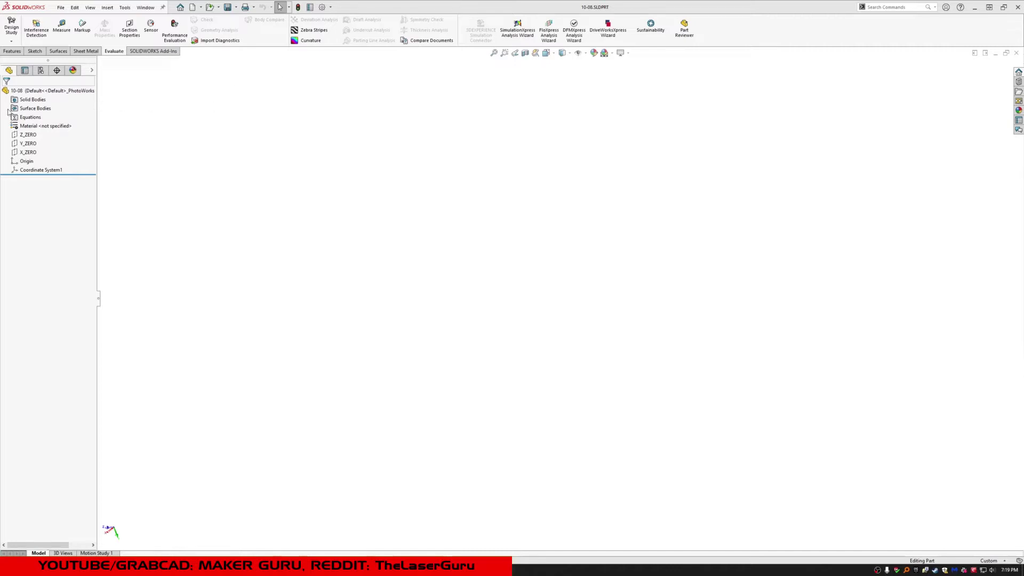
Step: Sketch a centerpoint slot on the Z_ZERO plane, centred on the origin, about 161 mm between arc centres and 44 mm wide
left_click(27, 134)
left_click(40, 122)
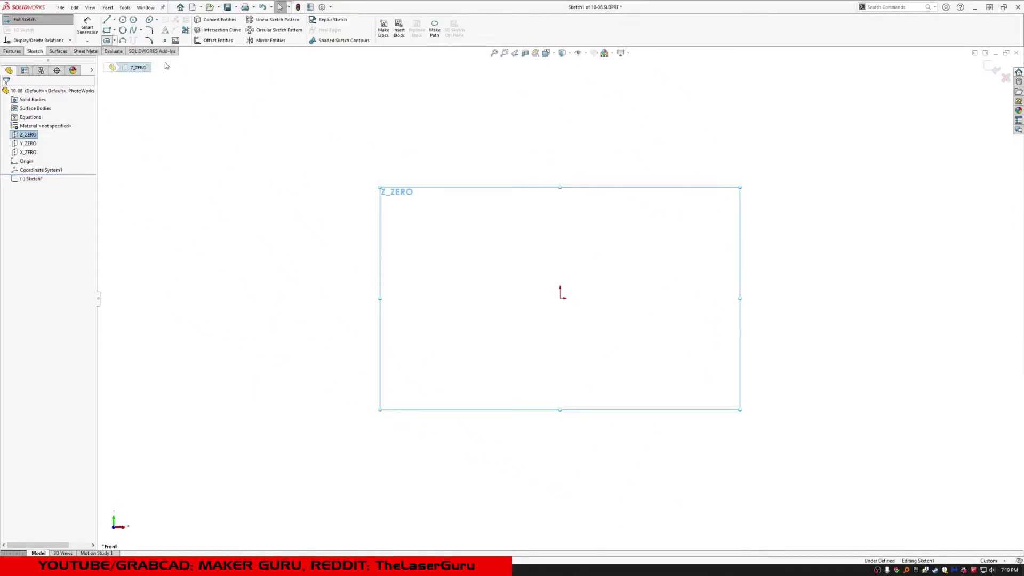
left_click(107, 40)
left_click(560, 299)
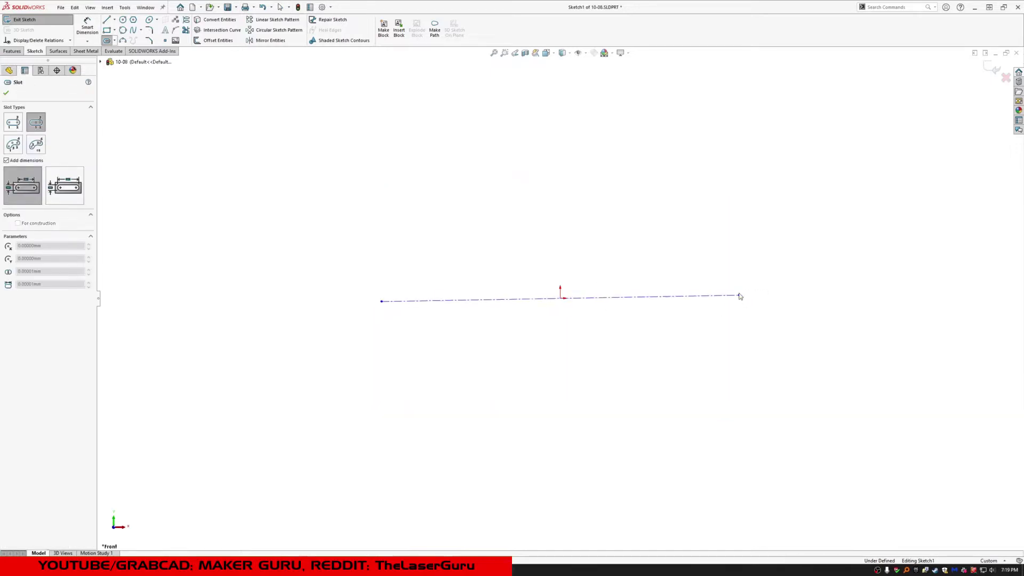
left_click(738, 295)
left_click(788, 294)
Step: Sketch one circle at each of the slot's two arc centres, about 21 mm and 16 mm in diameter
left_click(123, 20)
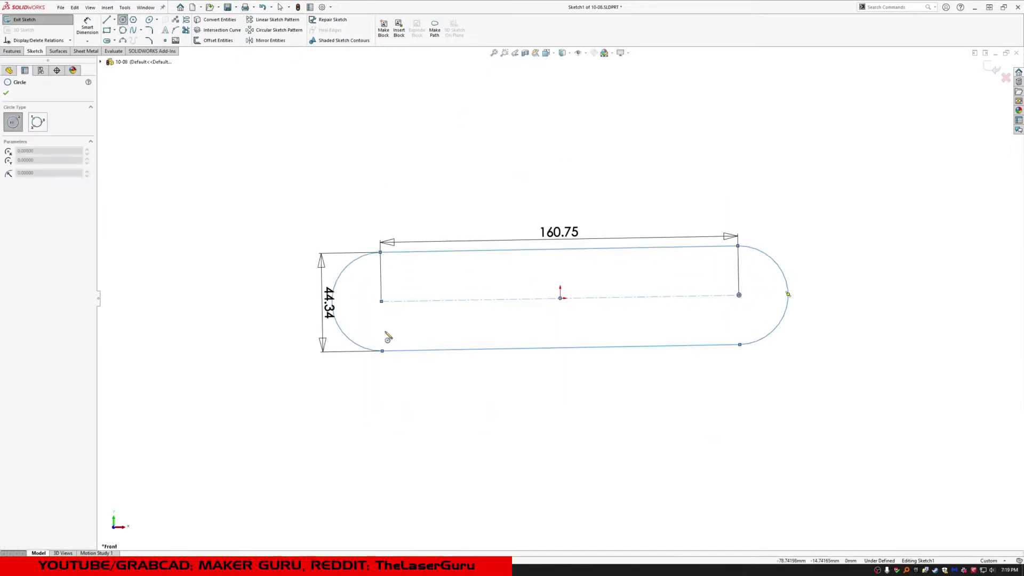
left_click(382, 302)
left_click(398, 318)
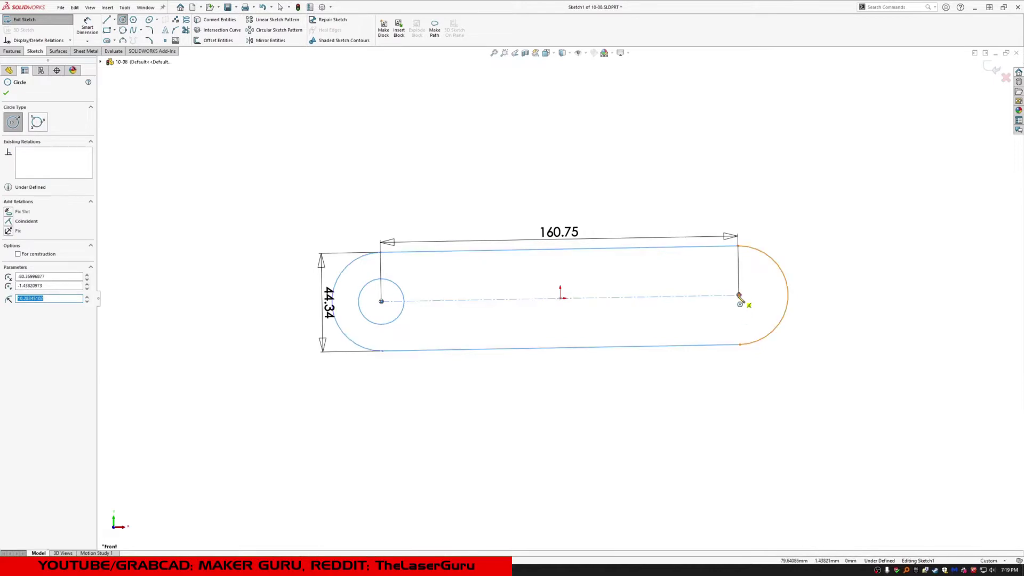
left_click(738, 295)
left_click(751, 308)
Step: Set the slot's centre-to-centre length to 180 mm and its width to 44 mm
left_click(85, 33)
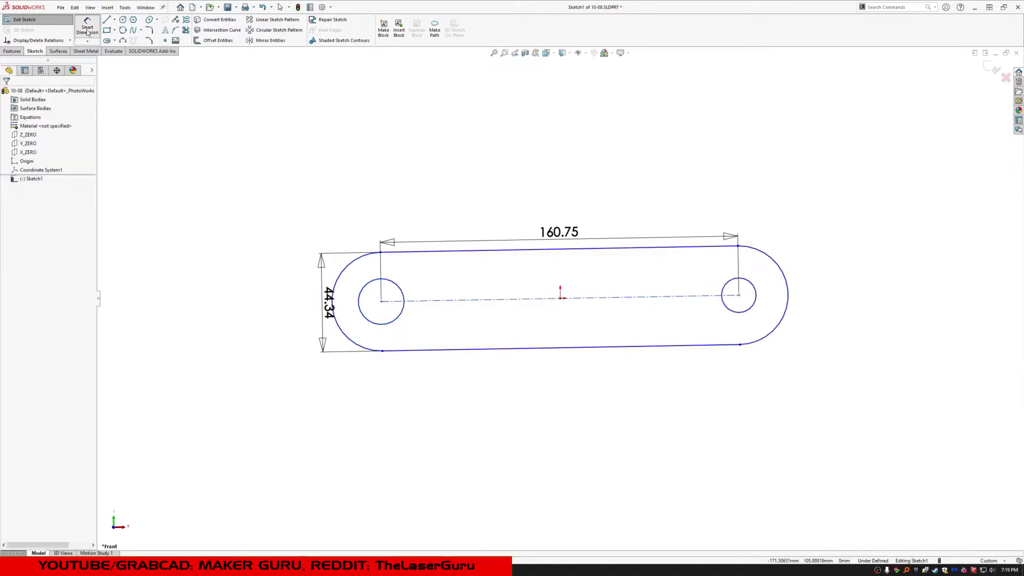
key("Escape")
double_click(549, 236)
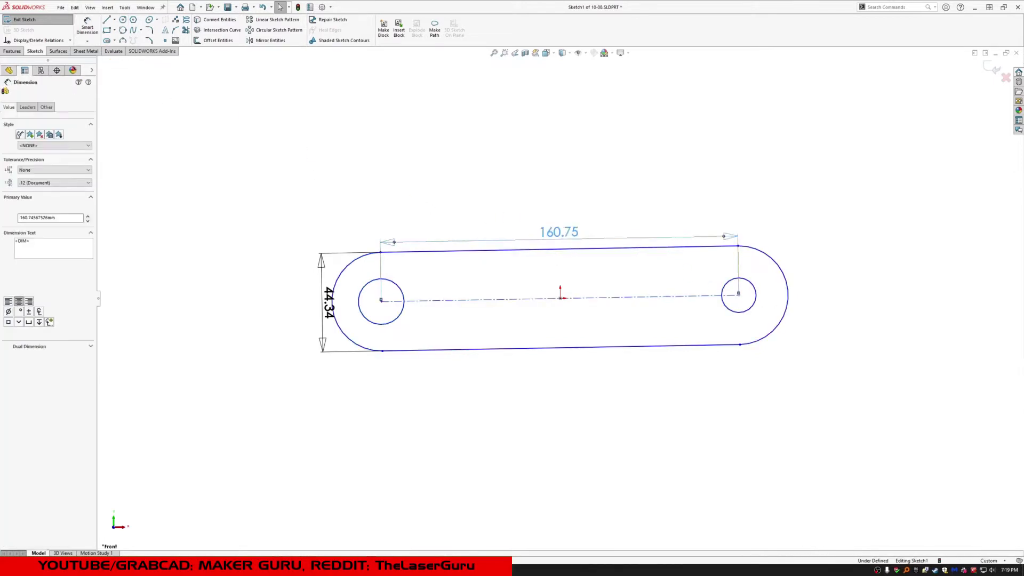
type("180")
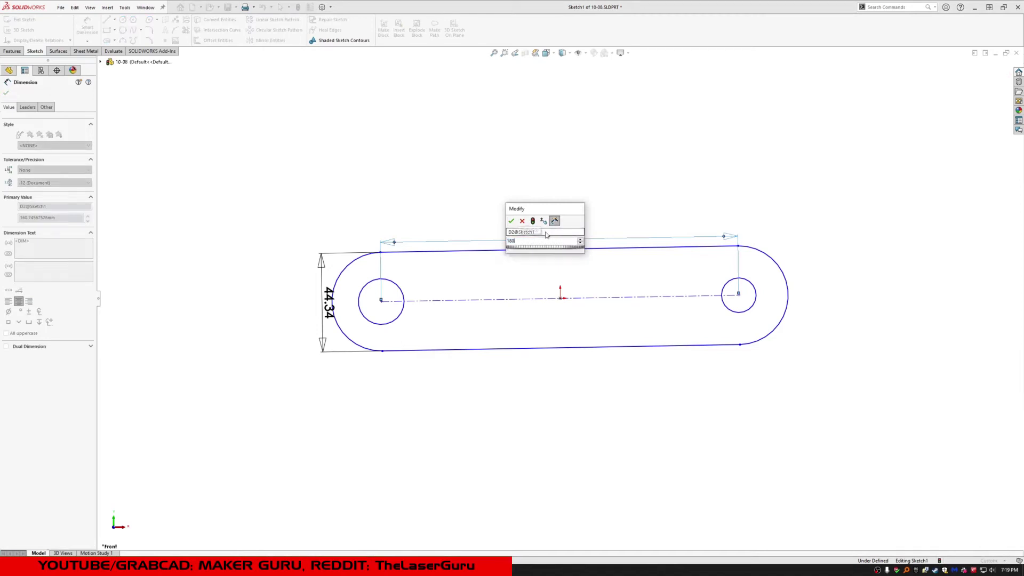
key("Return")
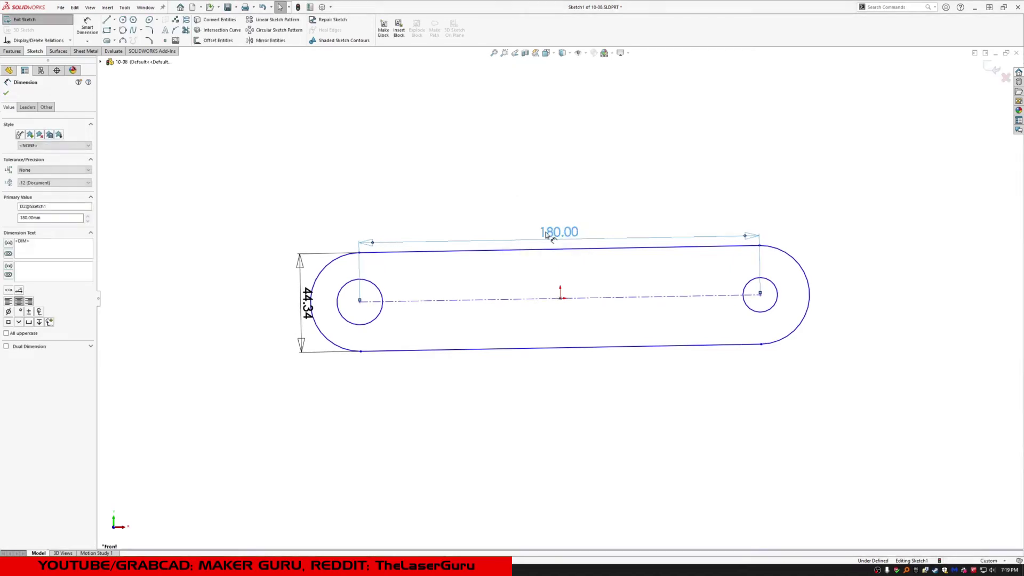
double_click(306, 303)
type("44.34011254mm")
key("Return")
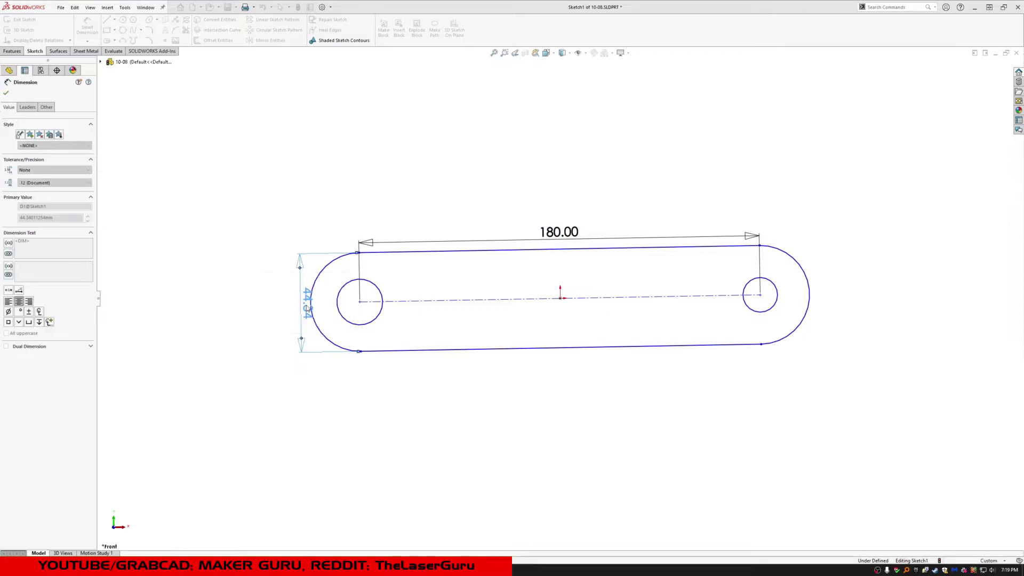
Step: Add a Horizontal relation to the slot
left_click(408, 313)
left_click(410, 303)
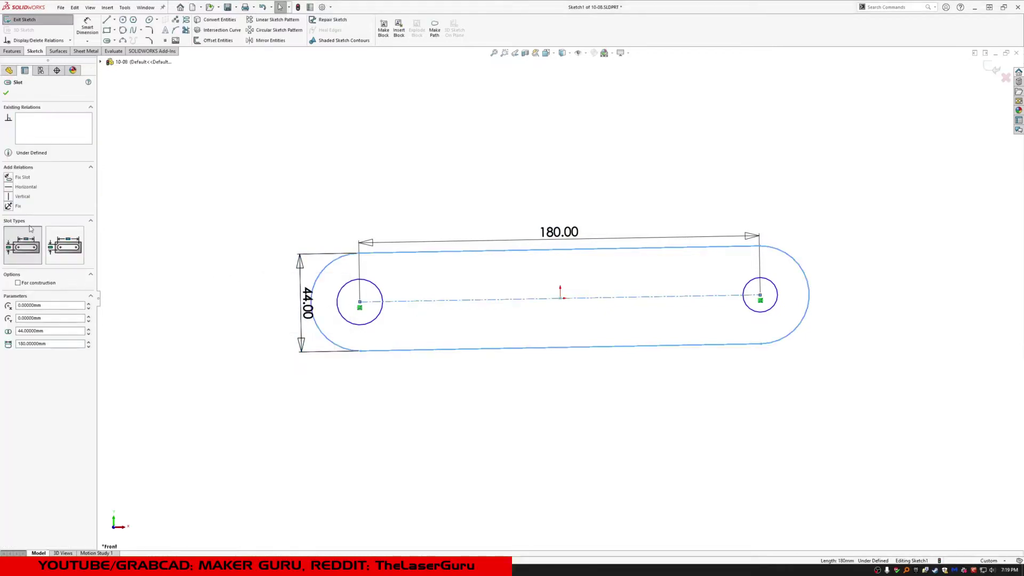
left_click(15, 187)
left_click(302, 134)
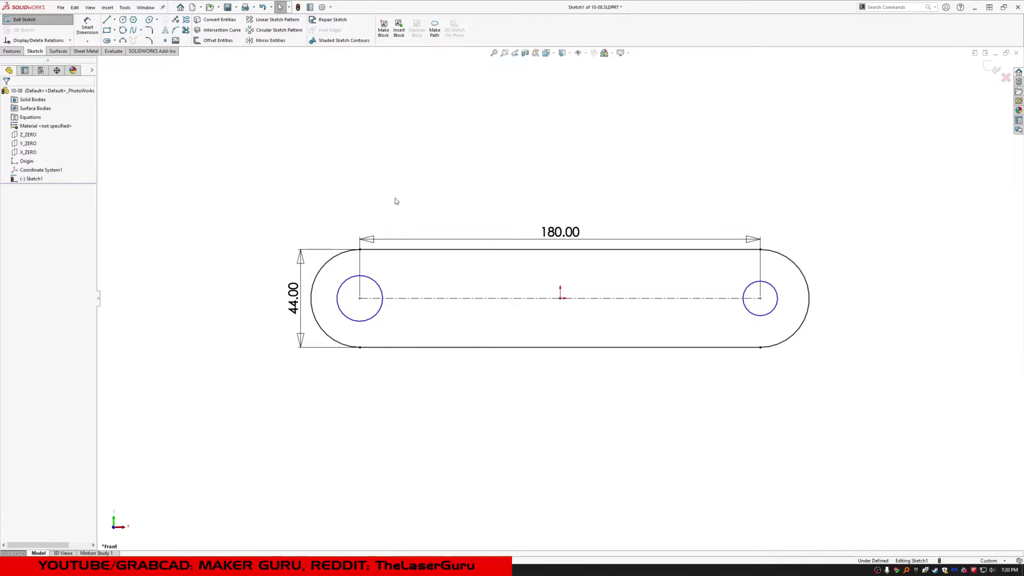
Step: Dimension the larger circle at the slot's left end to a diameter of 19 mm
left_click(87, 28)
left_click(356, 320)
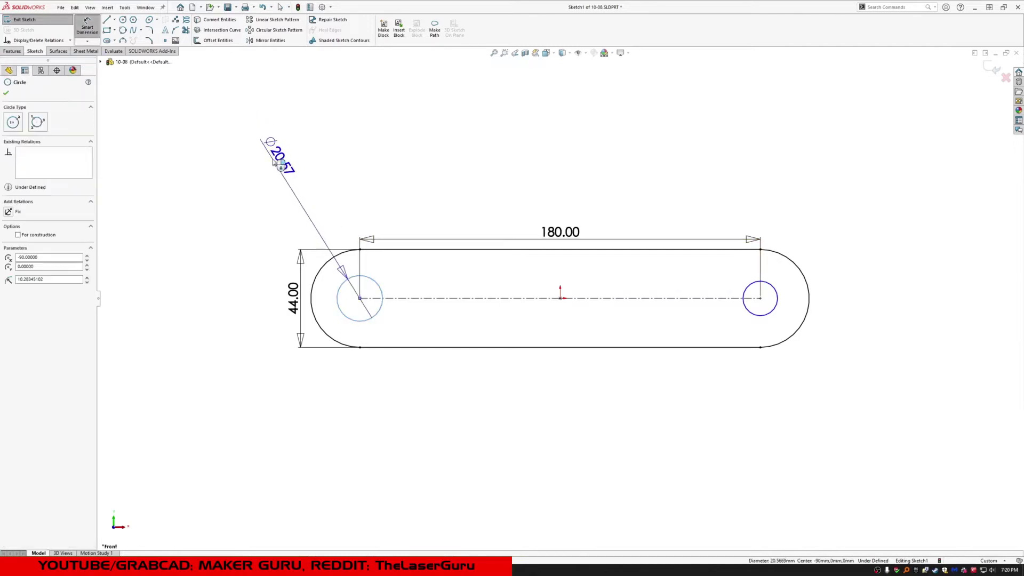
left_click(275, 163)
type("19")
key("Return")
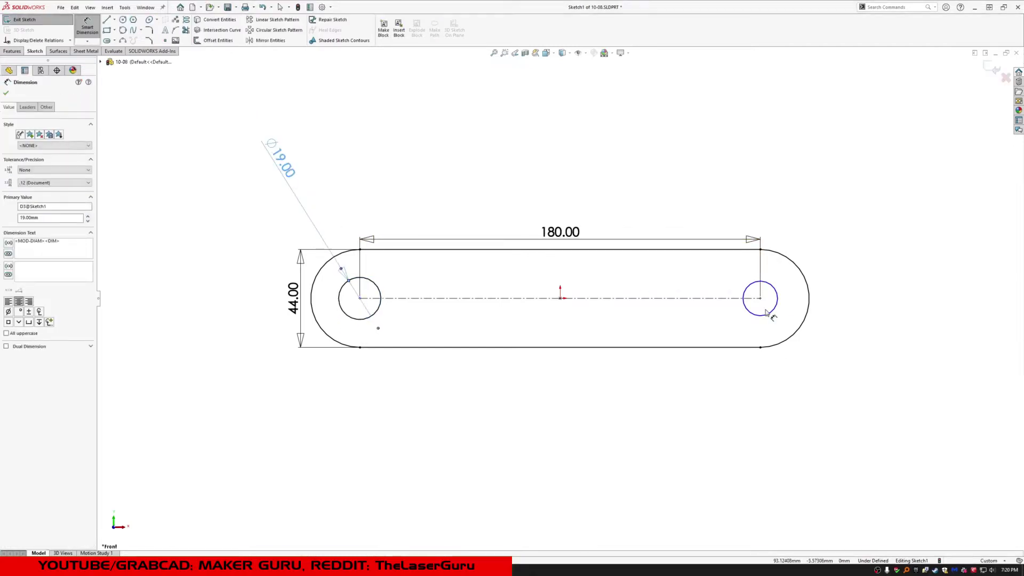
Step: Dimension the circle at the slot's right end to a diameter of 16 mm
left_click(768, 316)
left_click(794, 168)
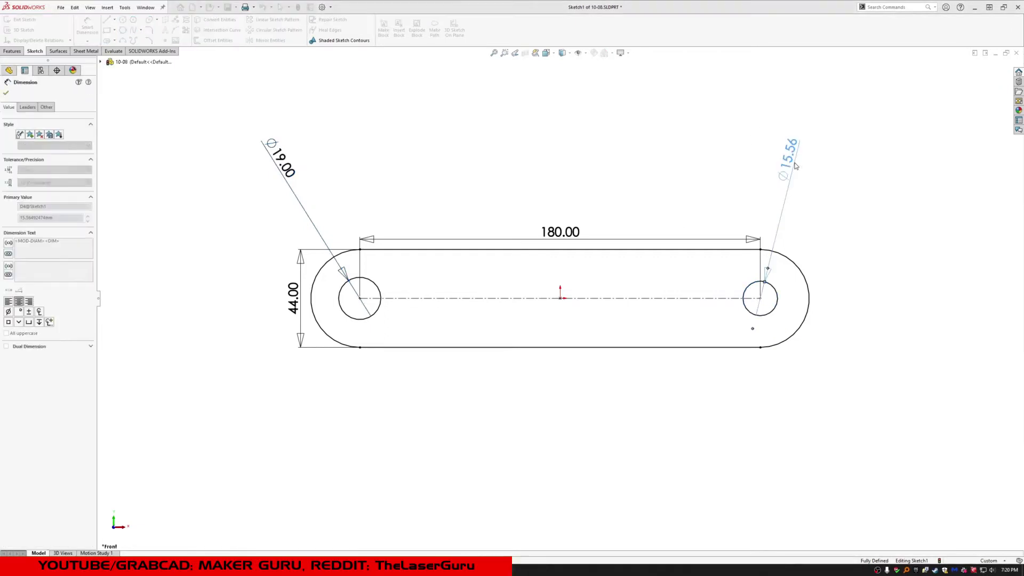
type("16.00mm")
key("Return")
key("Escape")
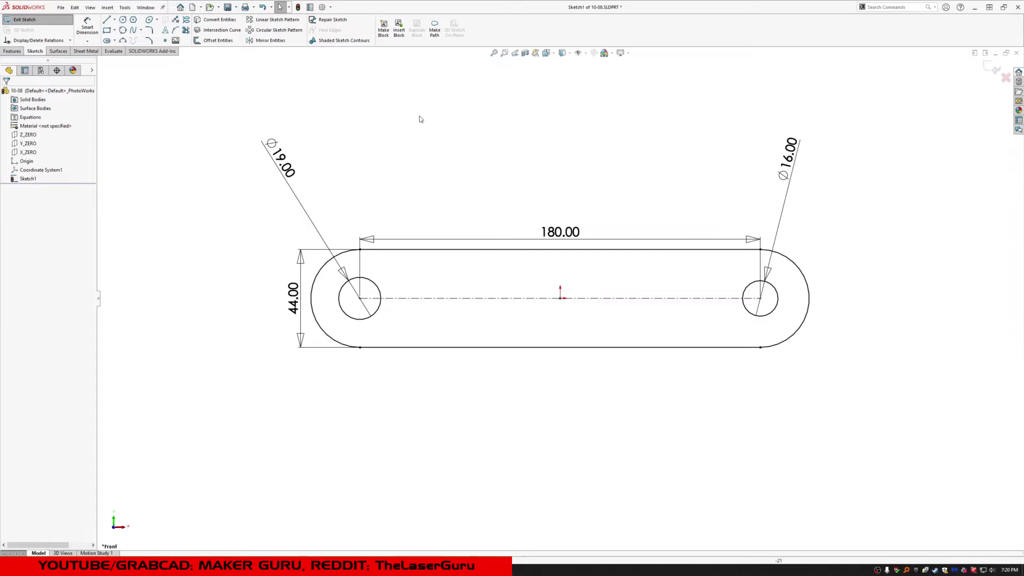
Step: Extrude the slot profile with its two holes as a blind boss 12 mm thick
left_click(12, 50)
left_click(28, 23)
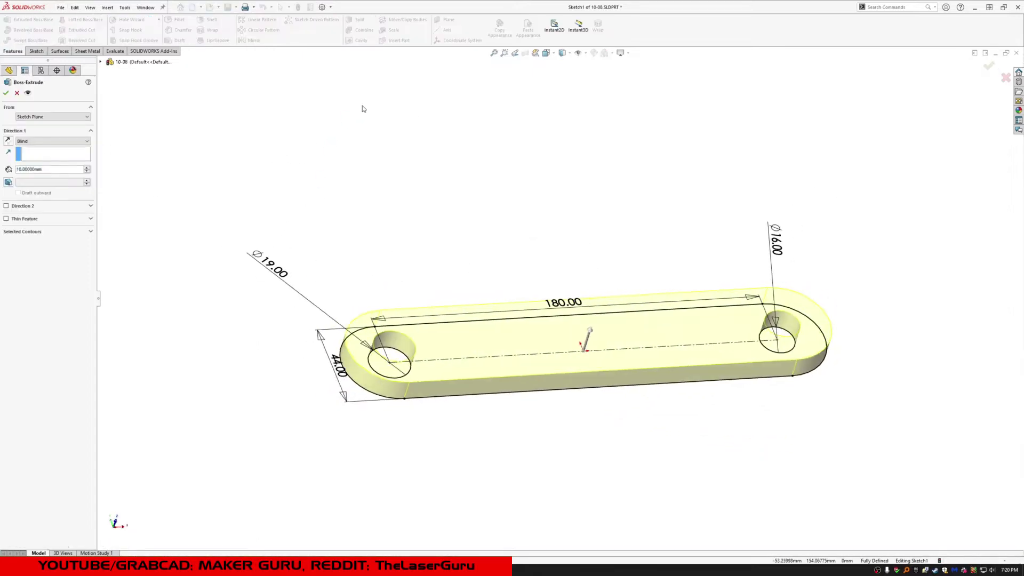
left_click_drag(47, 173, 2, 162)
type("12")
key("Return")
key("Return")
middle_click_drag(444, 313, 420, 281)
scroll(674, 362, "up", 1)
scroll(673, 363, "down", 1)
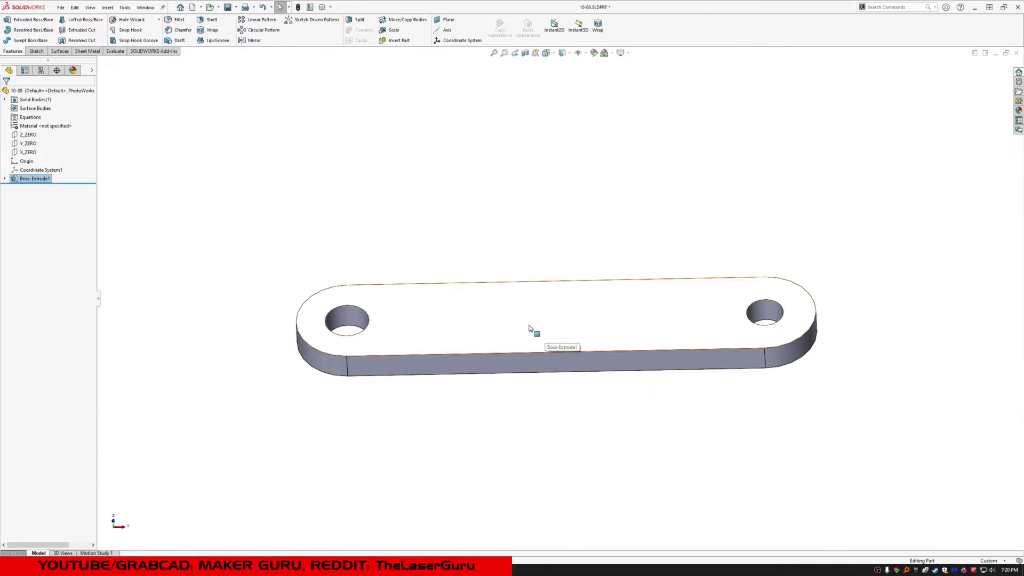
Step: Sketch a corner rectangle about 76 mm long on the bar's long side face, spanning the full 12 mm thickness
left_click(521, 361)
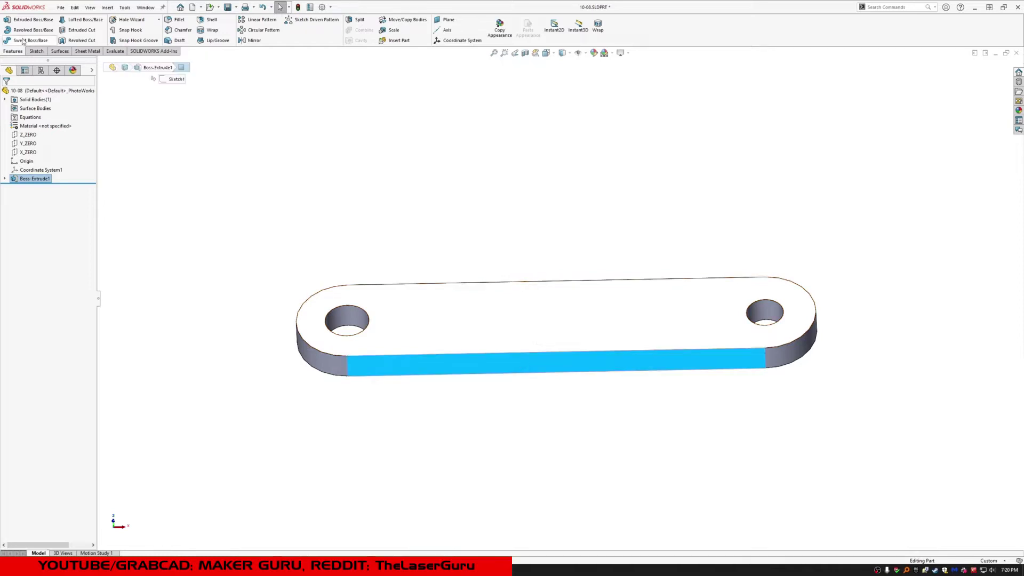
left_click(36, 51)
left_click(14, 24)
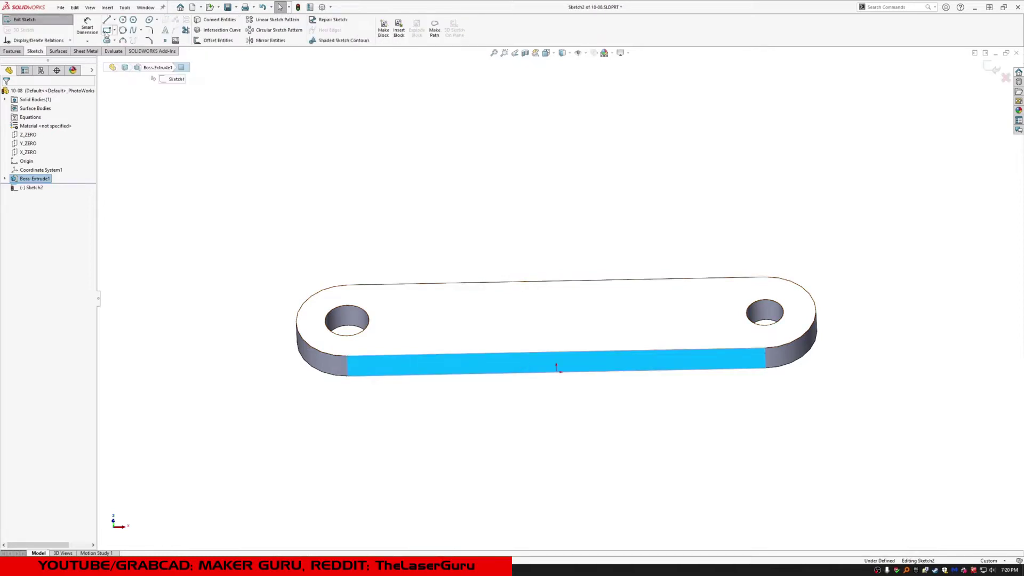
left_click(106, 30)
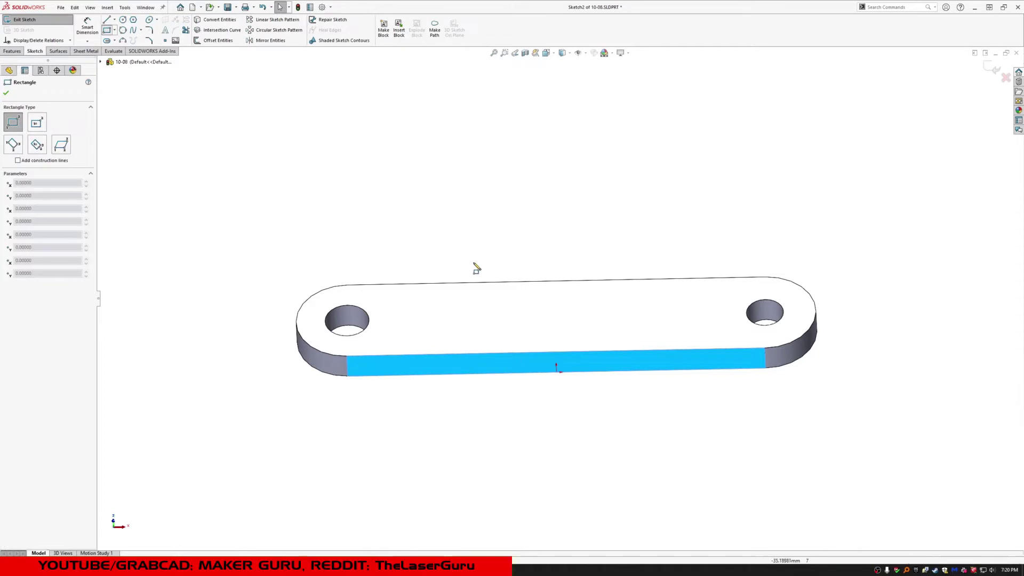
left_click(458, 354)
left_click(634, 374)
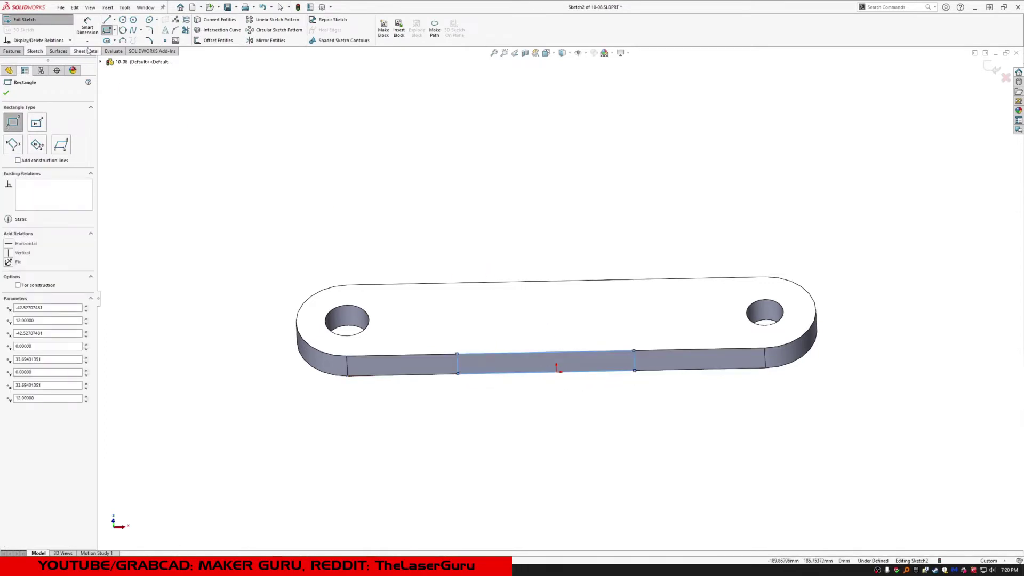
key("Escape")
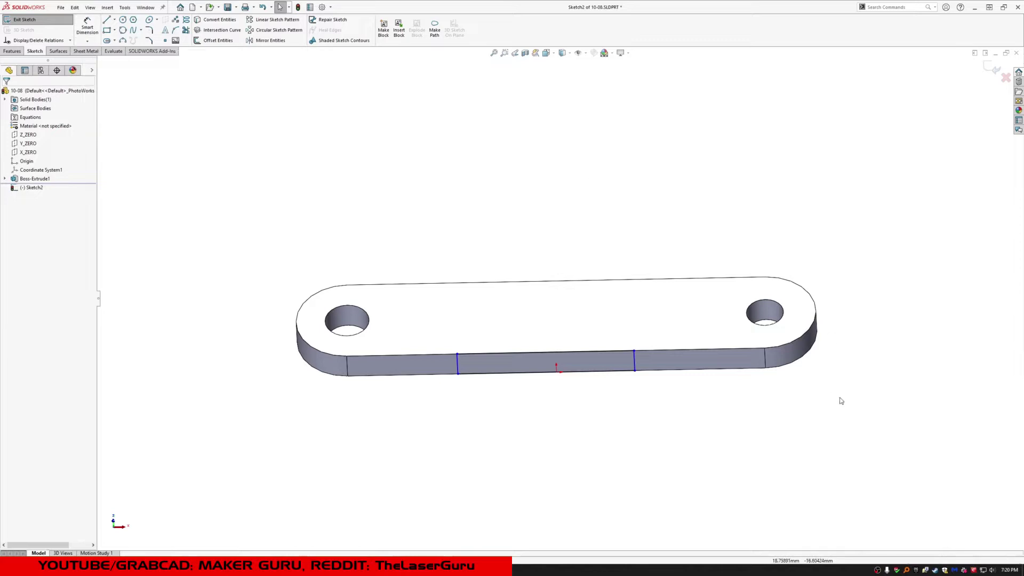
Step: Convert the rounded edge at the 16 mm hole's end of the bar into the side-face sketch
middle_click_drag(840, 400, 805, 377)
left_click(782, 318)
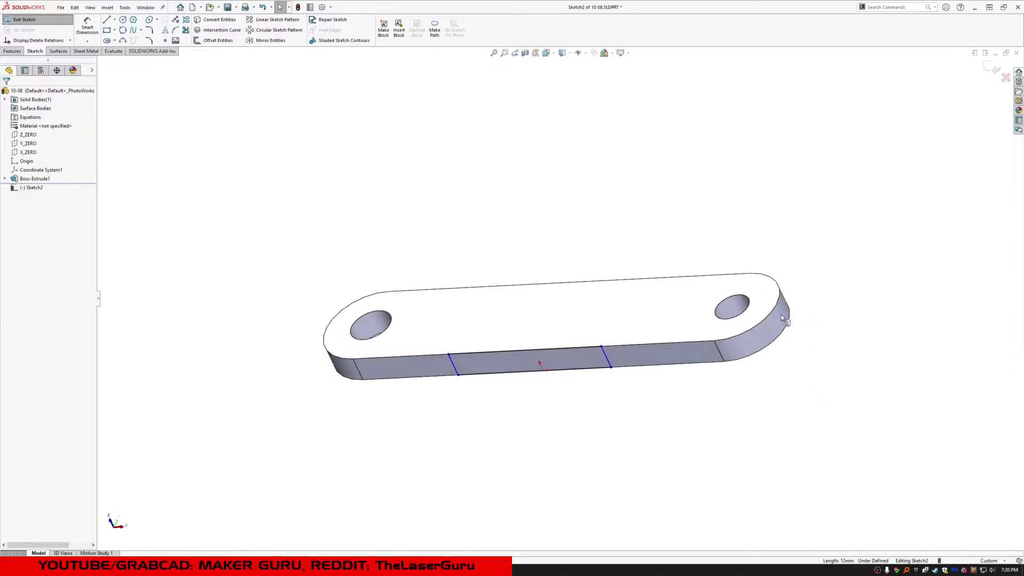
left_click(732, 337)
left_click(207, 20)
middle_click_drag(550, 294, 579, 256)
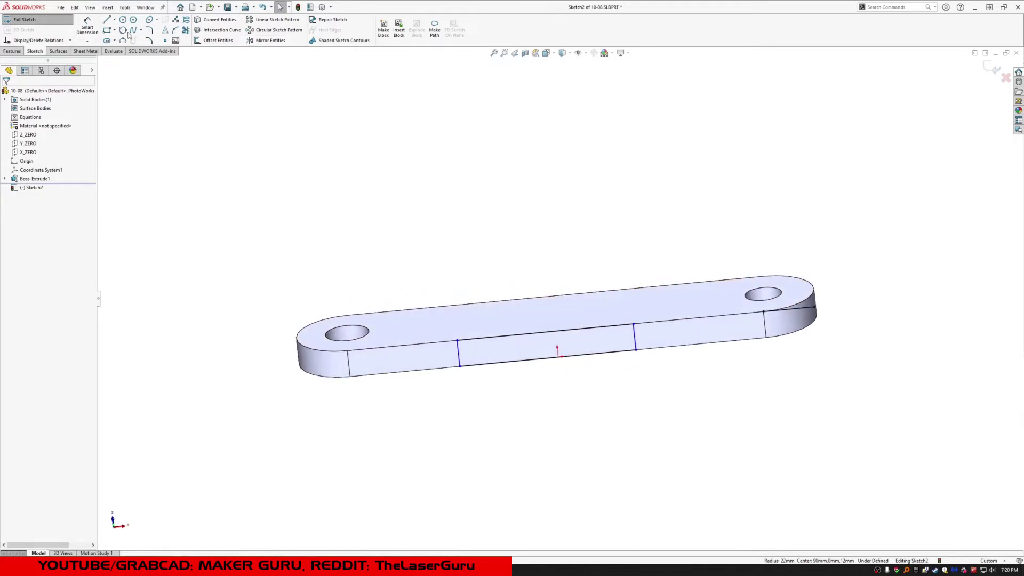
Step: Dimension the rectangle's nearer side 36 mm from the converted line's outer end at the 16 mm hole, and make that line construction geometry
left_click(94, 23)
left_click(816, 310)
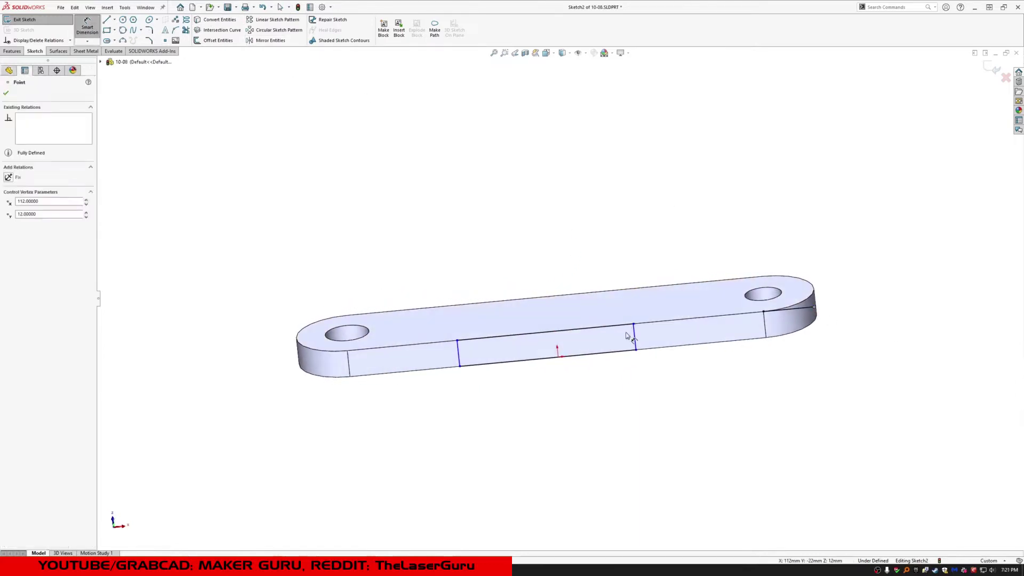
left_click(634, 336)
left_click(684, 225)
type("36")
key("Return")
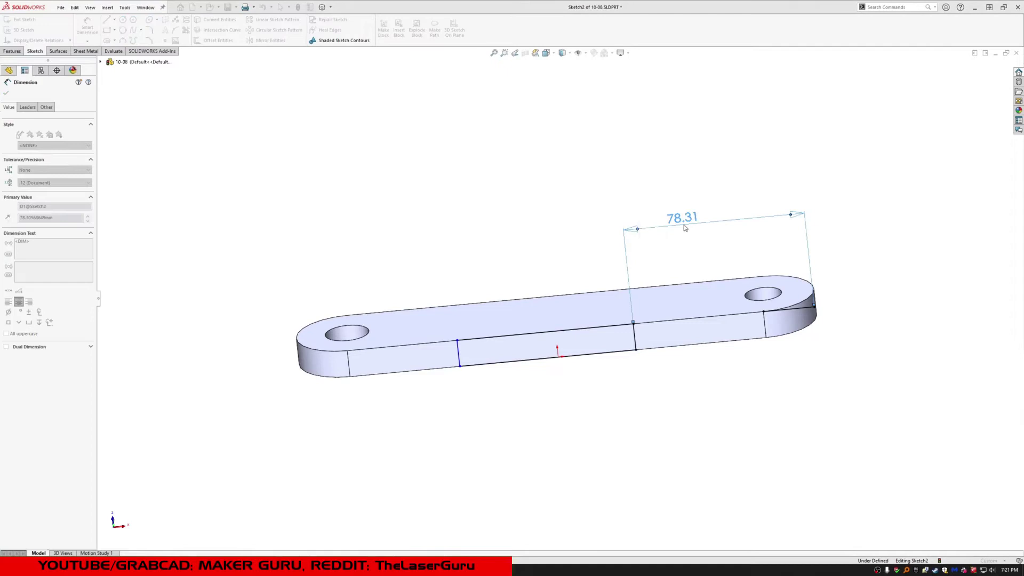
key("Escape")
left_click(803, 314)
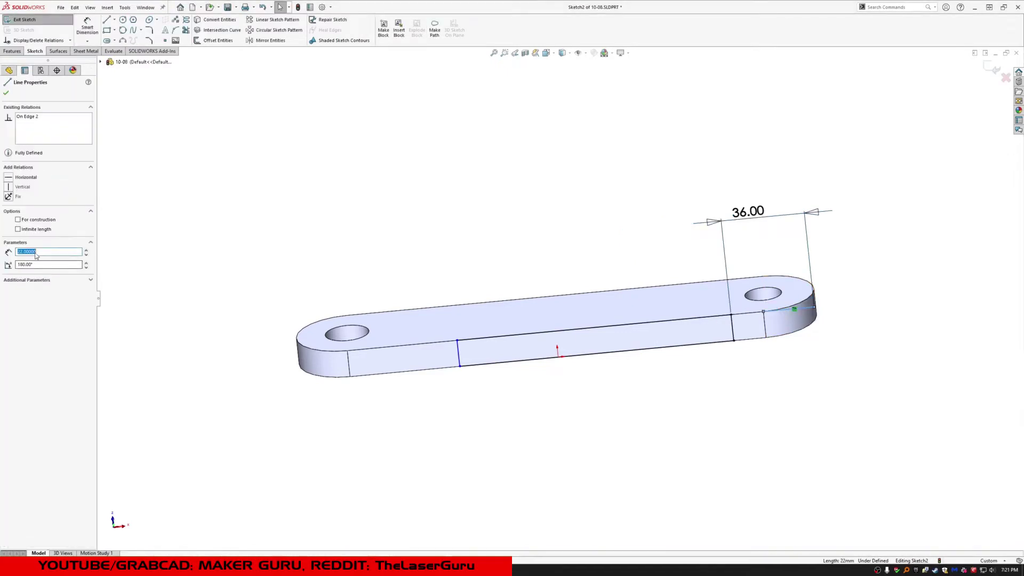
left_click(279, 210)
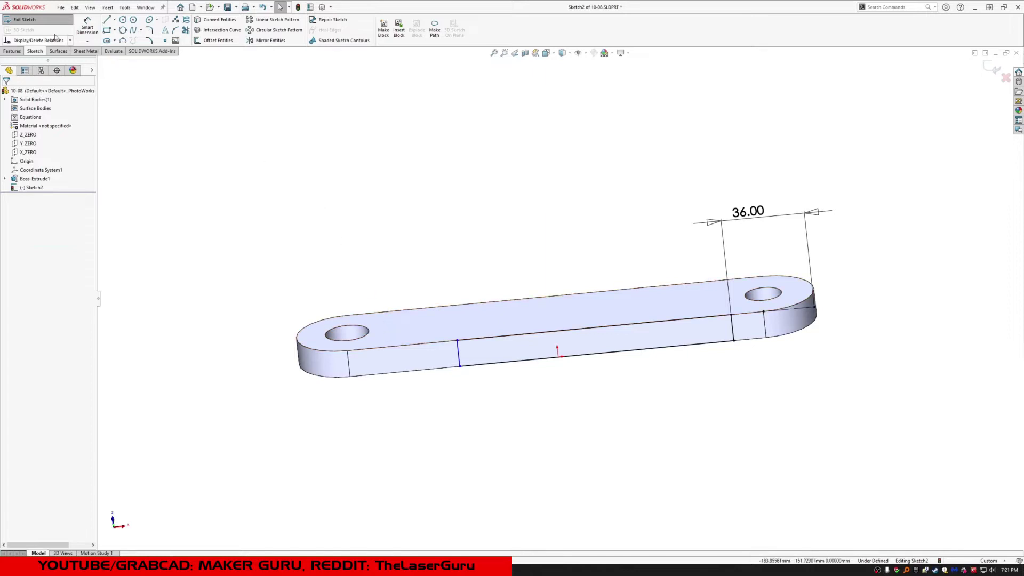
Step: Convert the rounded edge at the 19 mm hole's end and dimension the rectangle's nearer side 45 mm from its outer end
left_click(322, 350)
left_click(87, 27)
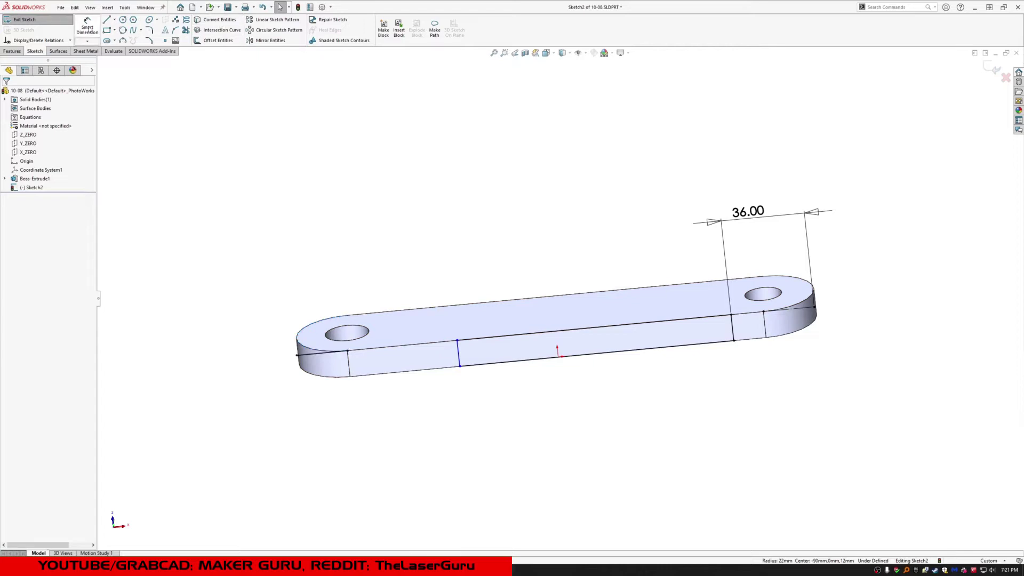
left_click(298, 356)
left_click(460, 362)
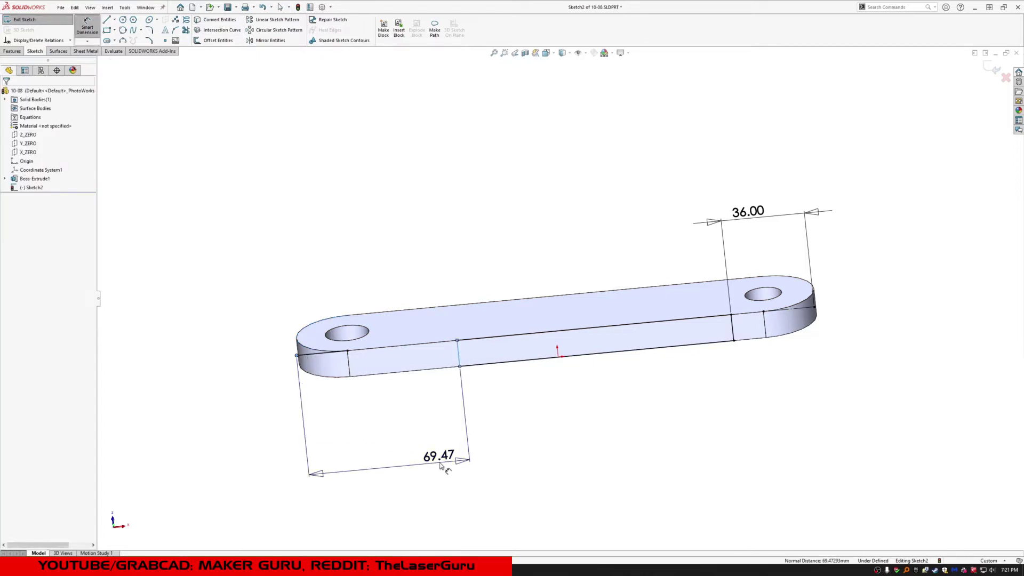
left_click(440, 463)
type("45")
key("Return")
key("Escape")
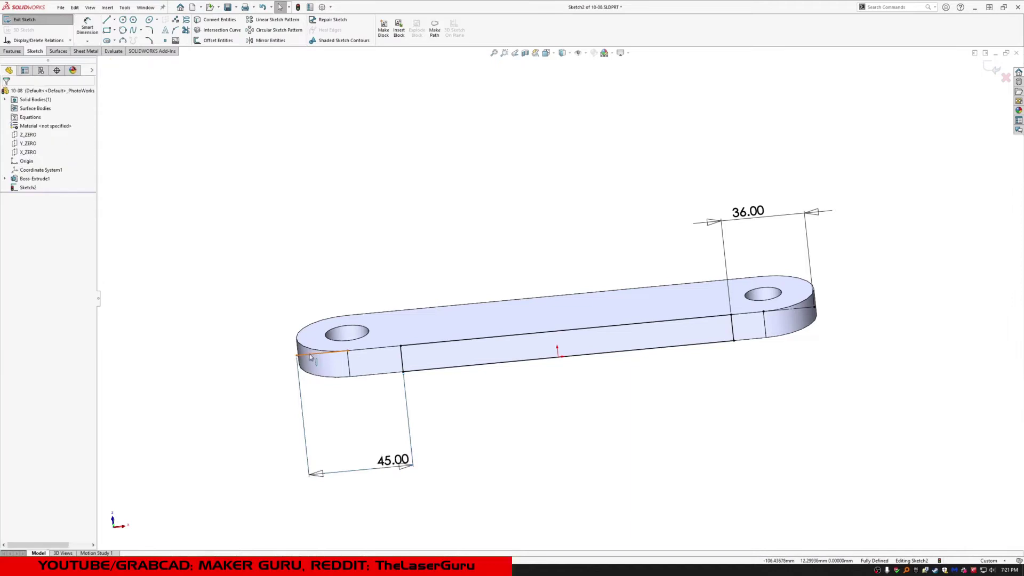
Step: Turn the converted line at the 19 mm hole's end into construction geometry
left_click(312, 354)
left_click(20, 221)
key("Escape")
Step: Extrude the side-face rectangle as a merged boss, using Offset From Surface at 65 mm from the bar's opposite long side face
middle_click_drag(452, 294, 453, 391)
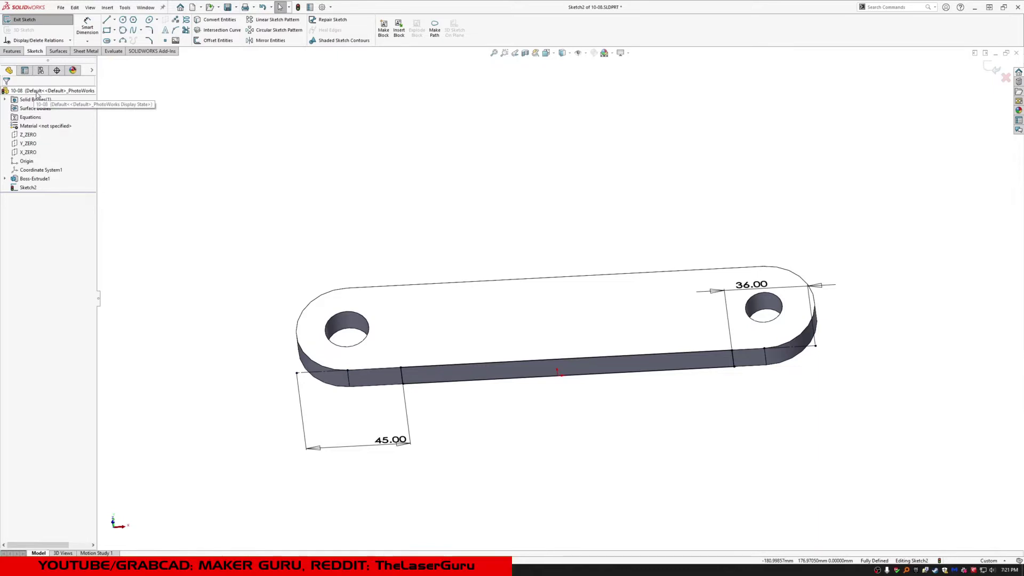
left_click(12, 51)
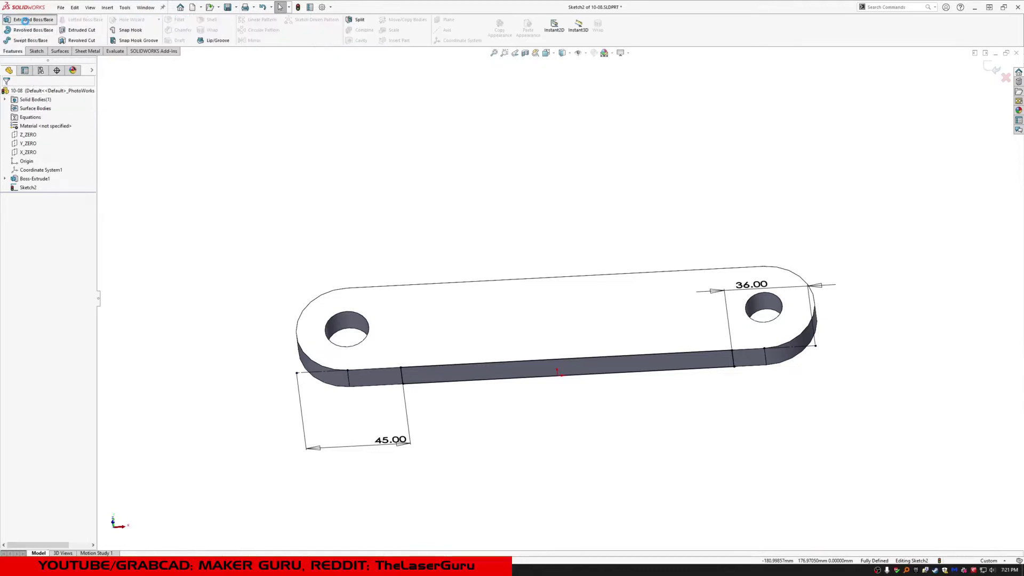
left_click(25, 20)
left_click(35, 141)
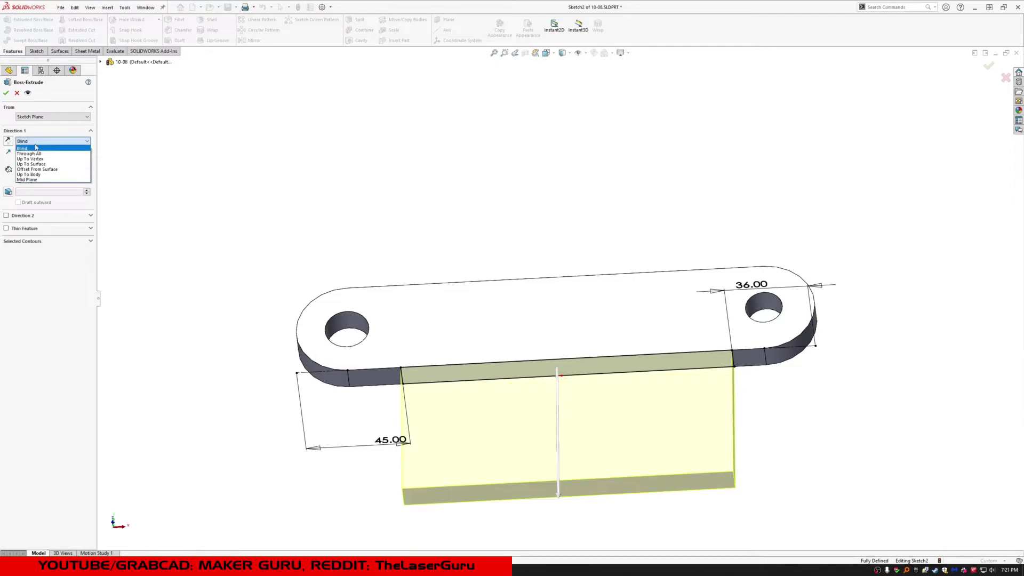
left_click(37, 169)
middle_click_drag(485, 291, 426, 277)
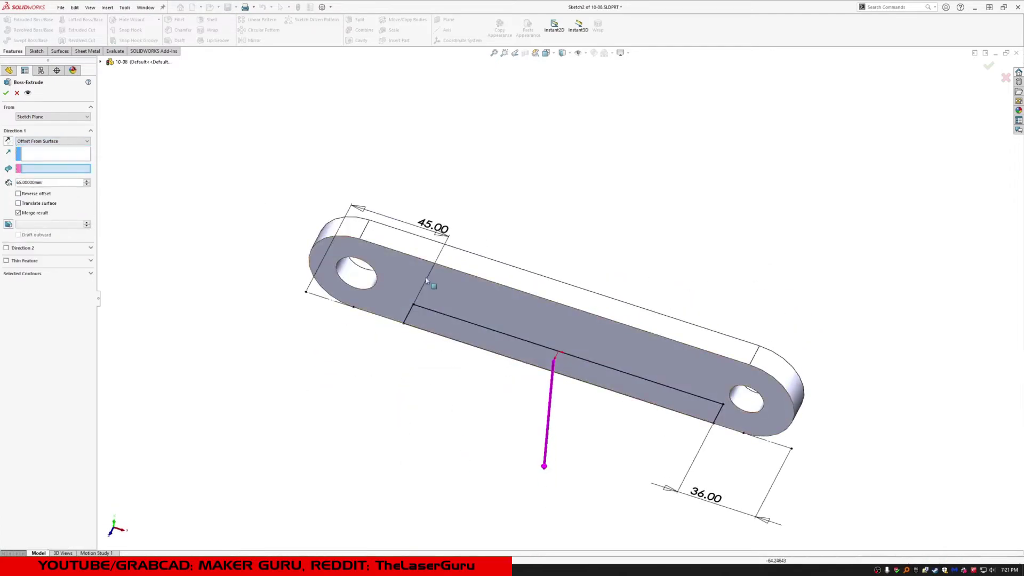
left_click(446, 256)
middle_click_drag(557, 278, 441, 185)
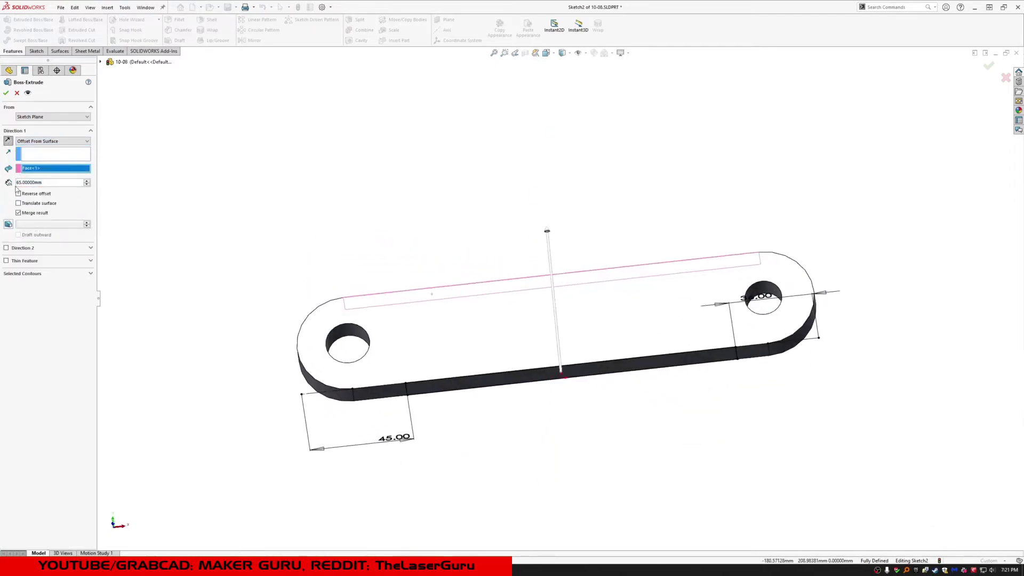
left_click(8, 140)
left_click(7, 93)
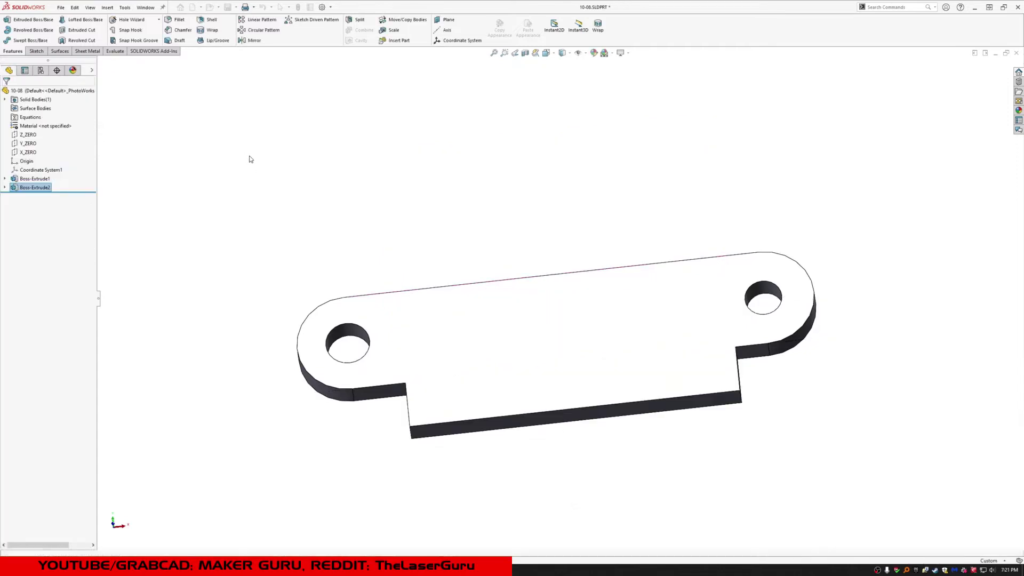
Step: Create a reference plane offset from the bar's straight long side opposite the extension, flipping the offset toward the extension
mouse_move(561, 373)
middle_mouse_down()
mouse_move(558, 338)
mouse_move(553, 466)
mouse_move(386, 437)
mouse_move(539, 367)
middle_mouse_up()
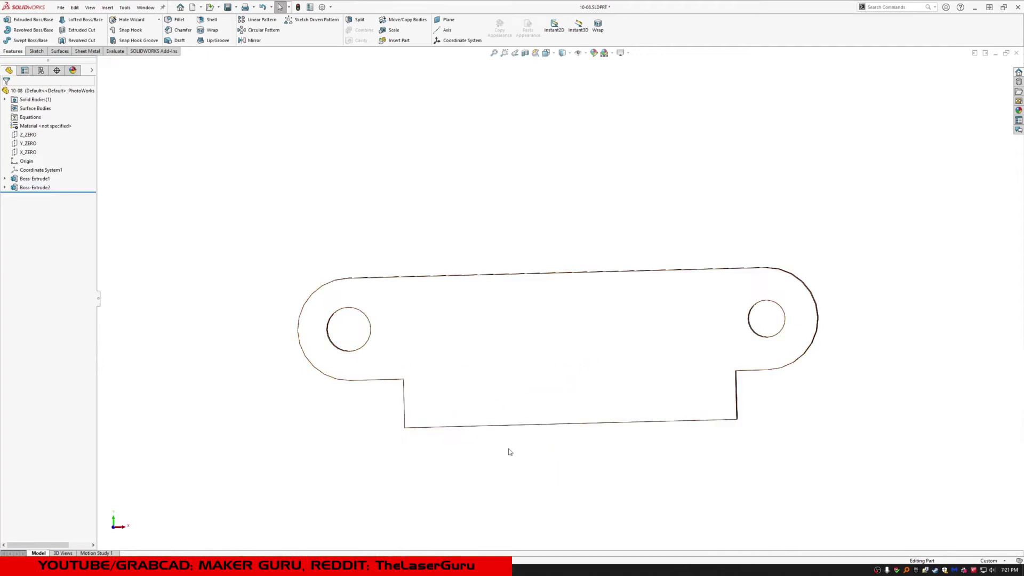
mouse_move(510, 452)
middle_mouse_down()
mouse_move(498, 320)
mouse_move(512, 263)
mouse_move(501, 243)
middle_mouse_up()
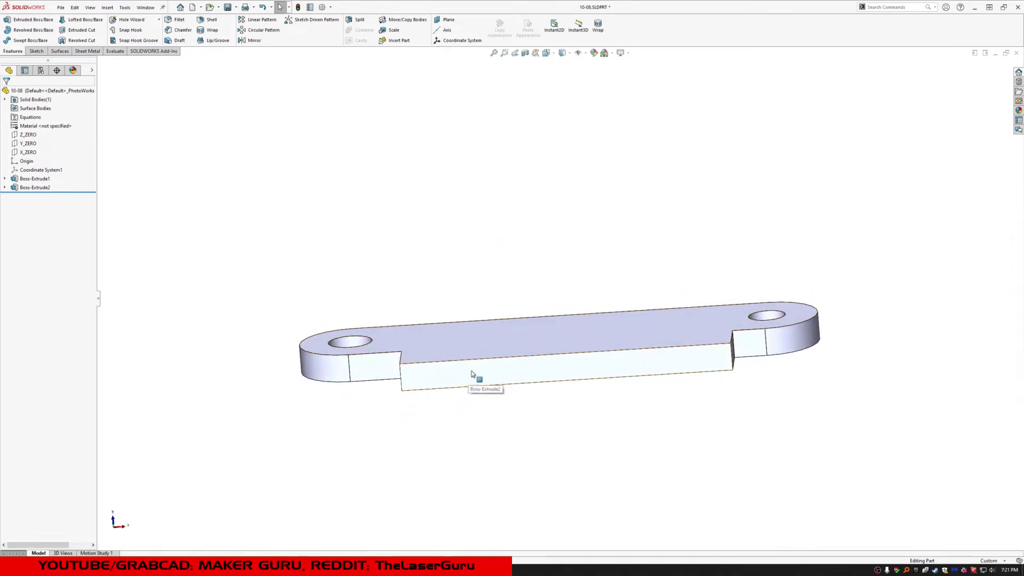
scroll(558, 364, "down", 2)
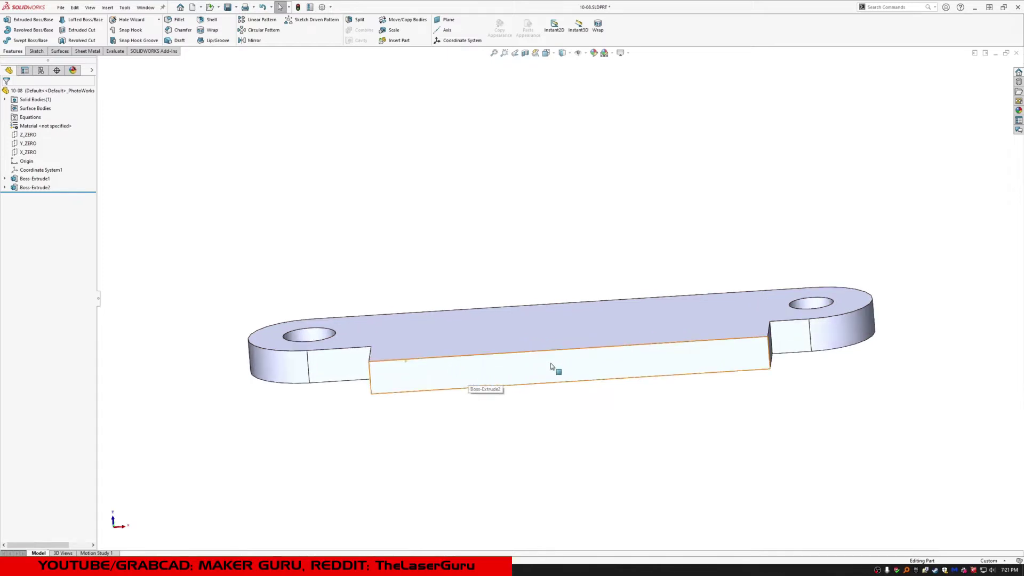
left_click(553, 366)
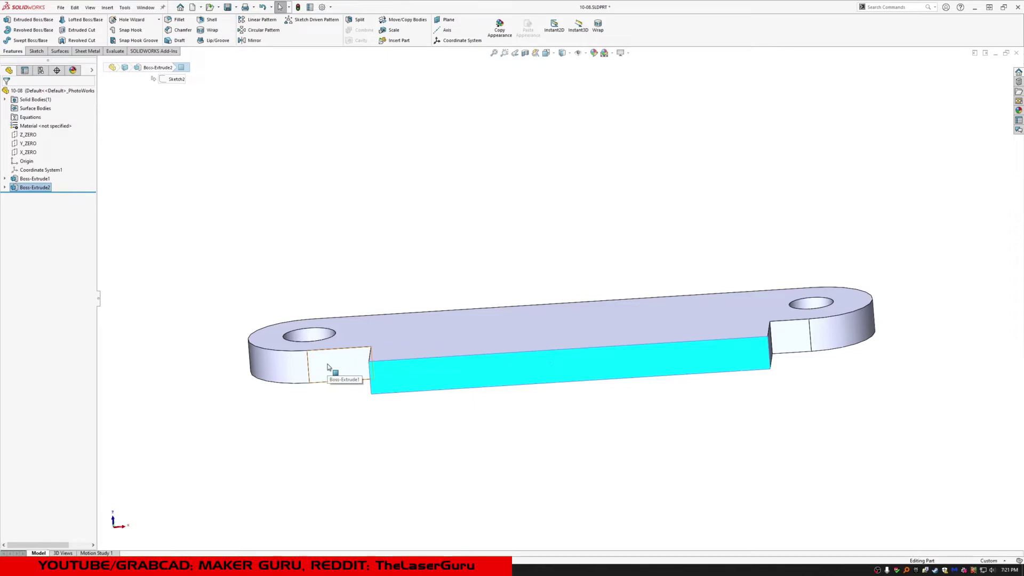
middle_click_drag(405, 355, 536, 408)
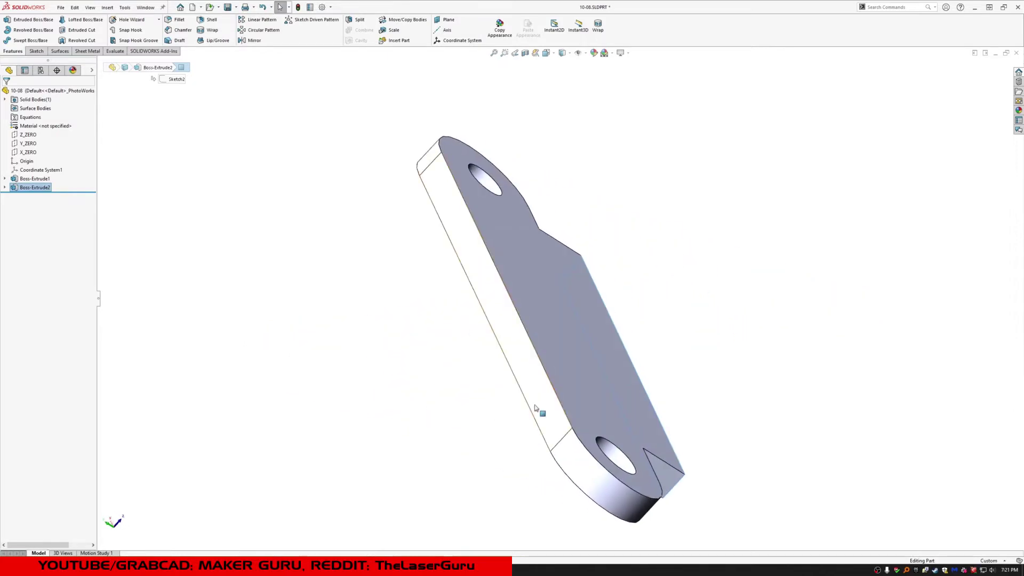
left_click(539, 410)
middle_click_drag(574, 439, 466, 352)
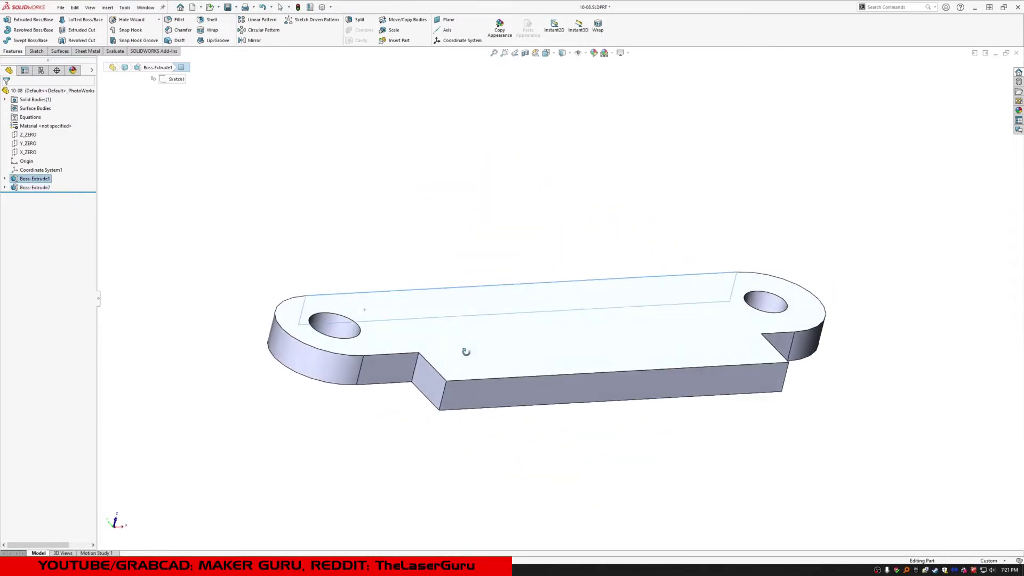
left_click(450, 19)
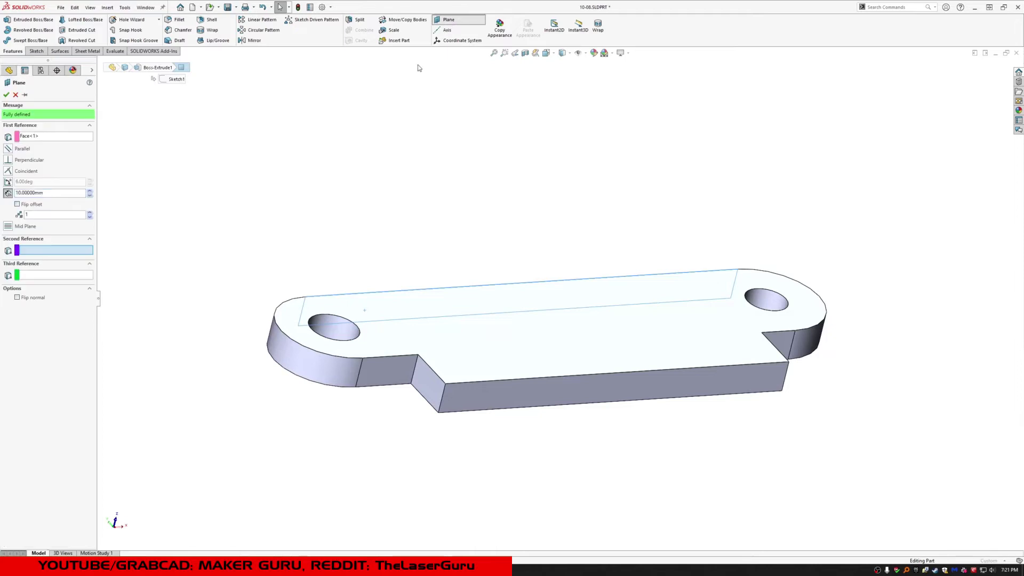
left_click(43, 207)
left_click(7, 95)
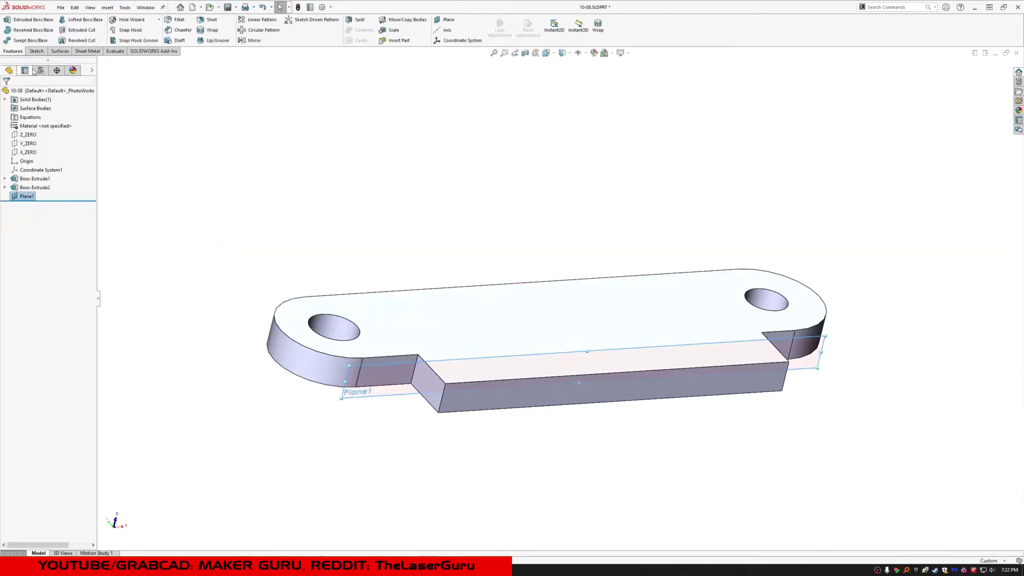
Step: On the new plane, sketch two end-to-end three-point arcs rising from the 19 mm hole side of the extension, radii about 61.5 and 28 mm
left_click(40, 52)
left_click(23, 23)
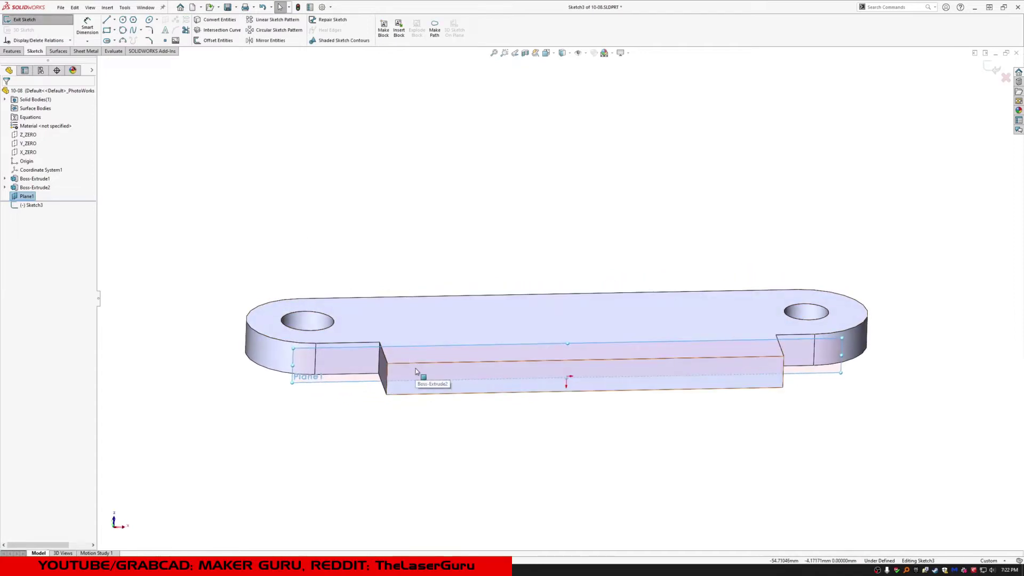
left_click(123, 41)
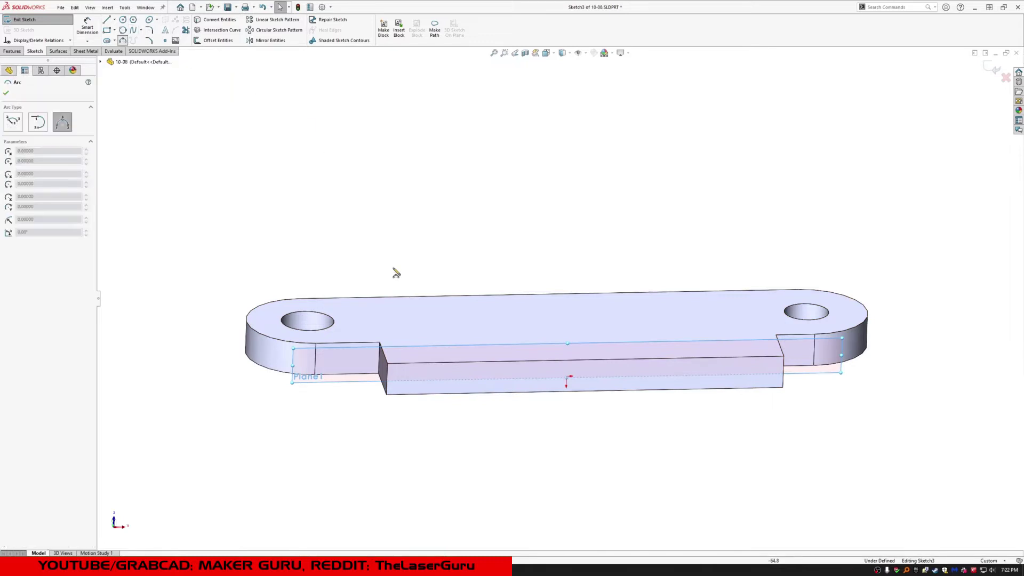
left_click(388, 343)
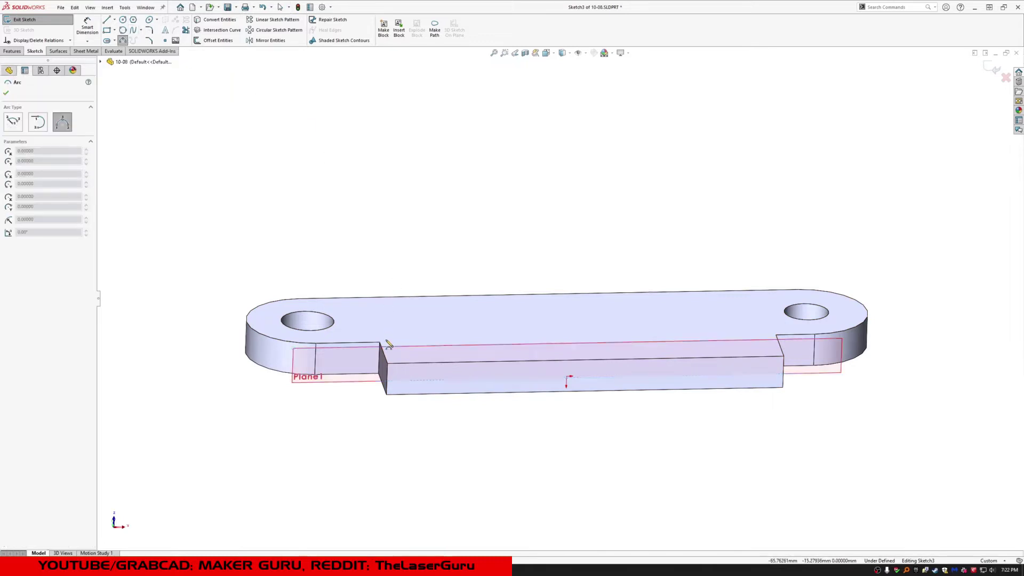
left_click(380, 222)
left_click(387, 229)
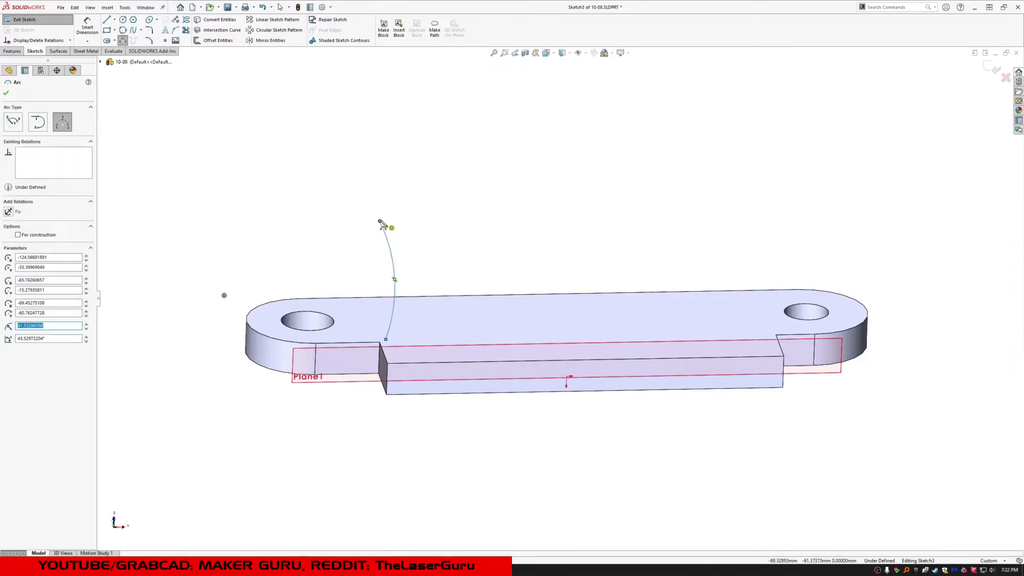
left_click(380, 221)
left_click(385, 120)
left_click(373, 133)
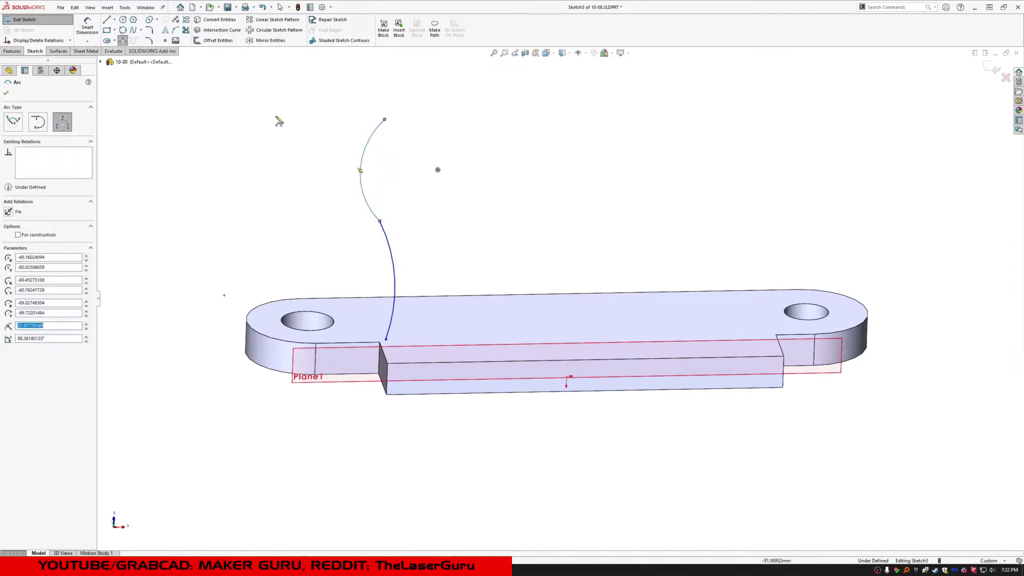
Step: Sketch a narrow open strip of three lines: two long diagonals sloping down toward the 16 mm hole, joined by a short segment at the upper arc's end
left_click(108, 22)
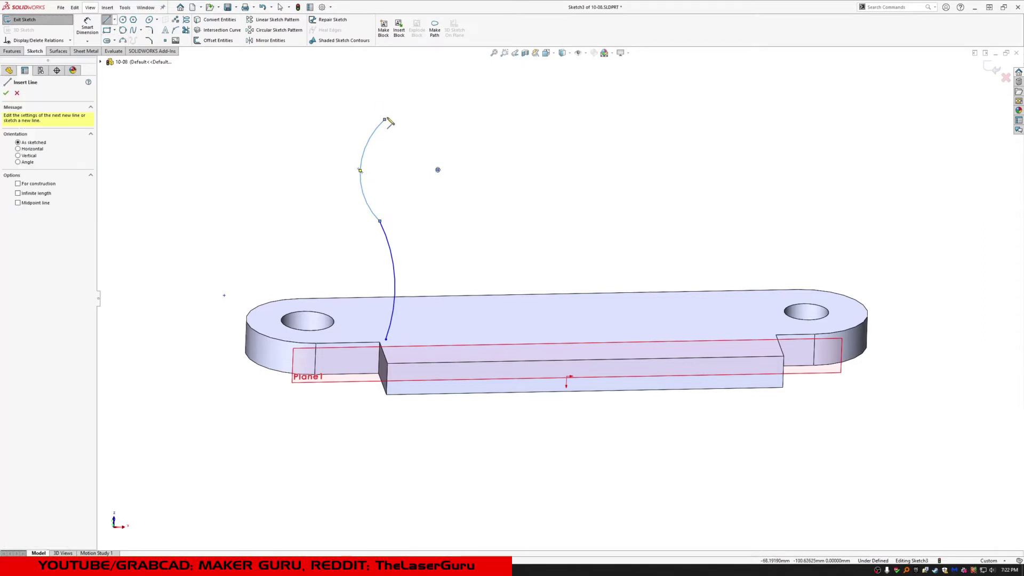
left_click(668, 330)
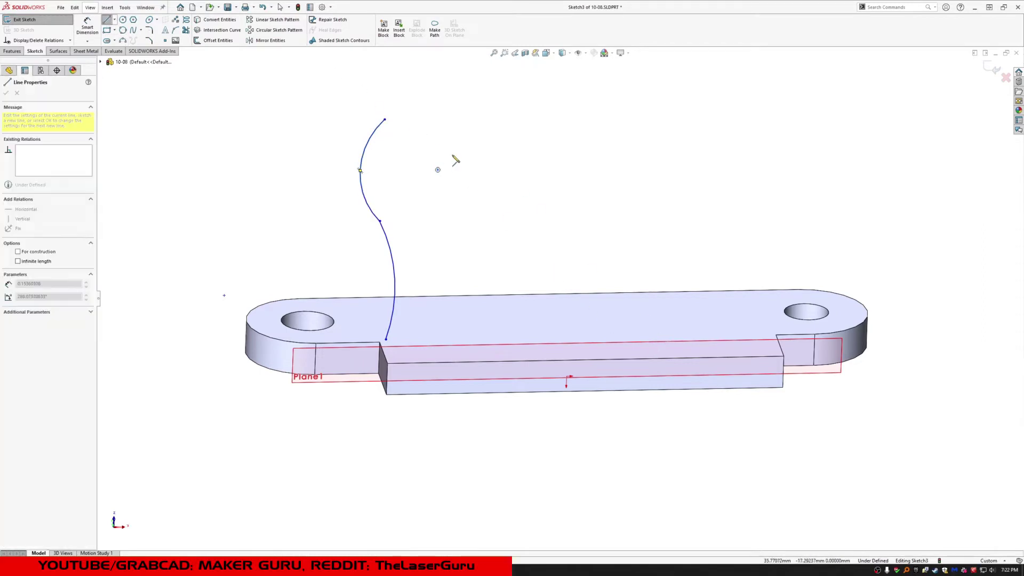
left_click(386, 120)
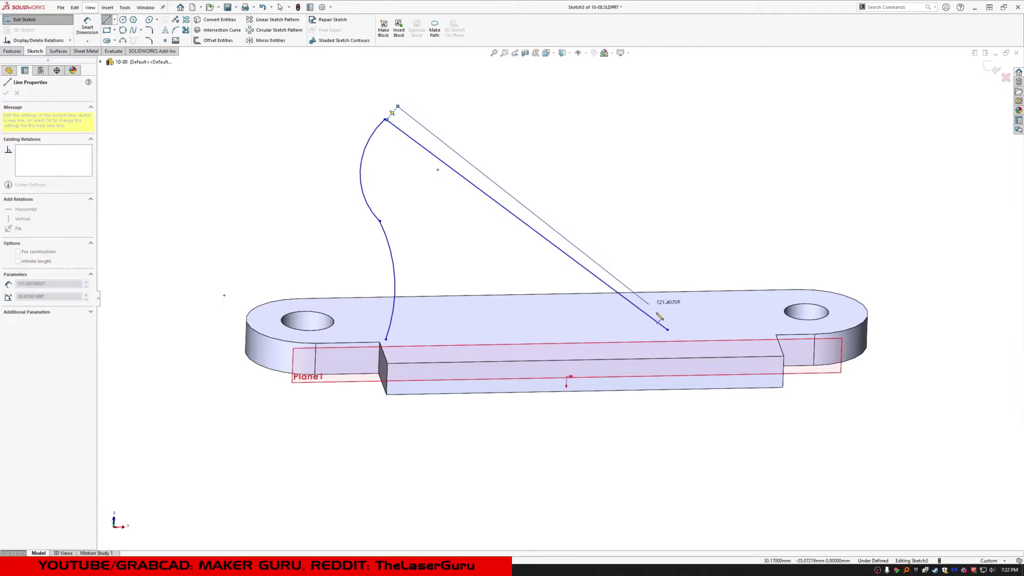
left_click(679, 317)
scroll(415, 121, "down", 4)
key("Escape")
scroll(409, 118, "down", 1)
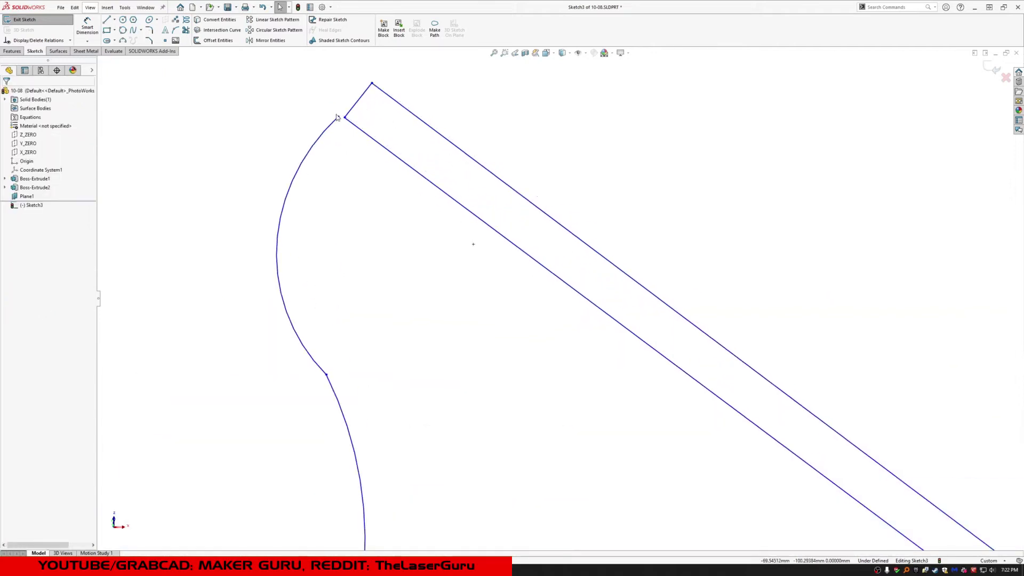
Step: Merge the upper arc's free end with the strip's corner and make that arc tangent to the short end line
left_click(346, 118)
left_click(338, 116, "ctrl")
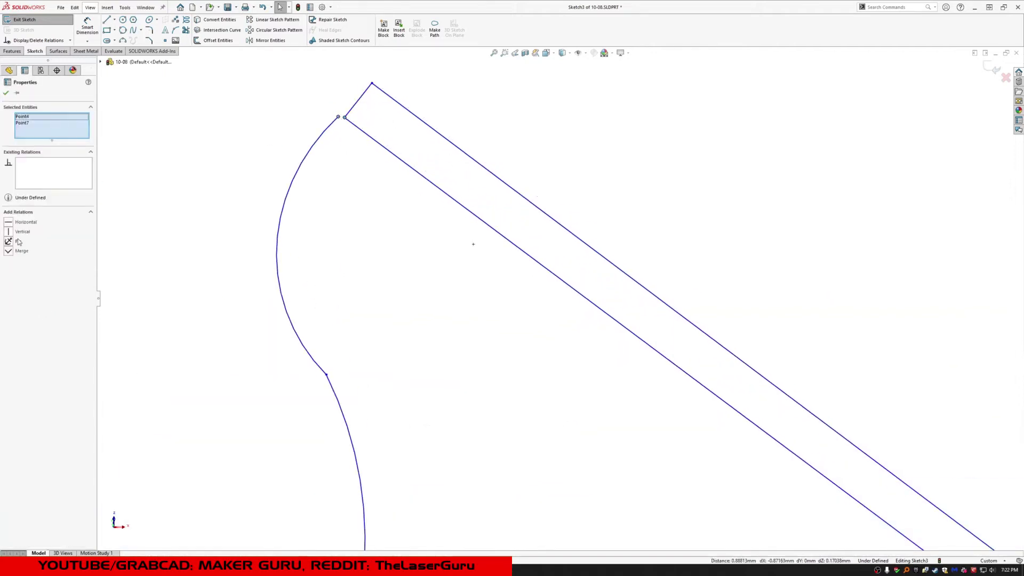
left_click(22, 251)
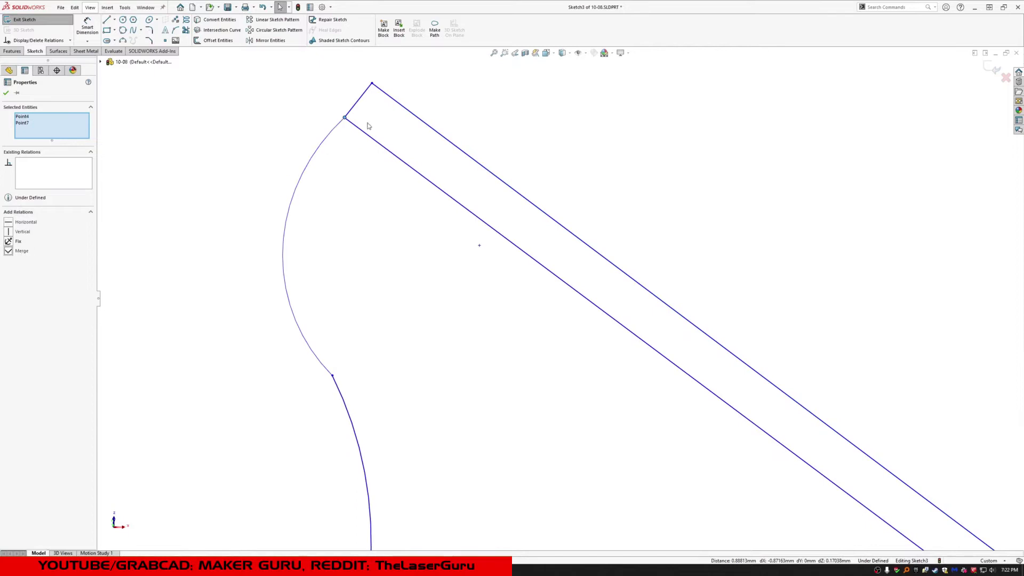
left_click(335, 130)
left_click(358, 100, "ctrl")
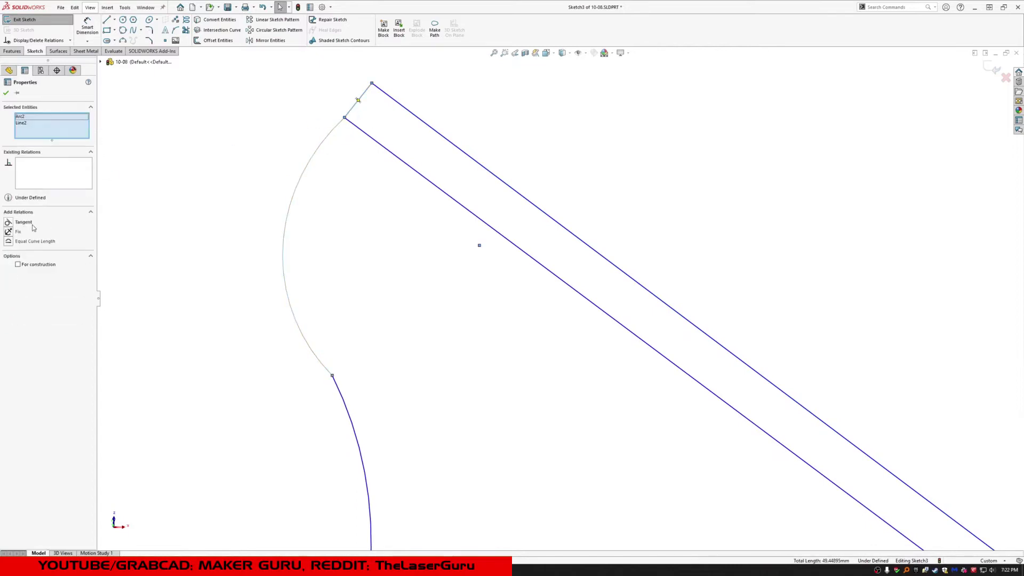
left_click(32, 224)
Step: Make the two long diagonal lines parallel and the short end line perpendicular to the lower diagonal
mouse_move(600, 141)
left_mouse_down()
mouse_move(419, 286)
mouse_move(419, 271)
left_mouse_up()
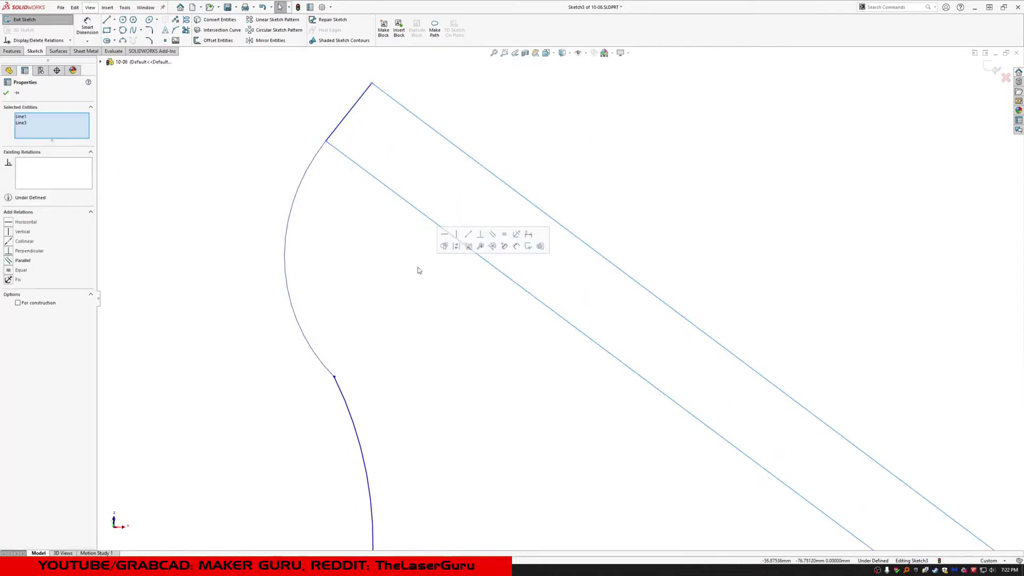
left_click(23, 260)
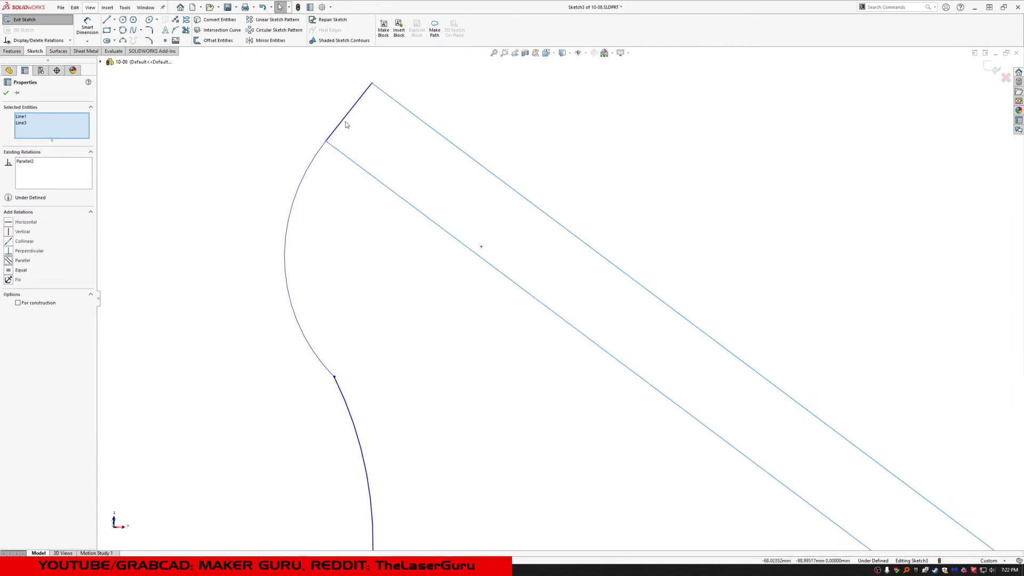
left_click(346, 125)
left_click(336, 150, "ctrl")
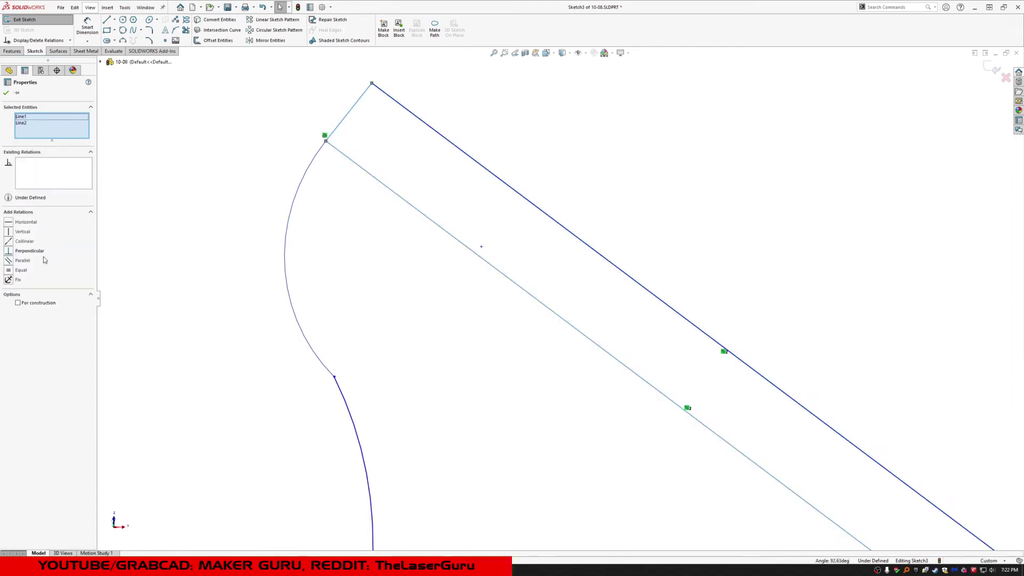
left_click(31, 252)
Step: Make the upper and lower arcs tangent to each other
scroll(457, 352, "up", 7)
scroll(552, 332, "down", 2)
mouse_move(523, 320)
left_mouse_down()
mouse_move(442, 308)
mouse_move(453, 326)
left_mouse_up()
left_click(483, 293)
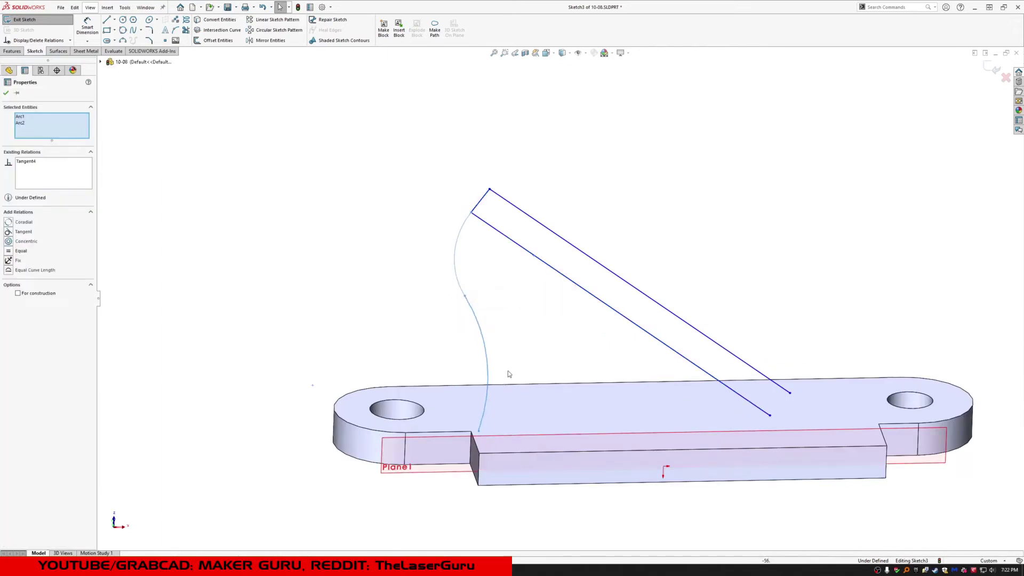
left_click(537, 334)
Step: Make the lower arc's free endpoint coincident with the upper notch corner vertex at the 19 mm hole's end
scroll(499, 428, "down", 1)
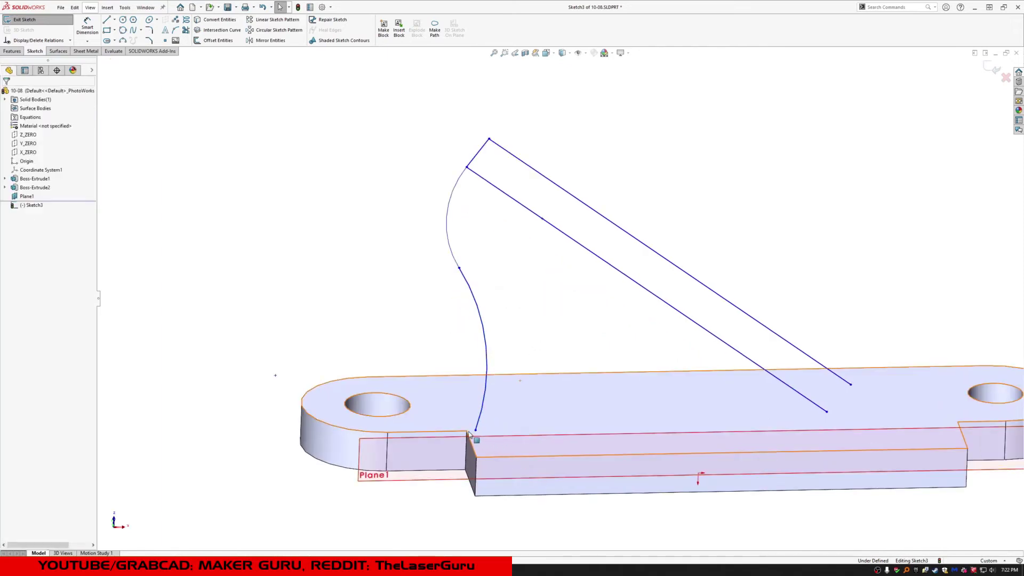
left_click(476, 431, "ctrl")
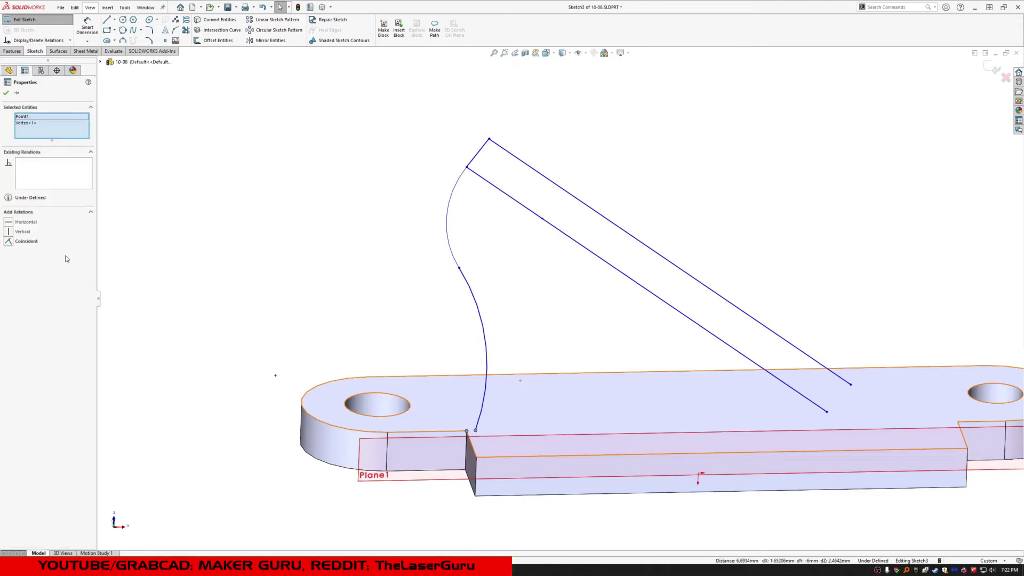
left_click(19, 241)
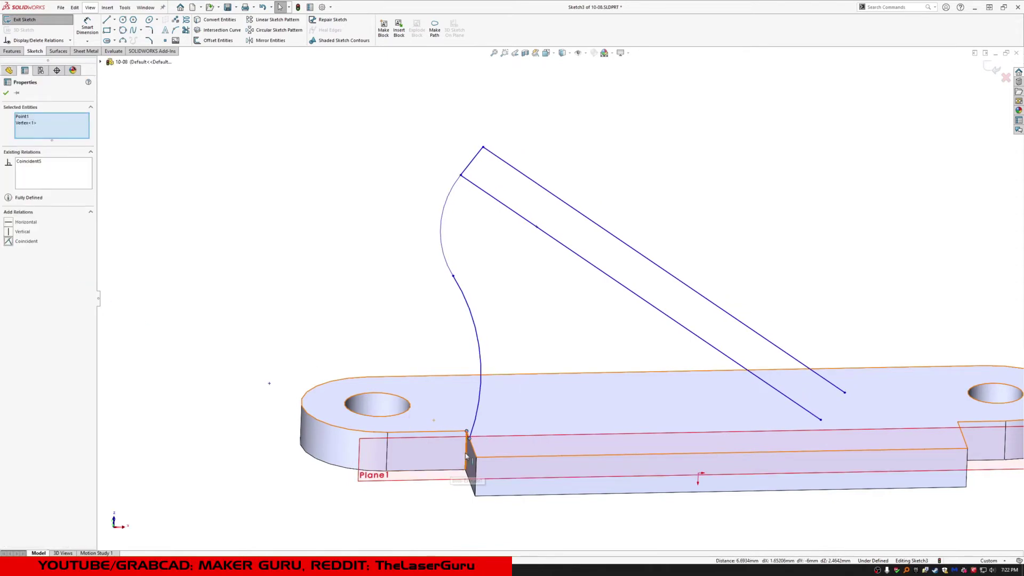
key("Escape")
Step: Make the lower arc tangent to the notch's vertical edge at the 19 mm hole's end
left_click(476, 431)
left_click(479, 422, "ctrl")
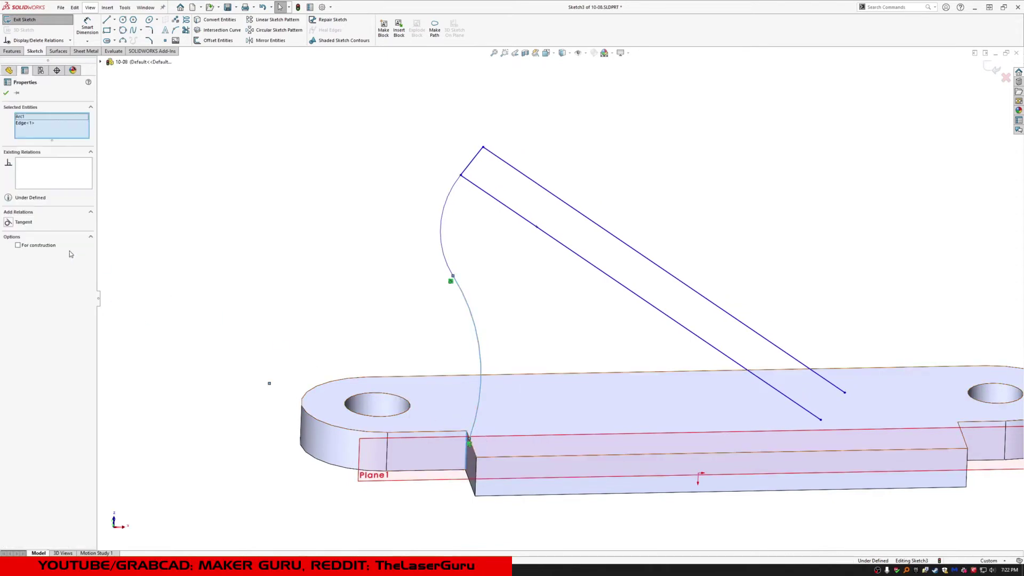
left_click(23, 222)
key("Escape")
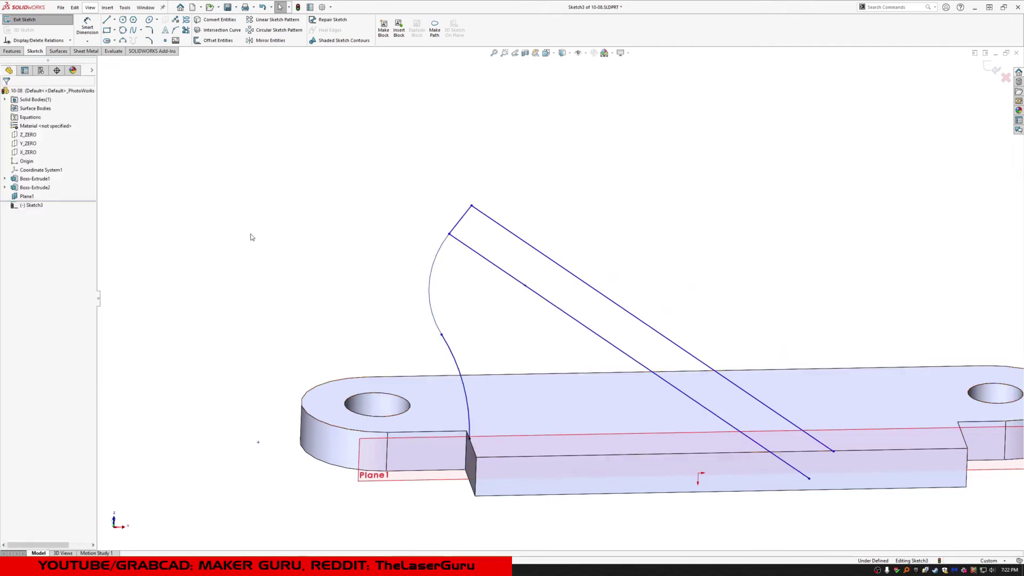
Step: Make the lower diagonal line's free endpoint coincident with the upper front edge of the rectangular extension
scroll(768, 420, "up", 2)
scroll(770, 420, "down", 2)
middle_click_drag(770, 420, 749, 364)
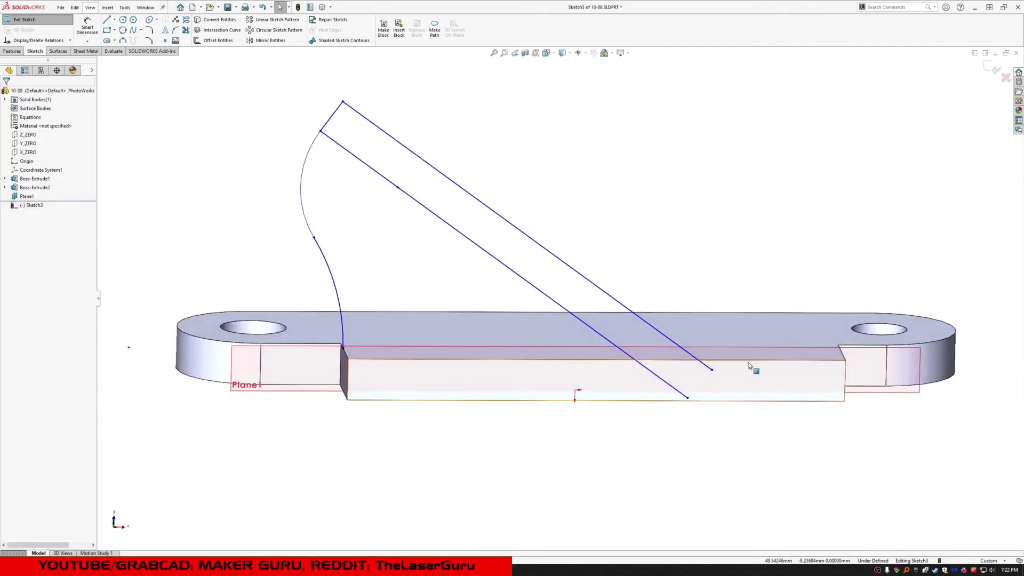
left_click(688, 398, "ctrl")
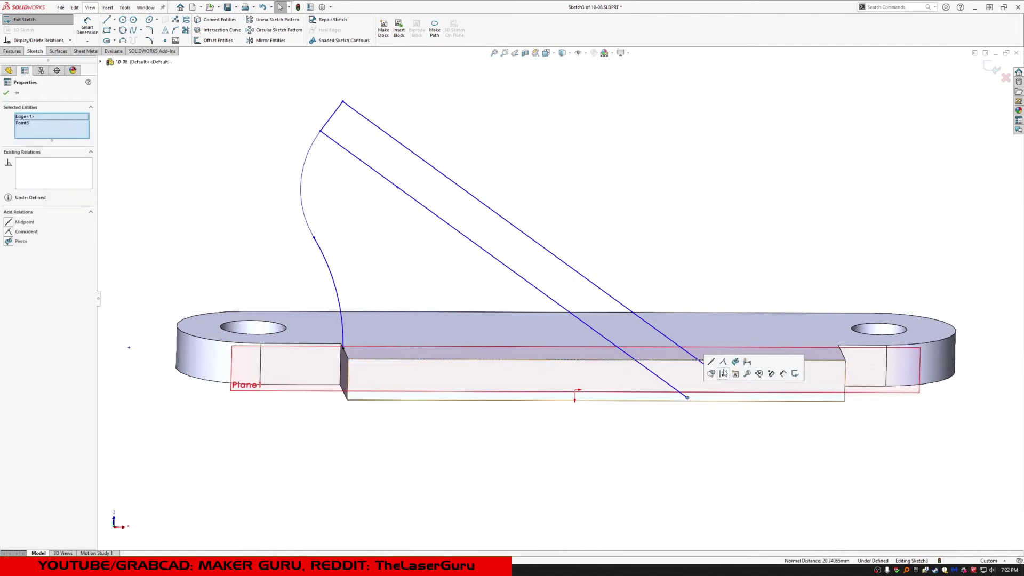
left_click(723, 363)
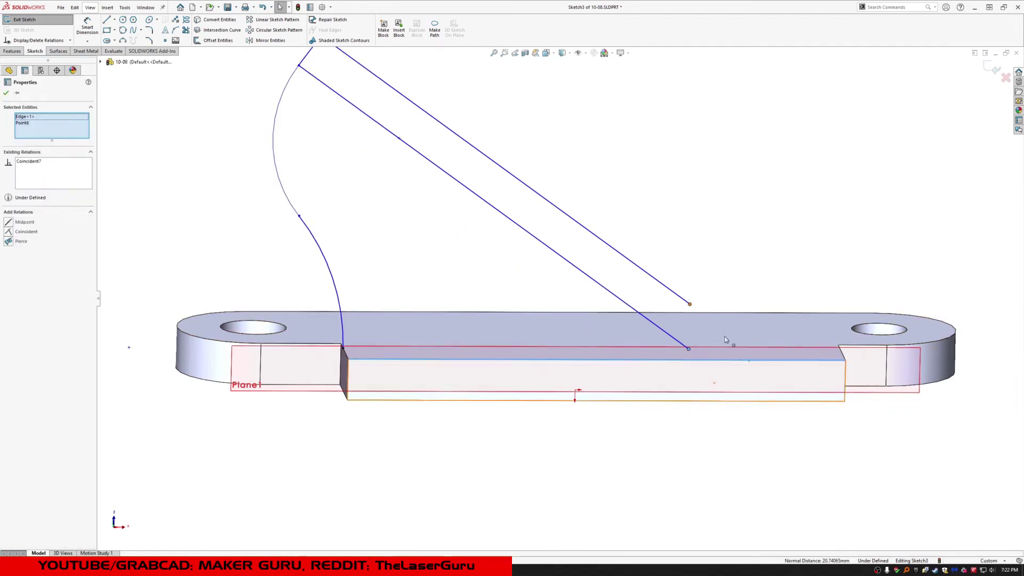
Step: Try to make the upper diagonal line's free endpoint coincident with the extension's upper front edge
left_click(690, 304)
left_click(734, 361, "ctrl")
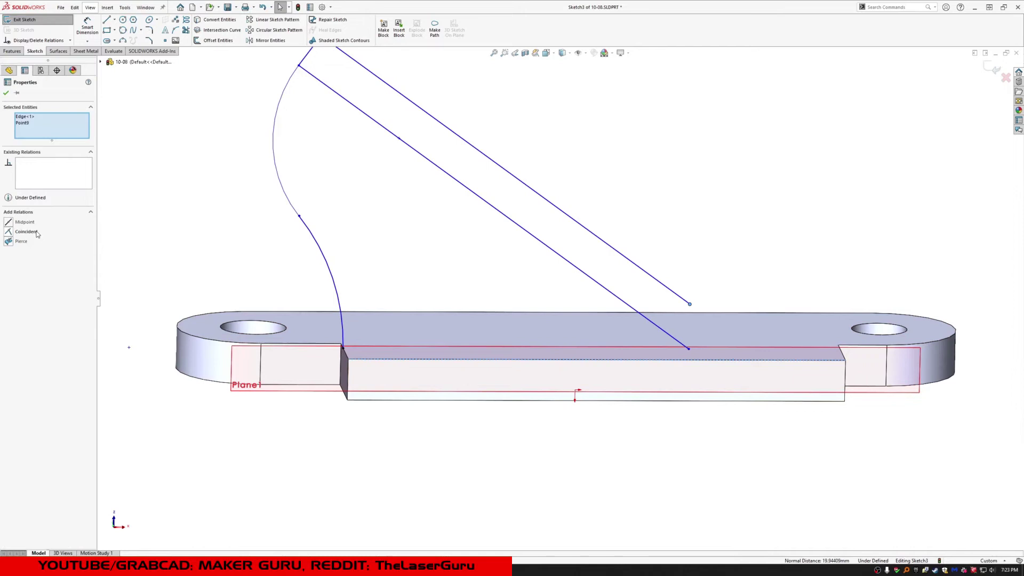
left_click(37, 233)
scroll(488, 237, "up", 3)
scroll(474, 218, "down", 3)
left_click(454, 230)
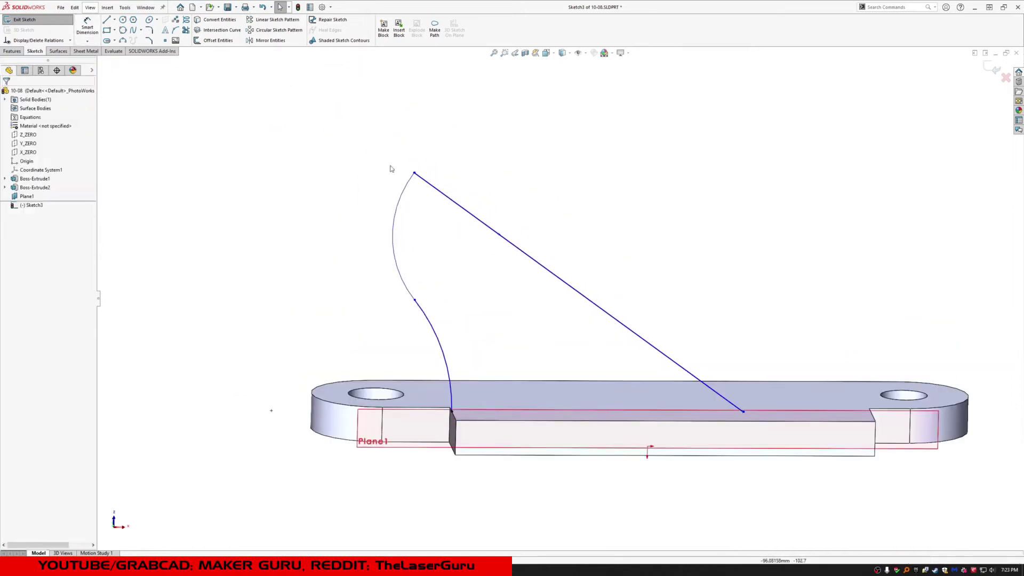
key("ctrl+z")
key("Escape")
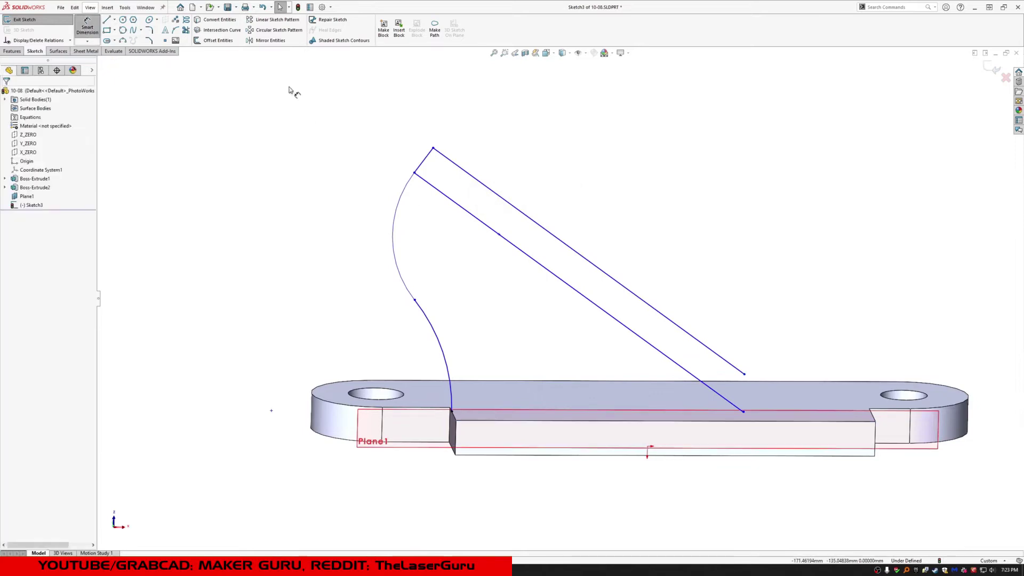
Step: Dimension the spacing between the two diagonal lines at their short end line as 12 mm
left_click(416, 173)
left_click(451, 164)
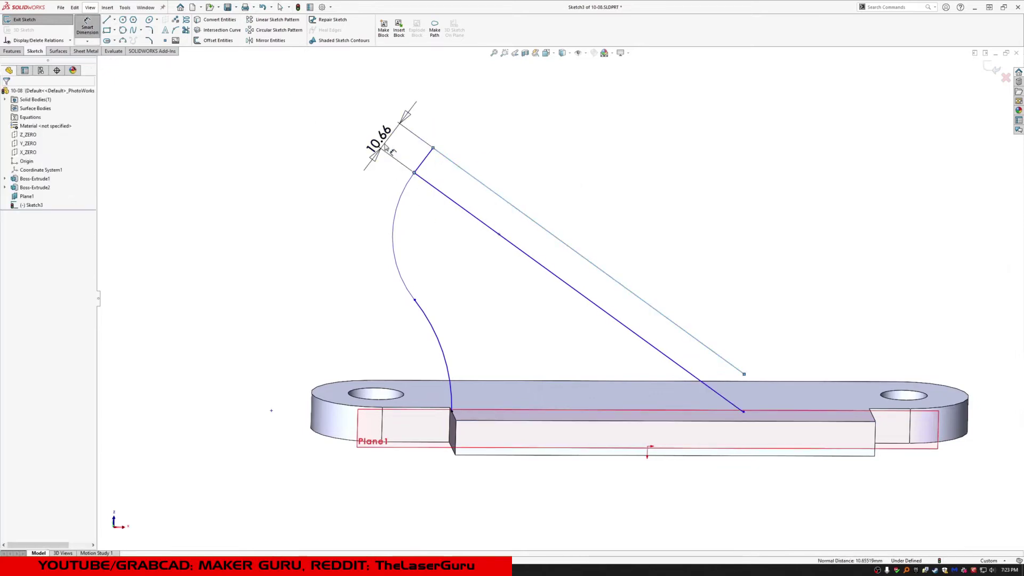
left_click(378, 138)
type("12")
key("Return")
key("Escape")
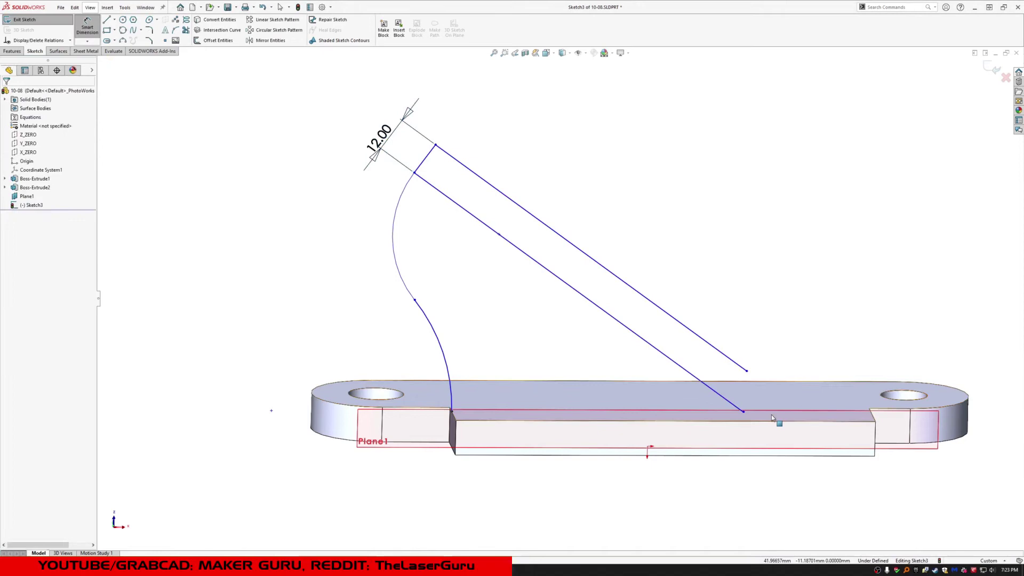
Step: Make the upper diagonal line's free endpoint coincident with the upper front edge of the rectangular extension
left_click(747, 372, "ctrl")
left_click(25, 231)
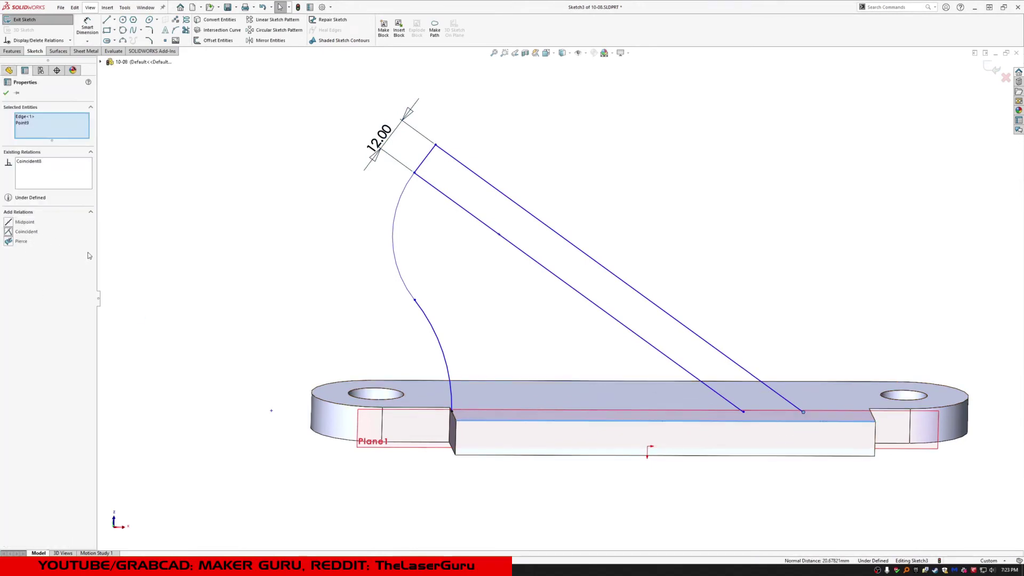
scroll(730, 390, "down", 2)
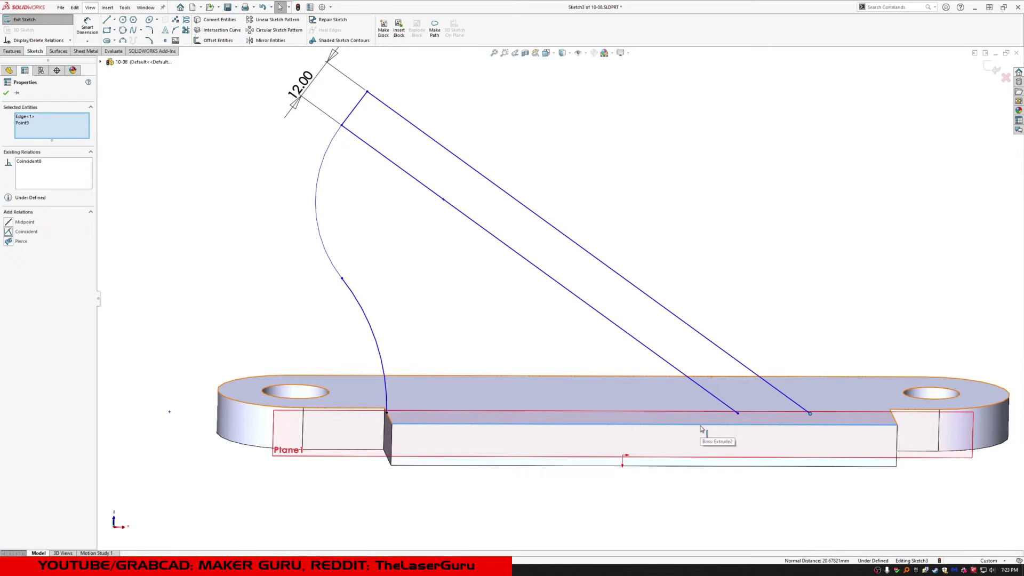
Step: Change the spacing between the two diagonal lines to 8 mm
left_click(303, 83)
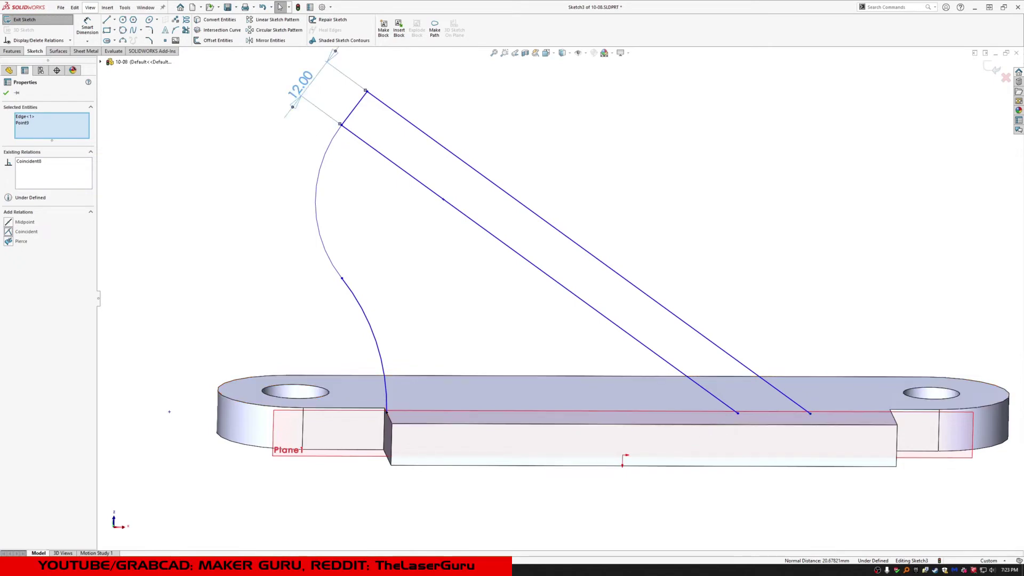
double_click(303, 81)
type("8")
key("Return")
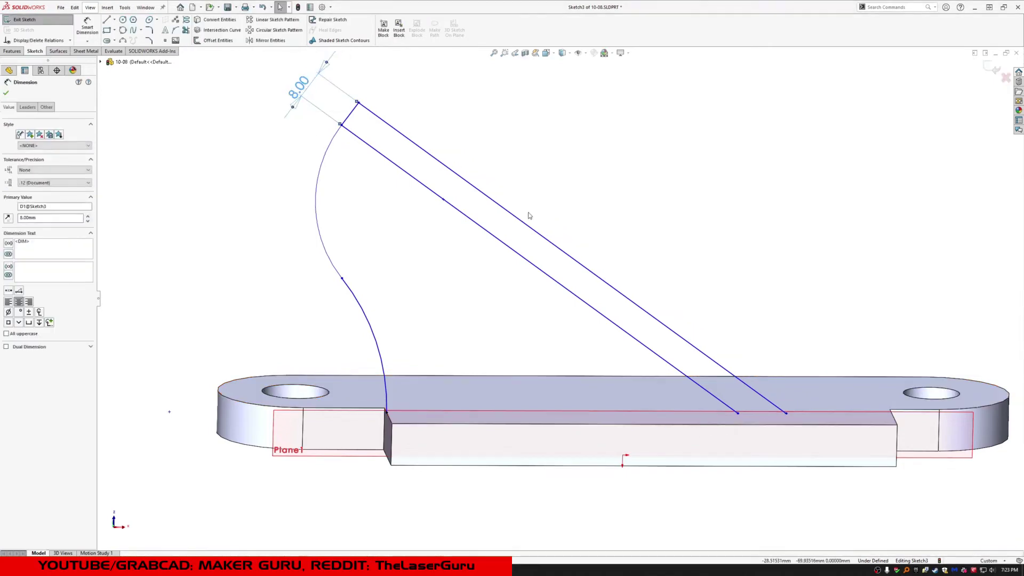
Step: Draw a line joining the lower endpoints of the two diagonal lines on the extension's upper edge
middle_click_drag(768, 399, 717, 378, "ctrl")
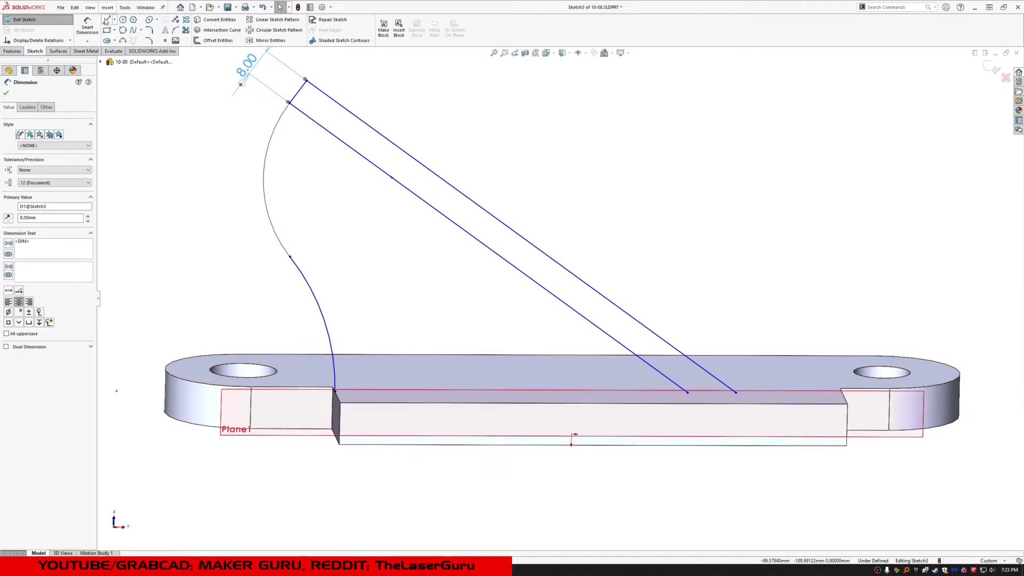
left_click(106, 20)
left_click(687, 393)
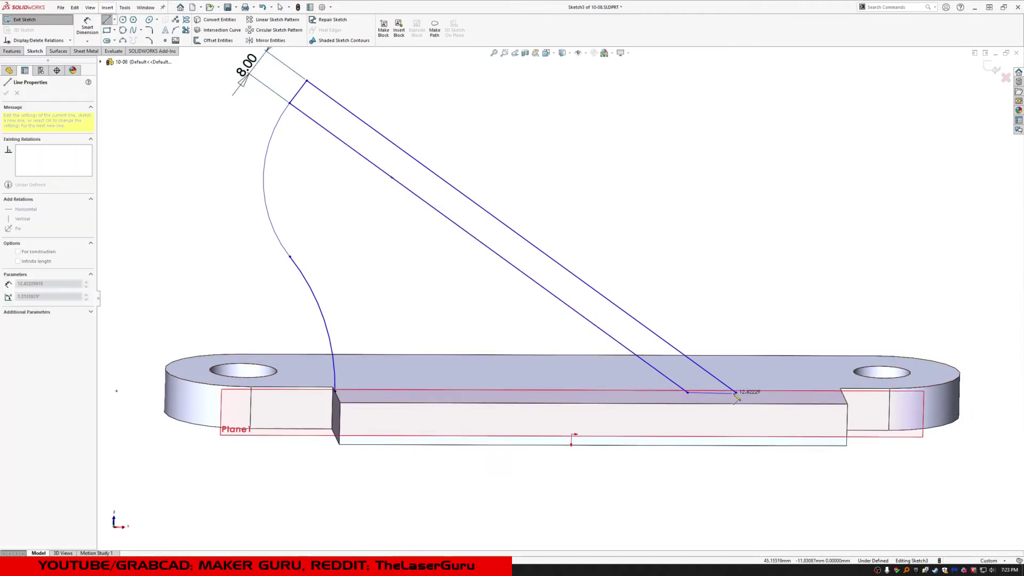
left_click(736, 393)
key("Escape")
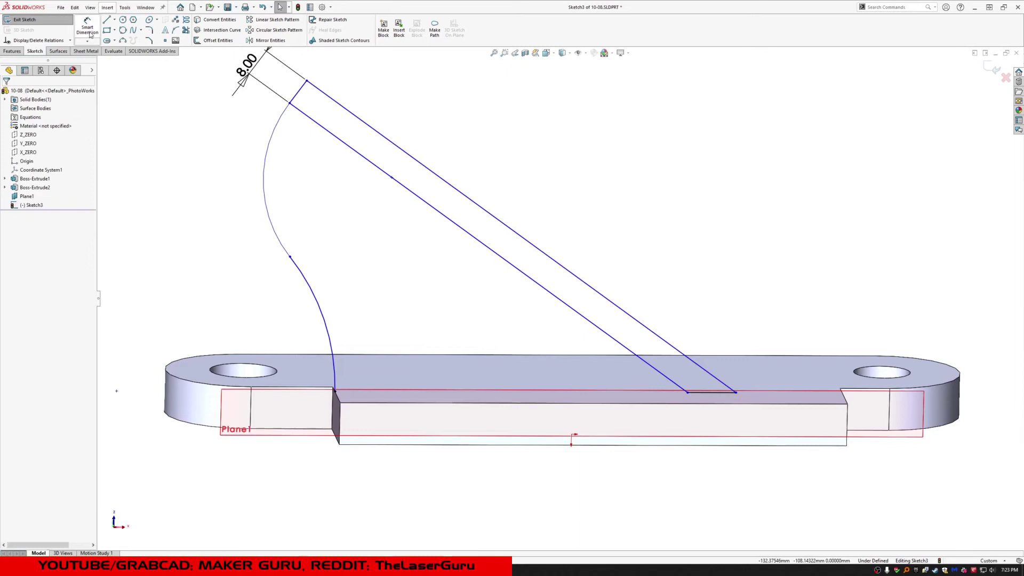
Step: Dimension the distance from the short end line to the upper diagonal's lower endpoint as 160 mm
left_click(87, 27)
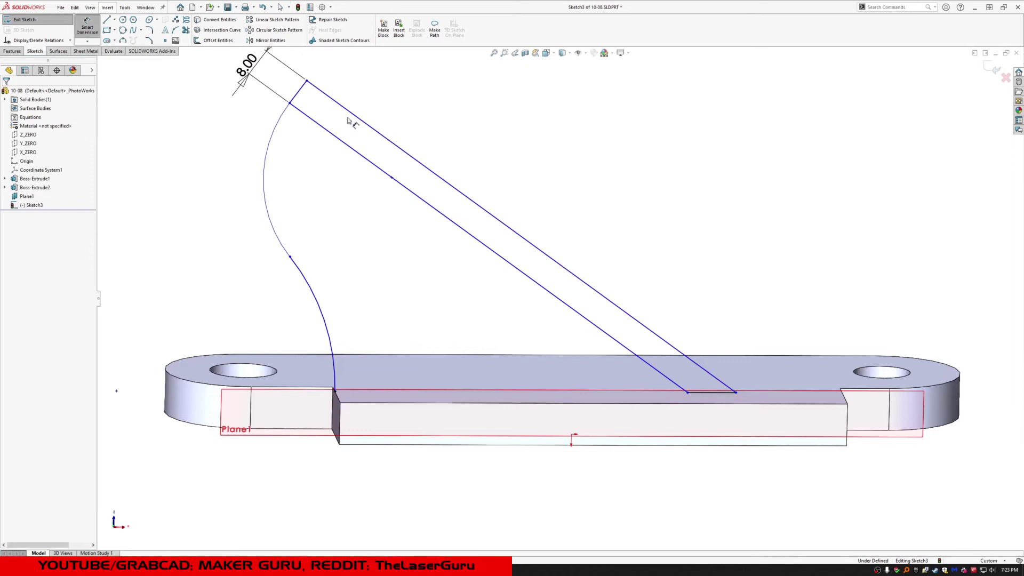
left_click(736, 393)
left_click(318, 92)
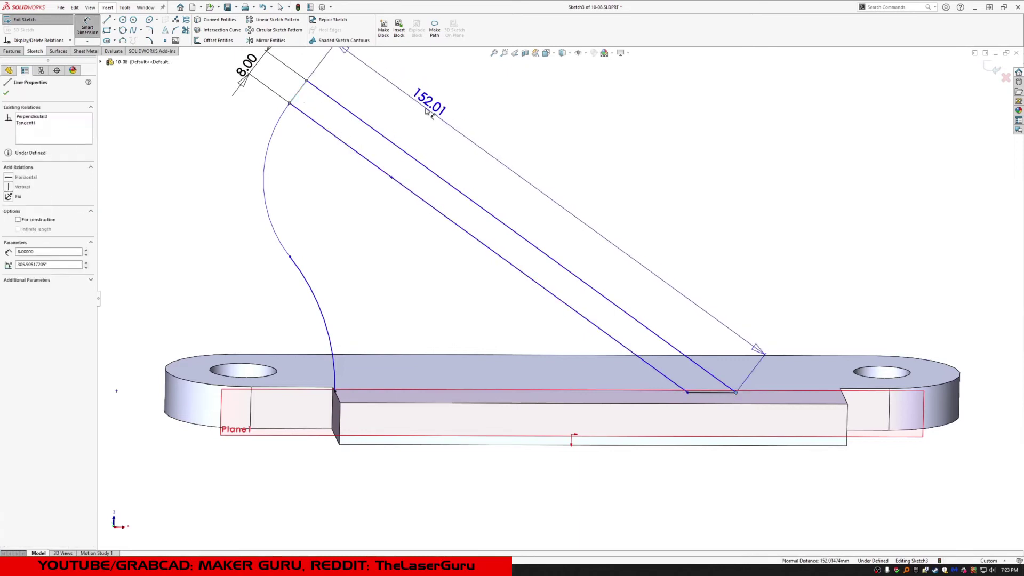
left_click(425, 110)
type("160")
key("Return")
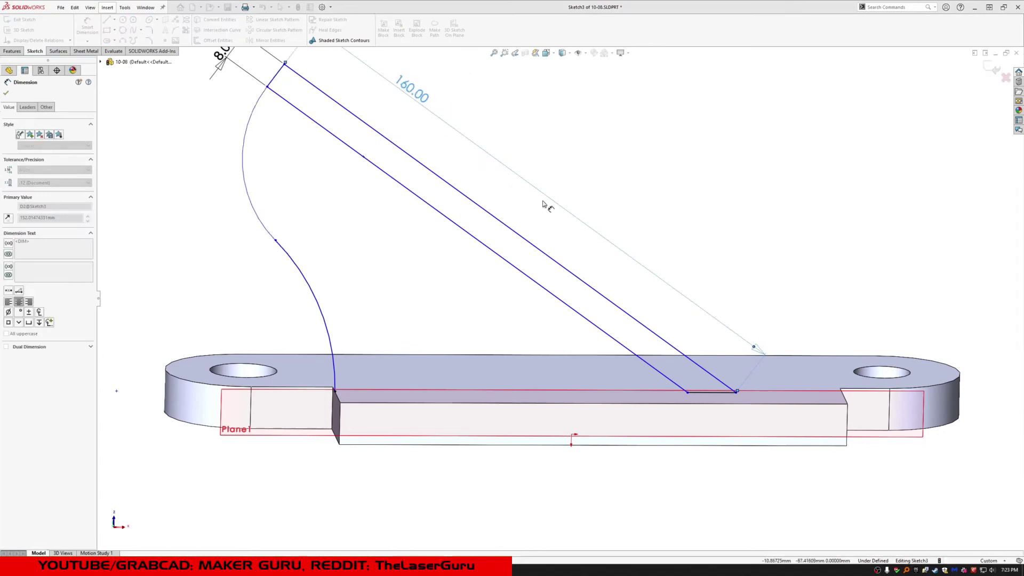
Step: Make the upper diagonal line coincident with the upper notch corner vertex at the end opposite the arcs
scroll(570, 200, "up", 3)
scroll(534, 210, "down", 2)
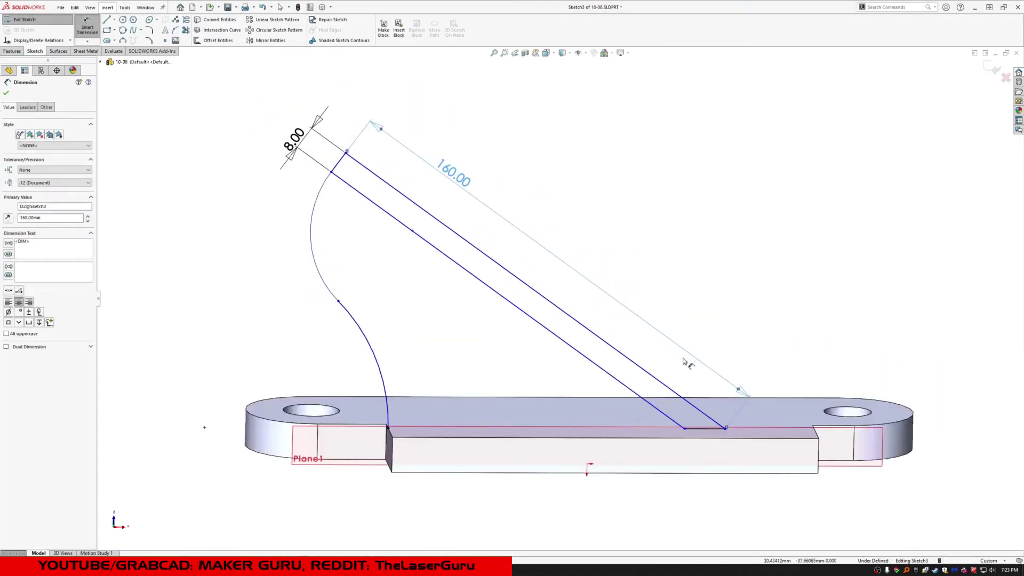
mouse_move(739, 386)
middle_mouse_down()
mouse_move(723, 426)
mouse_move(790, 443)
middle_mouse_up()
key("Escape")
left_click(715, 439)
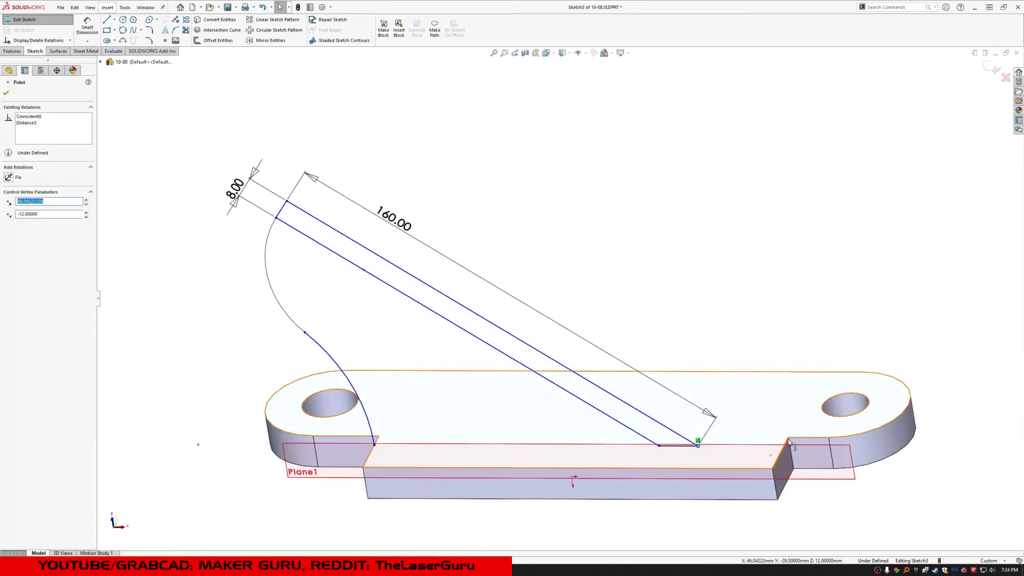
left_click(789, 439, "ctrl")
left_click(680, 433)
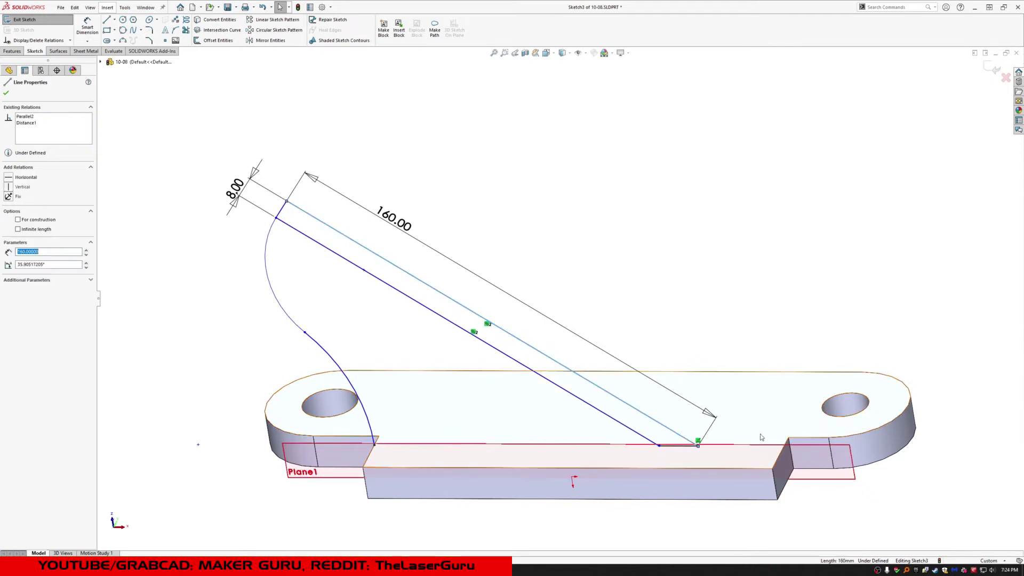
left_click(789, 438, "ctrl")
left_click(33, 233)
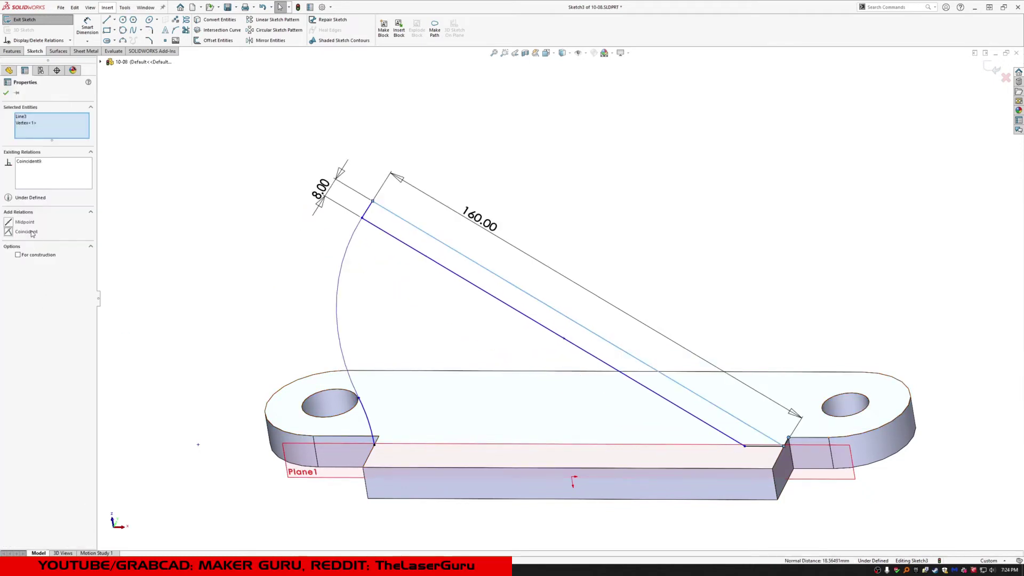
left_click(628, 189)
middle_click_drag(597, 448, 607, 444)
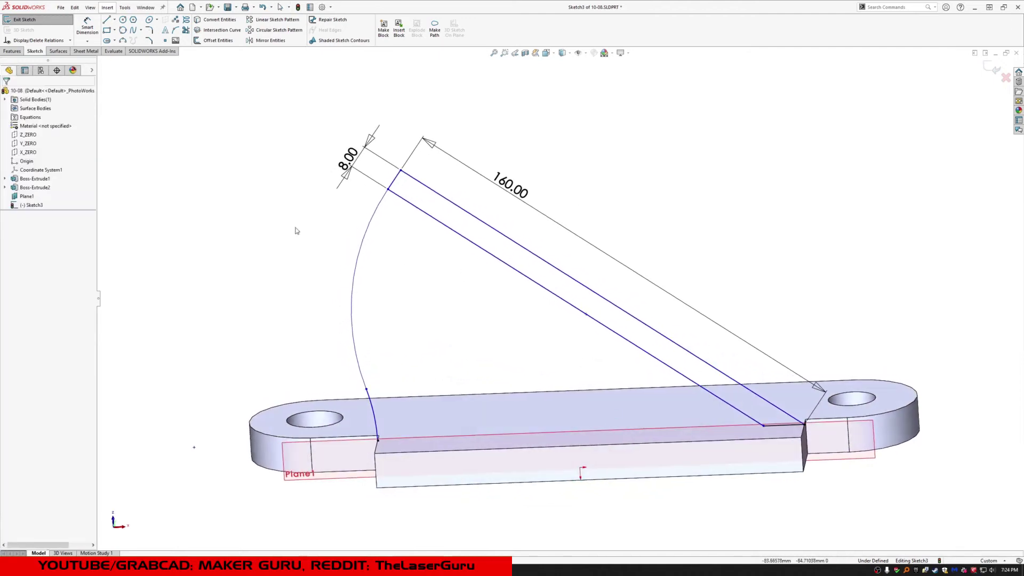
Step: Dimension the angle between the lower diagonal line and the extension's upper front edge as 30 degrees
left_click(88, 26)
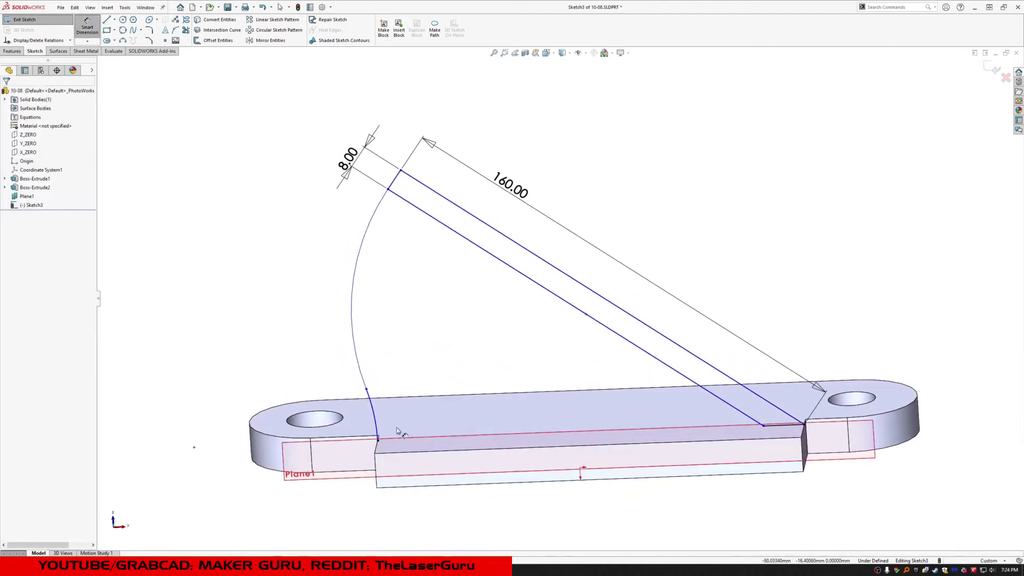
left_click(399, 453)
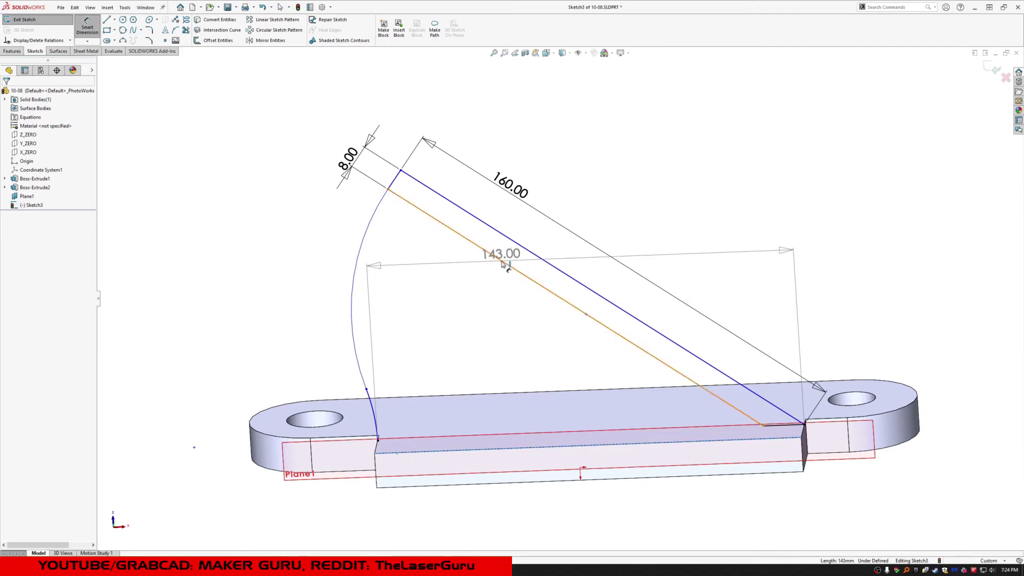
left_click(496, 259)
left_click(216, 273)
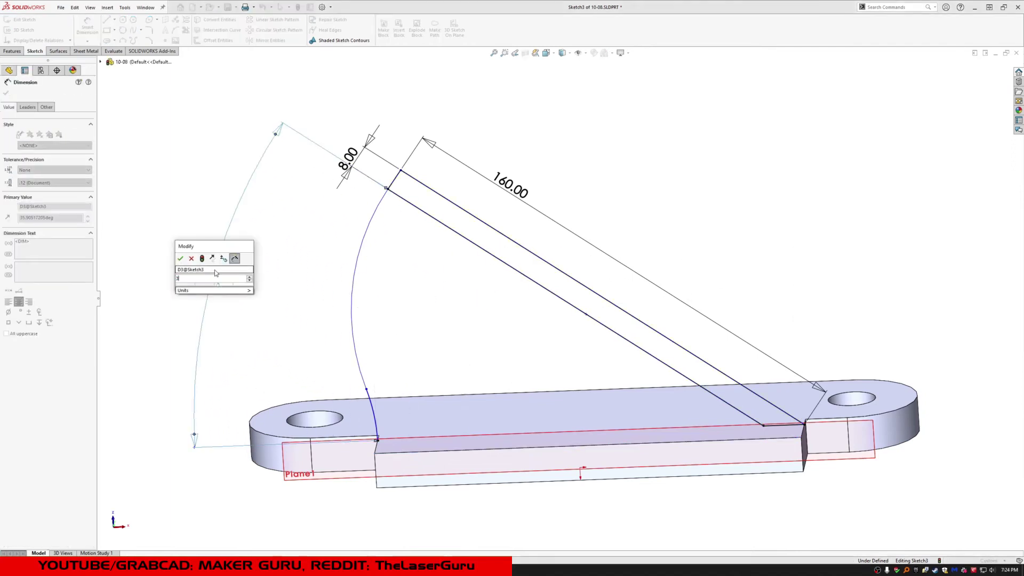
type("30")
key("Return")
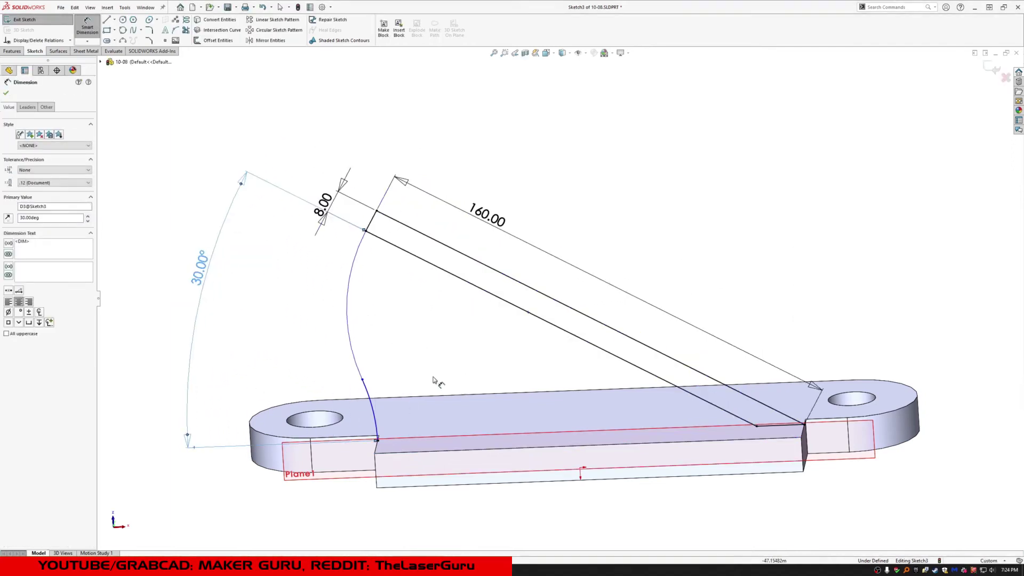
key("Escape")
Step: Shift the junction point of the two arcs upward and dimension the upper arc's radius as 50 mm
scroll(396, 379, "down", 1)
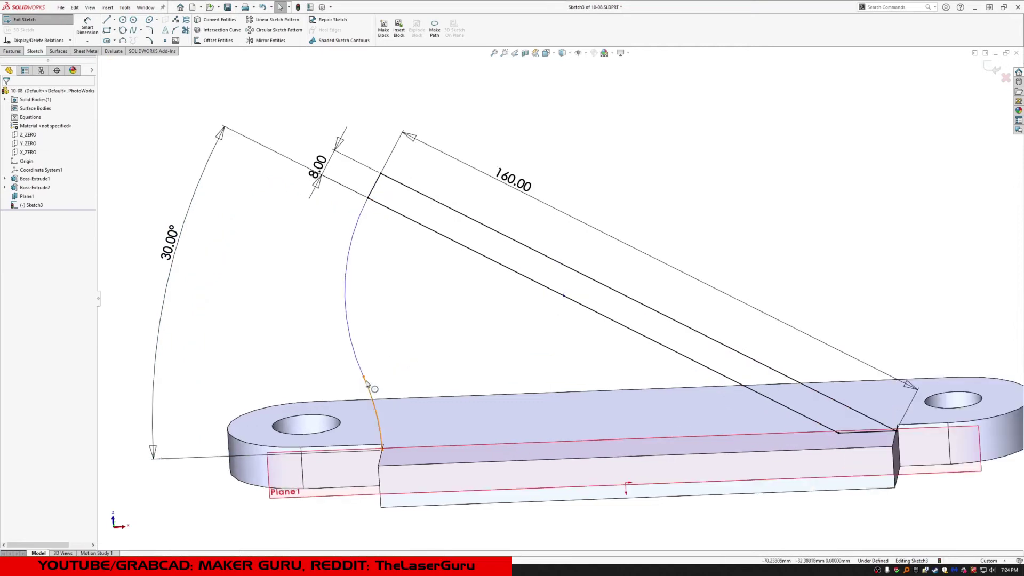
left_click_drag(364, 377, 380, 336)
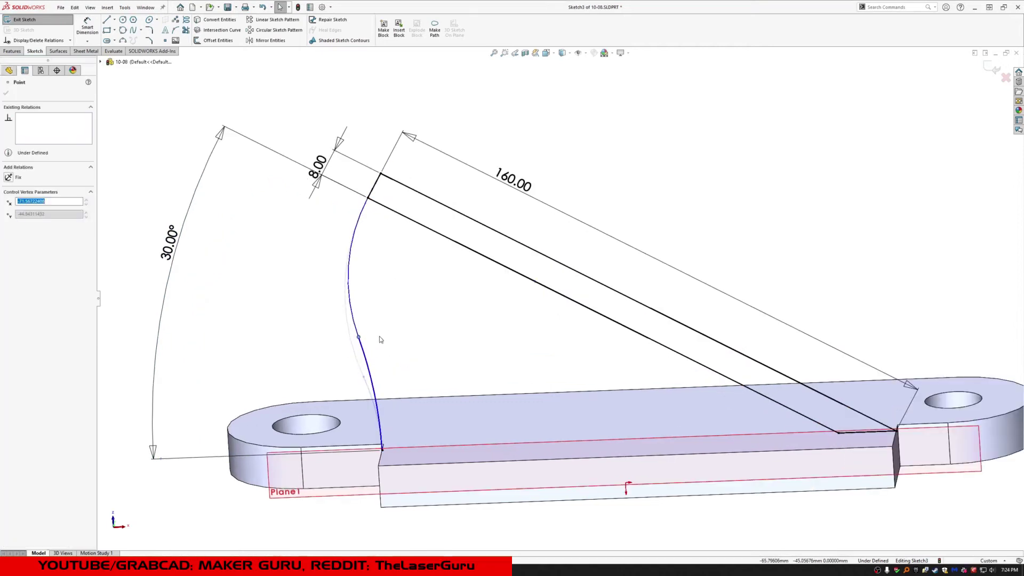
left_click(317, 343)
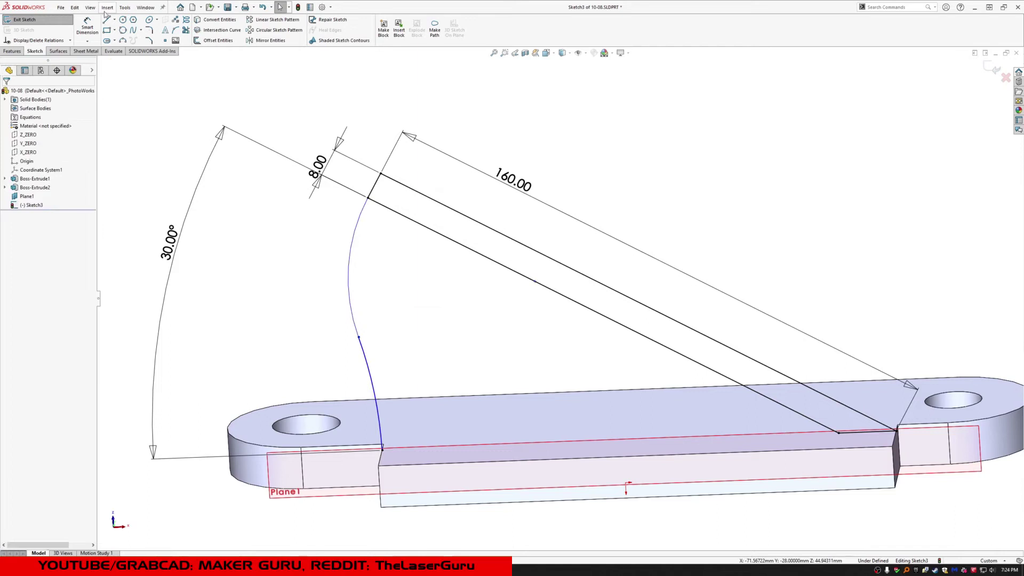
left_click(88, 27)
left_click(351, 291)
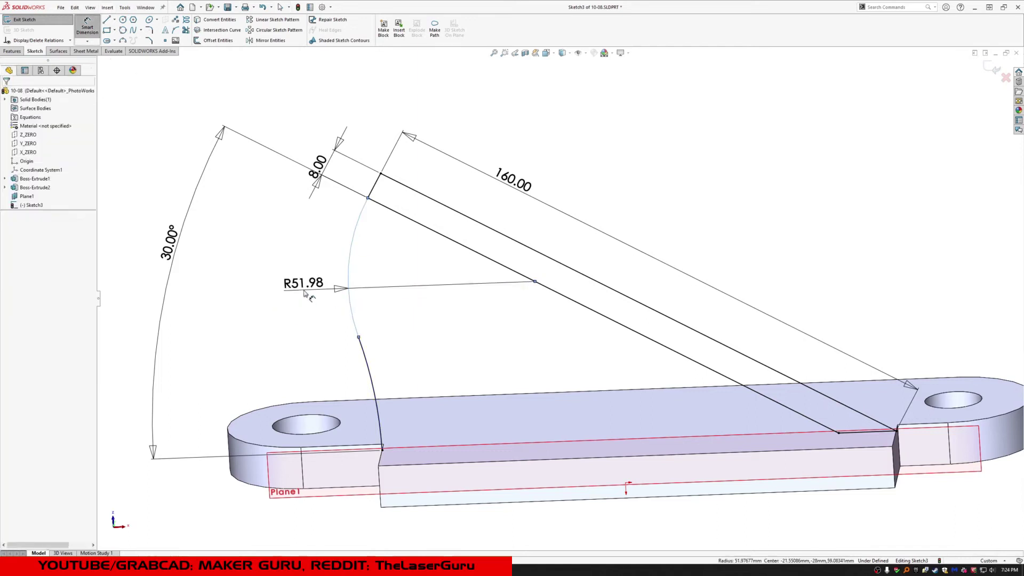
left_click(307, 292)
type("50")
key("Return")
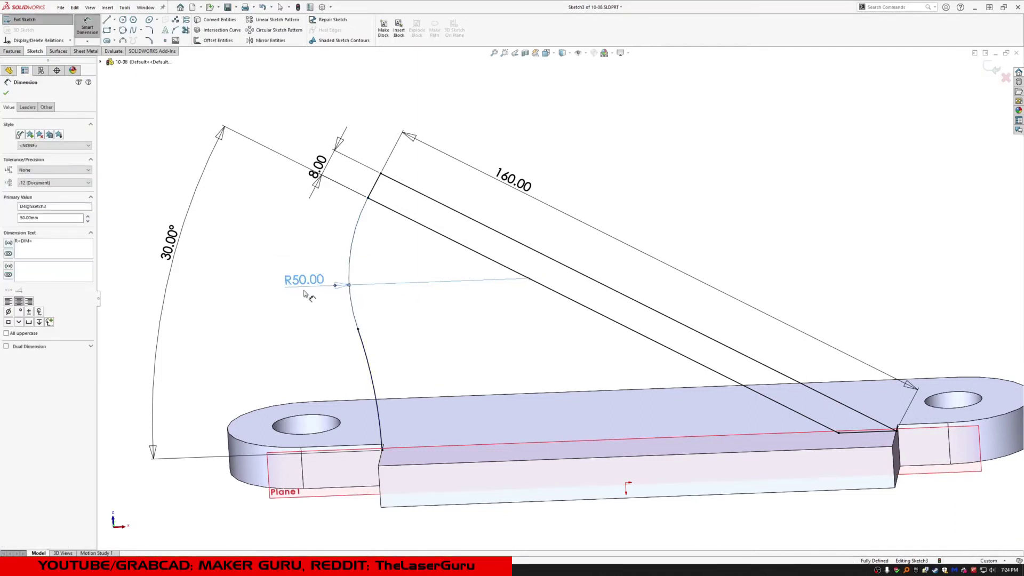
key("Escape")
left_click(366, 355)
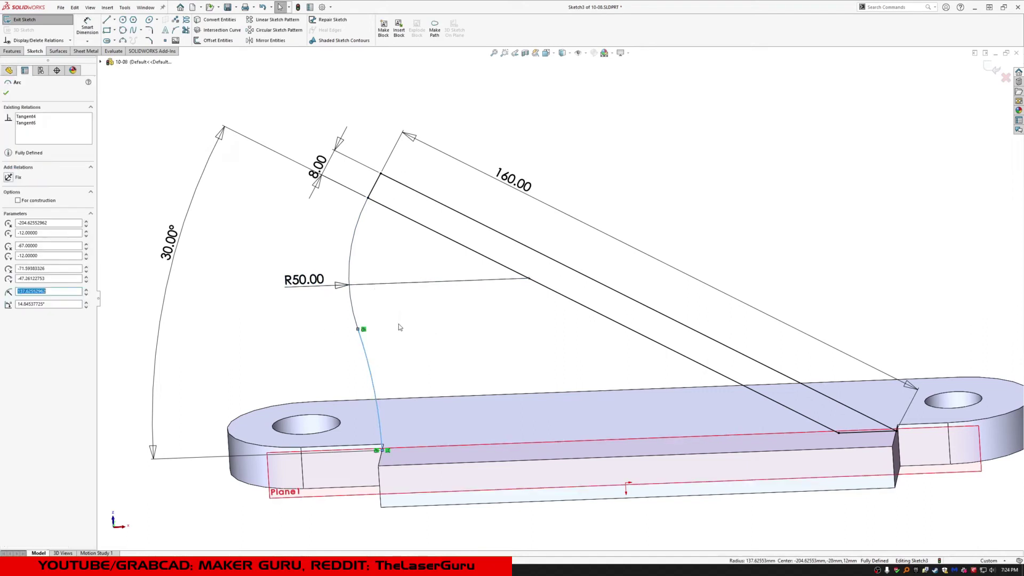
key("Escape")
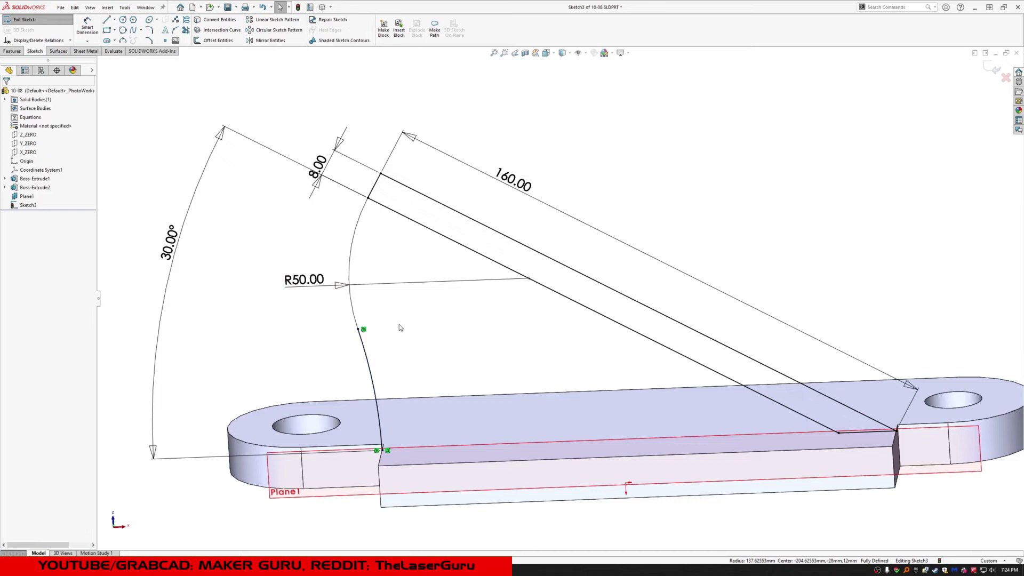
key("f")
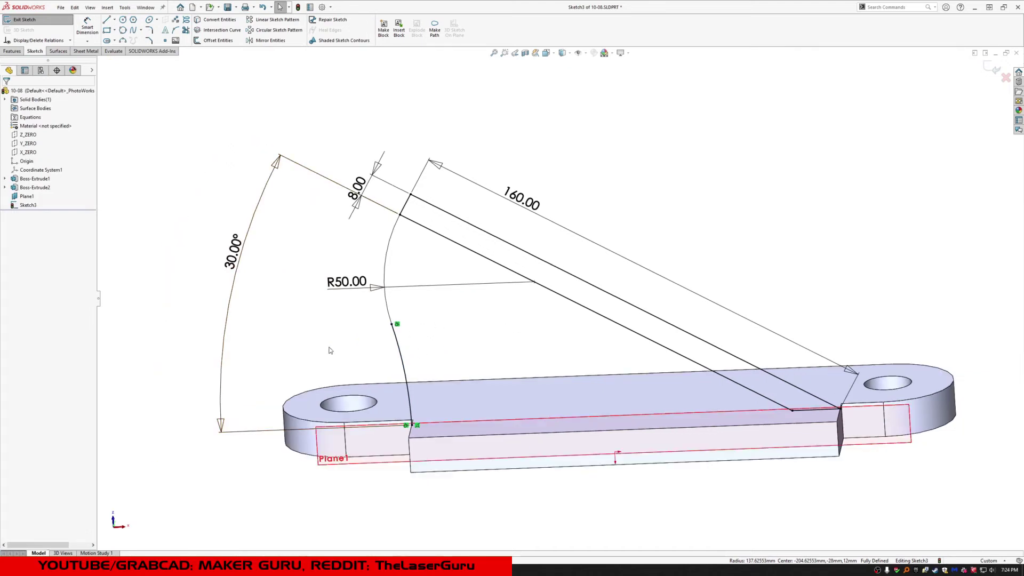
Step: Convert the two tangent arcs of the upright profile to construction geometry
left_click_drag(429, 350, 350, 301)
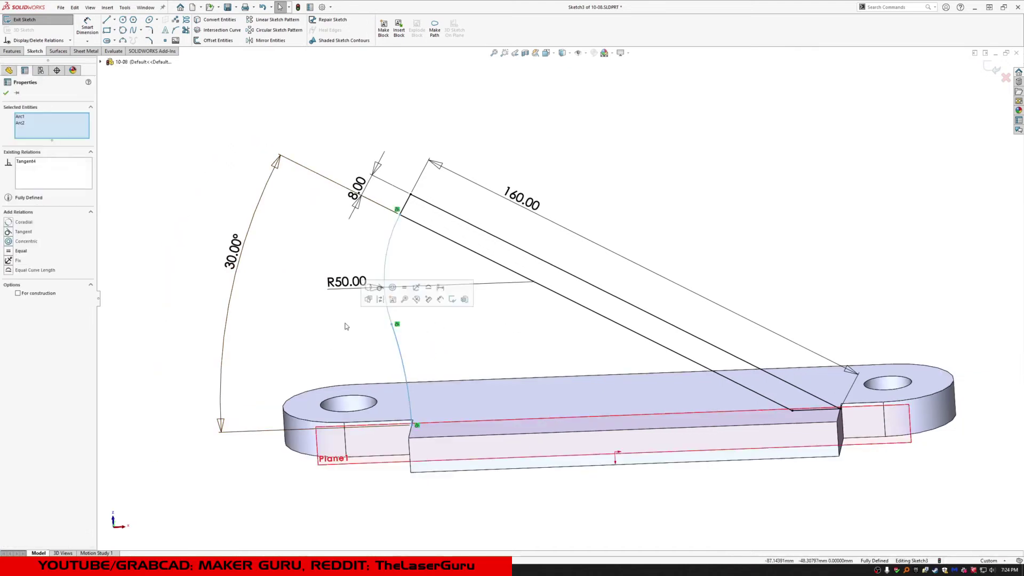
left_click(36, 297)
left_click(179, 256)
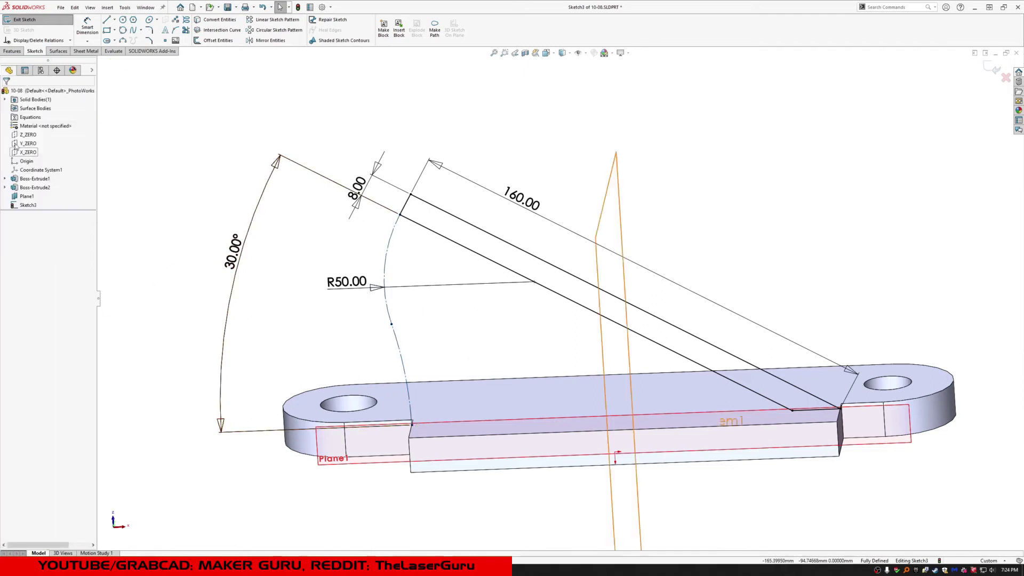
Step: Extrude the sloping profile with the Up To Surface end condition, ending at the link bar's long side face opposite the sketch plane
left_click(12, 51)
left_click(31, 20)
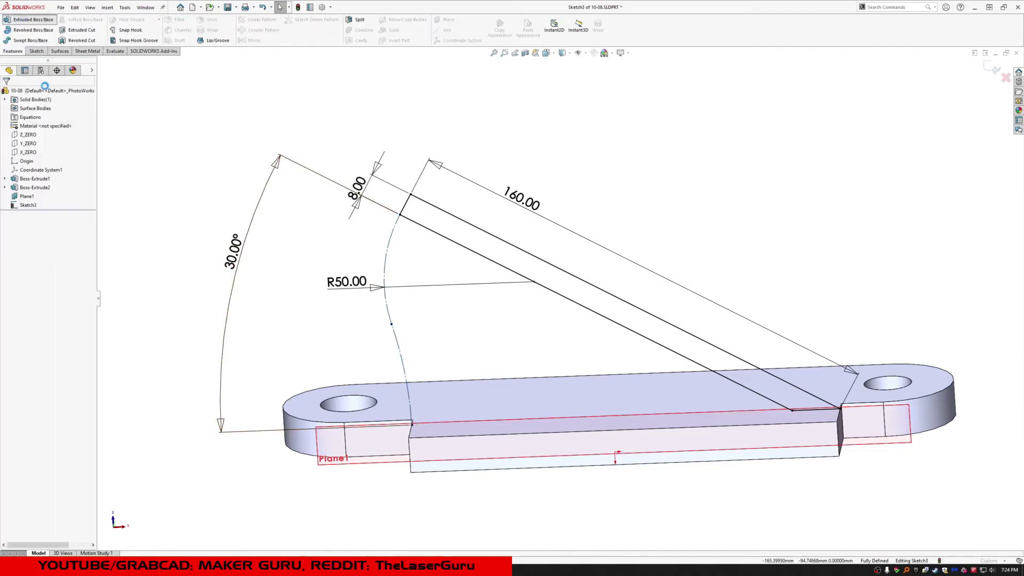
left_click(37, 142)
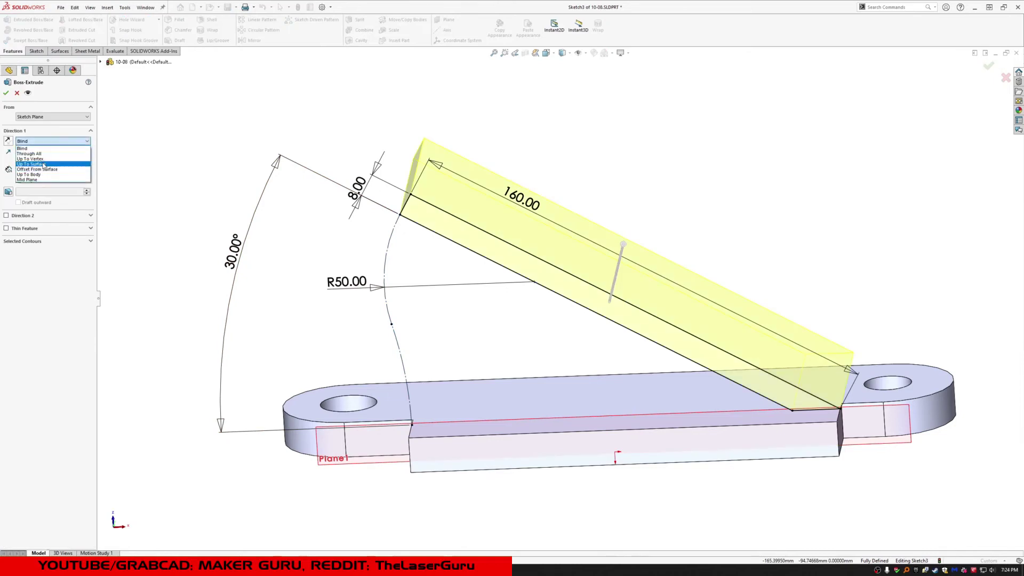
left_click(38, 161)
middle_click_drag(481, 374, 603, 466)
left_click(604, 466)
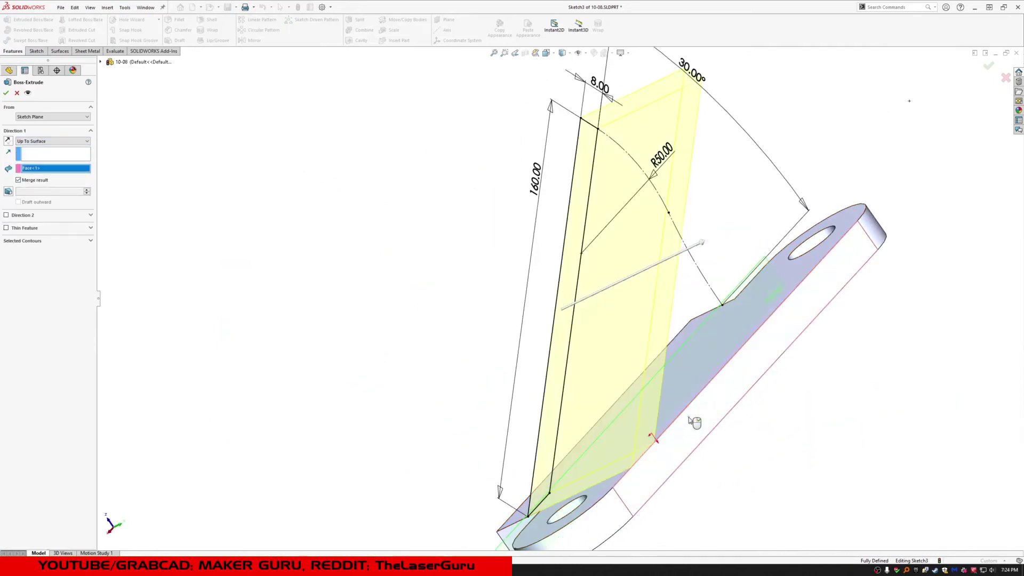
right_click(690, 418)
Step: Start a sketch on the sloping plate's front side face and convert the two construction arcs of the earlier sketch into it
middle_click_drag(690, 418, 788, 319)
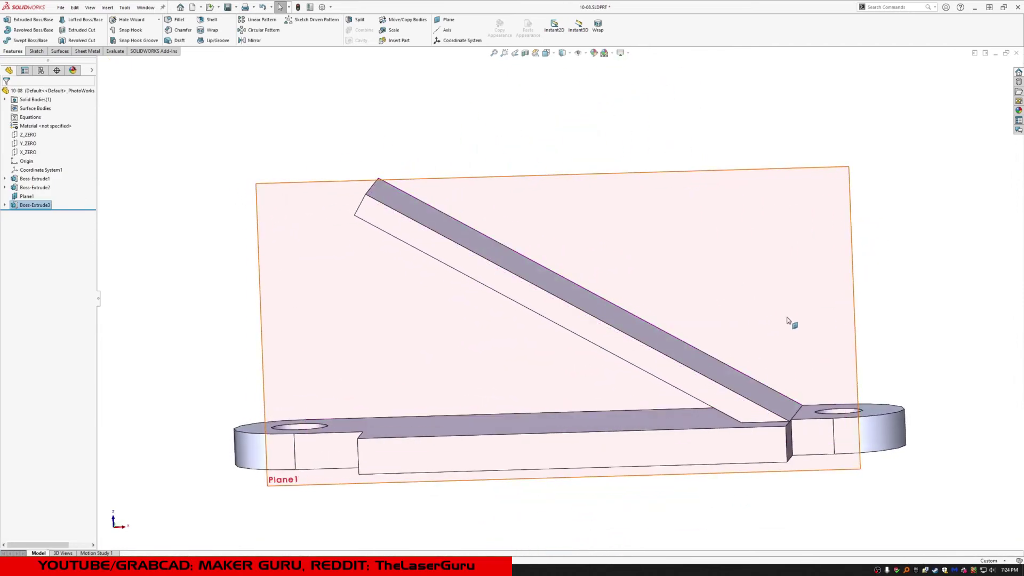
left_click(387, 247)
left_click(35, 51)
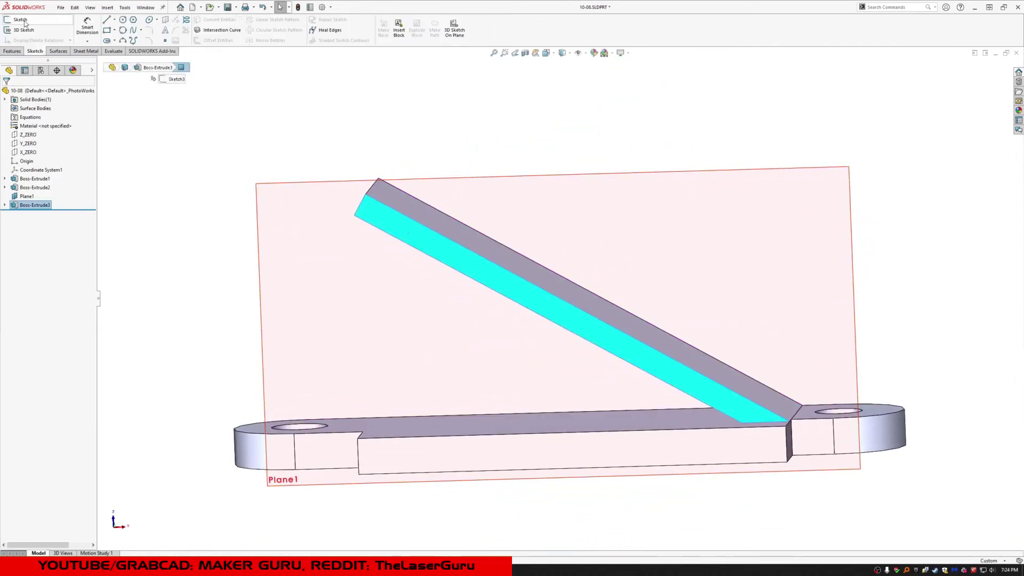
left_click(20, 20)
left_click(5, 205)
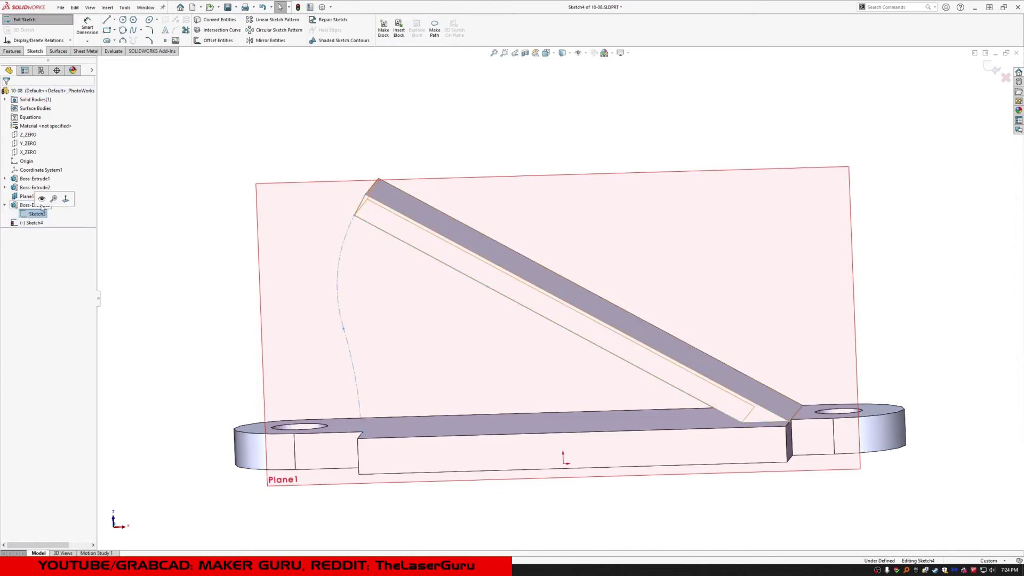
left_click(341, 273)
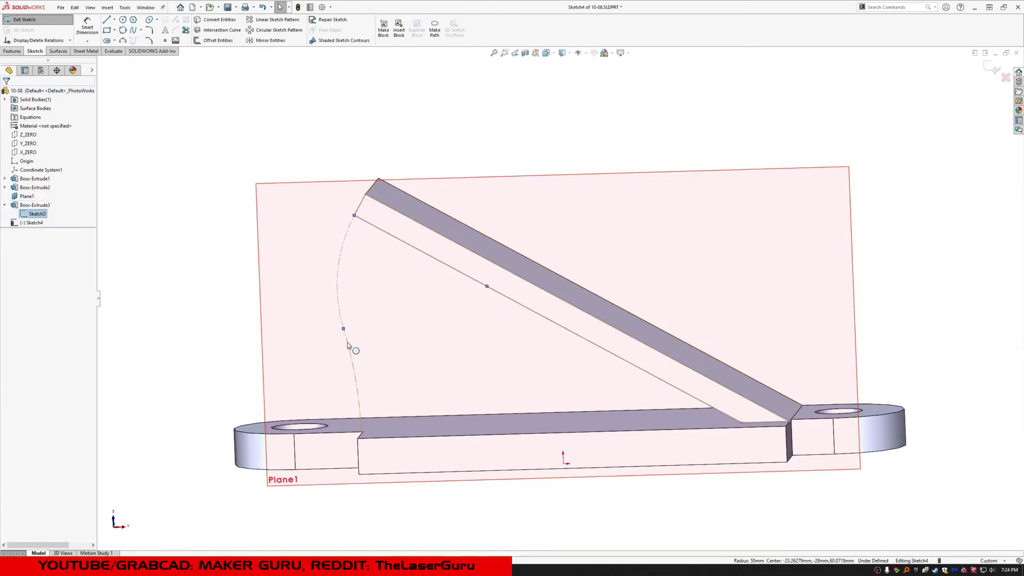
left_click(217, 21)
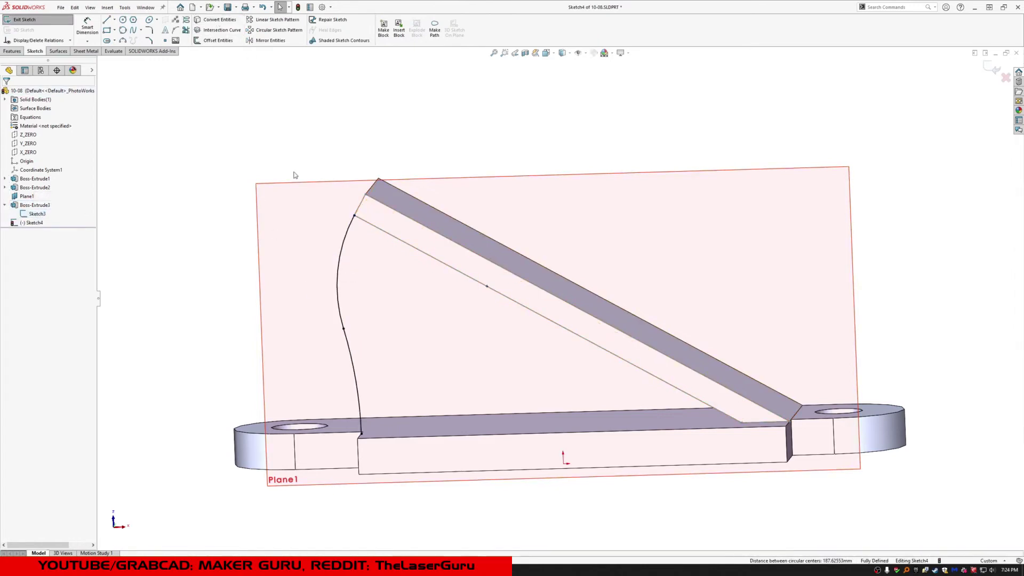
Step: Close the web profile with a line along the base to the sloping plate's lower corner and one along its underside to the upper arc's end
left_click(107, 21)
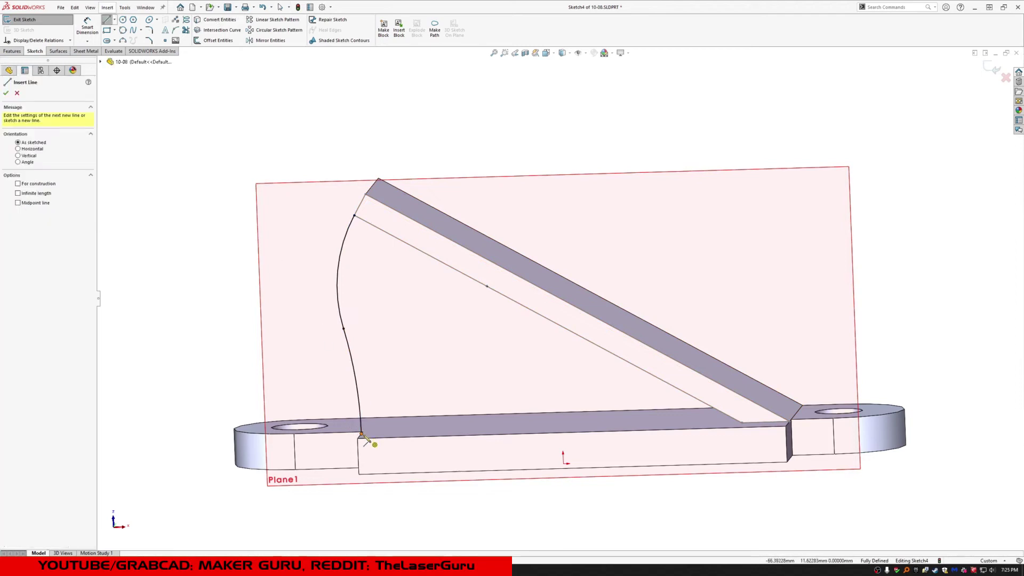
left_click(363, 435)
left_click(743, 424)
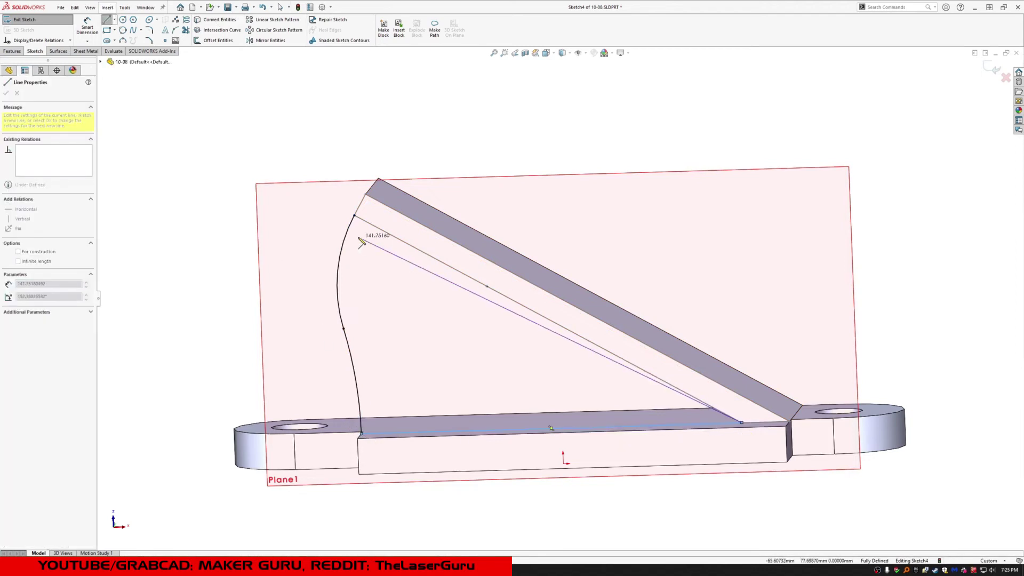
double_click(354, 215)
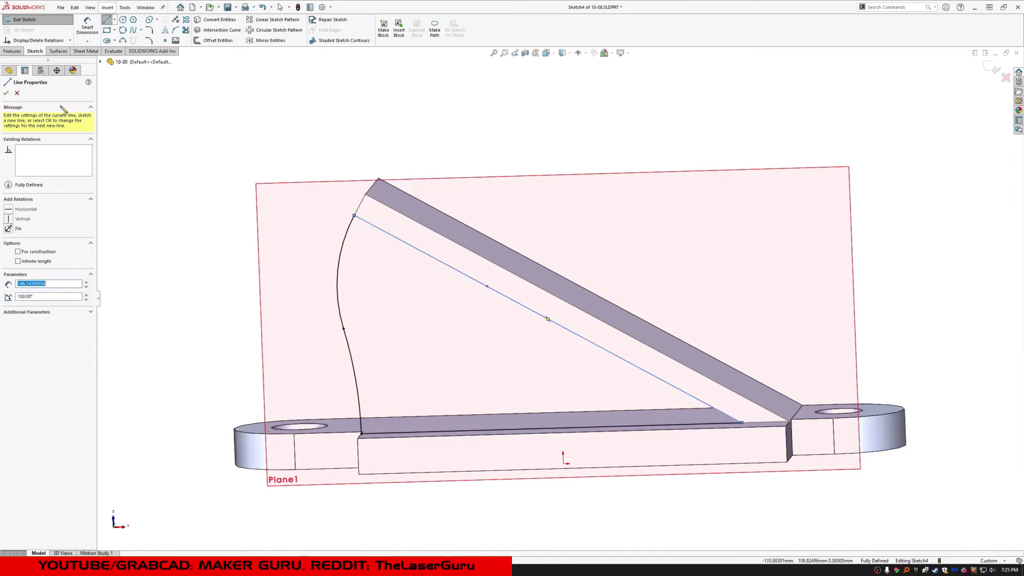
Step: Extrude the closed web profile 8 mm in the reversed direction, inward beneath the sloping plate
left_click(12, 50)
left_click(26, 19)
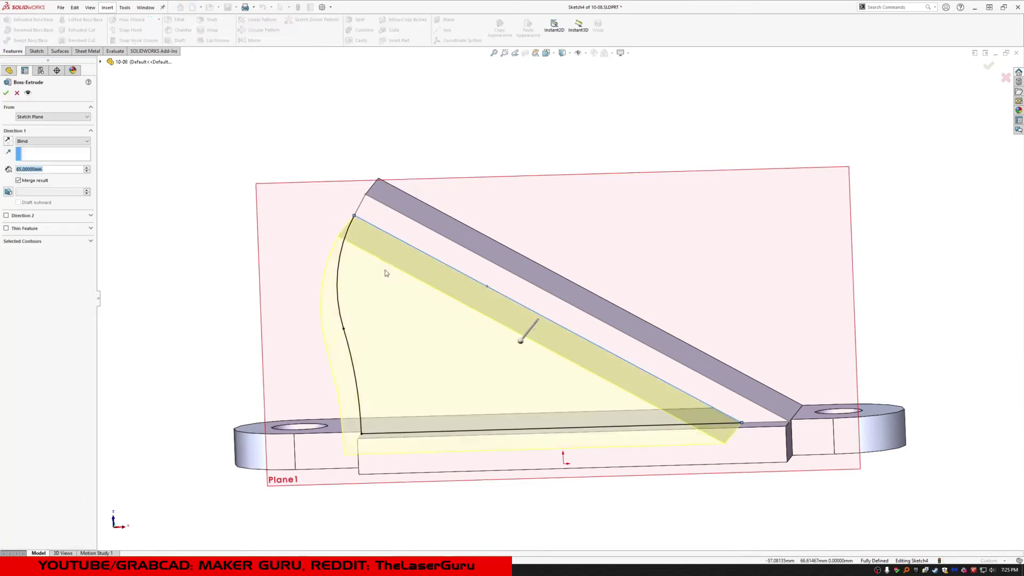
middle_click_drag(393, 266, 492, 295)
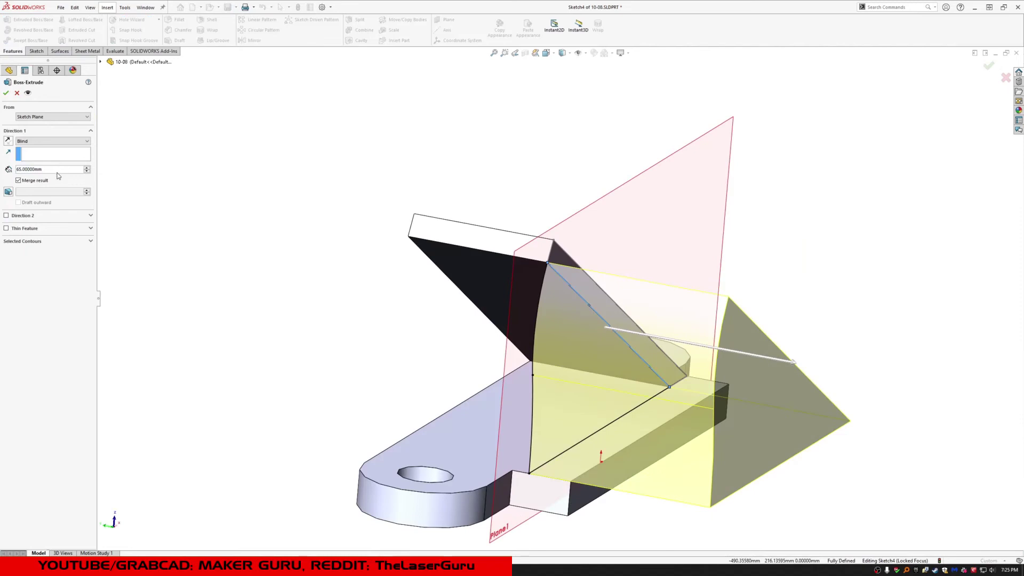
type("8")
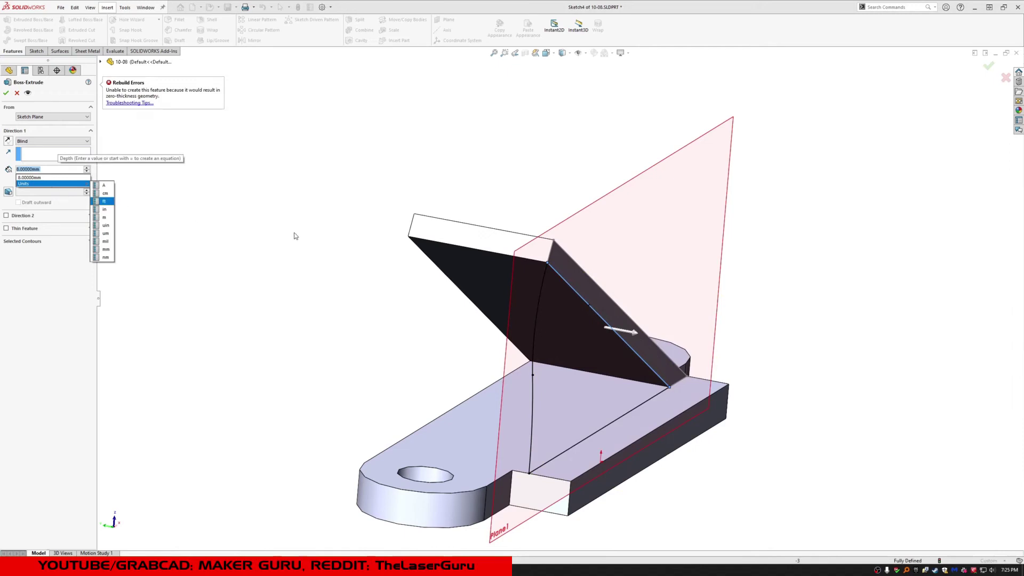
scroll(552, 287, "down", 10)
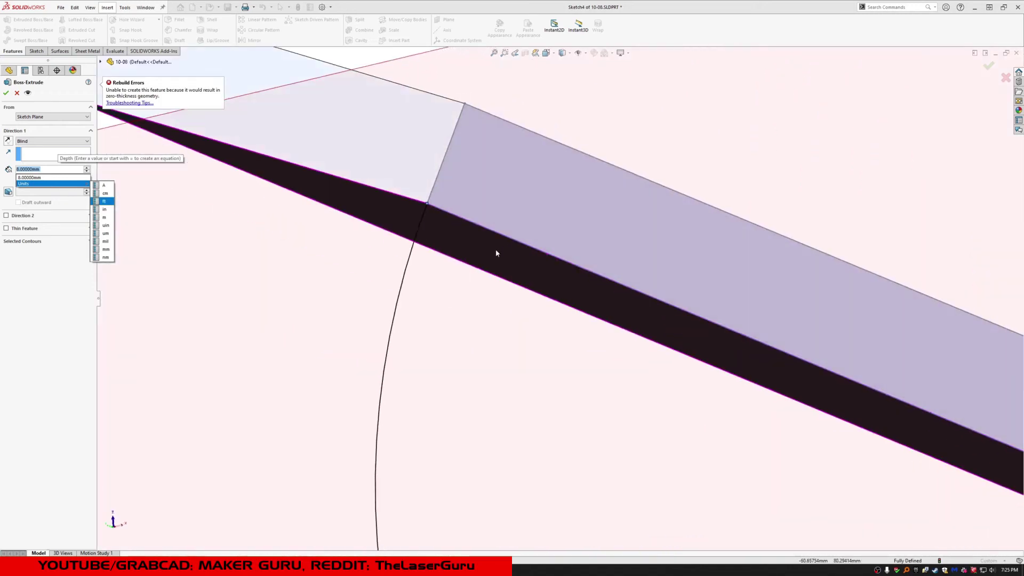
middle_click_drag(496, 254, 450, 221)
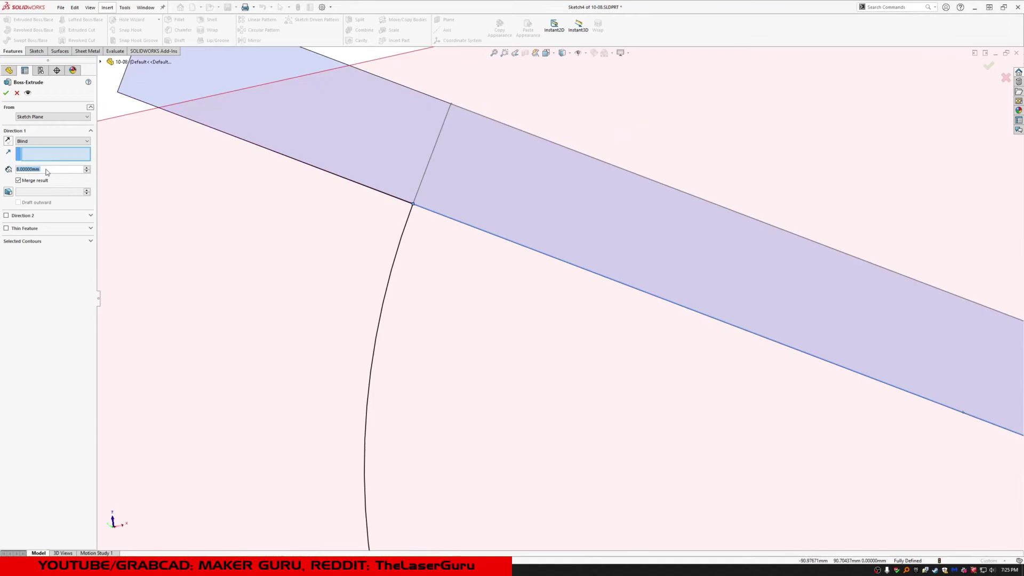
left_click(8, 141)
scroll(497, 194, "up", 3)
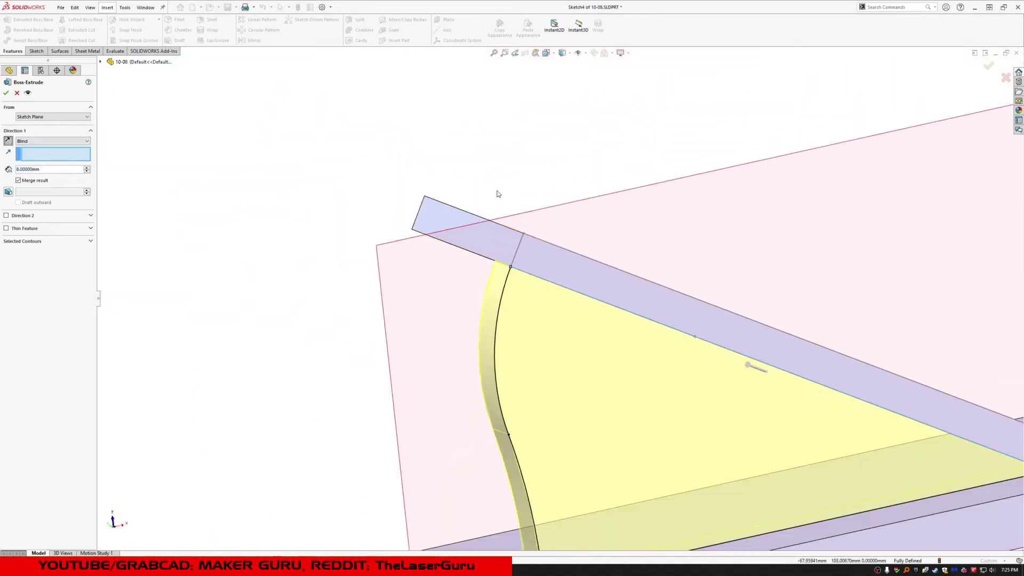
left_click(6, 94)
scroll(583, 302, "up", 3)
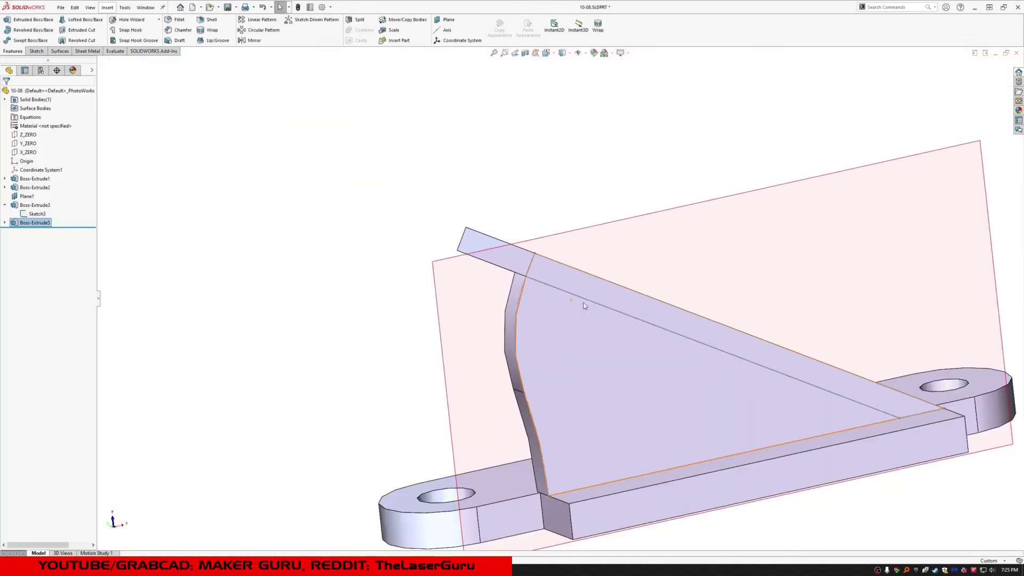
Step: Extrude the same web sketch 8 mm inward, starting from the link bar's opposite long side face, with the direction reversed
middle_click_drag(583, 302, 687, 351)
scroll(698, 354, "up", 3)
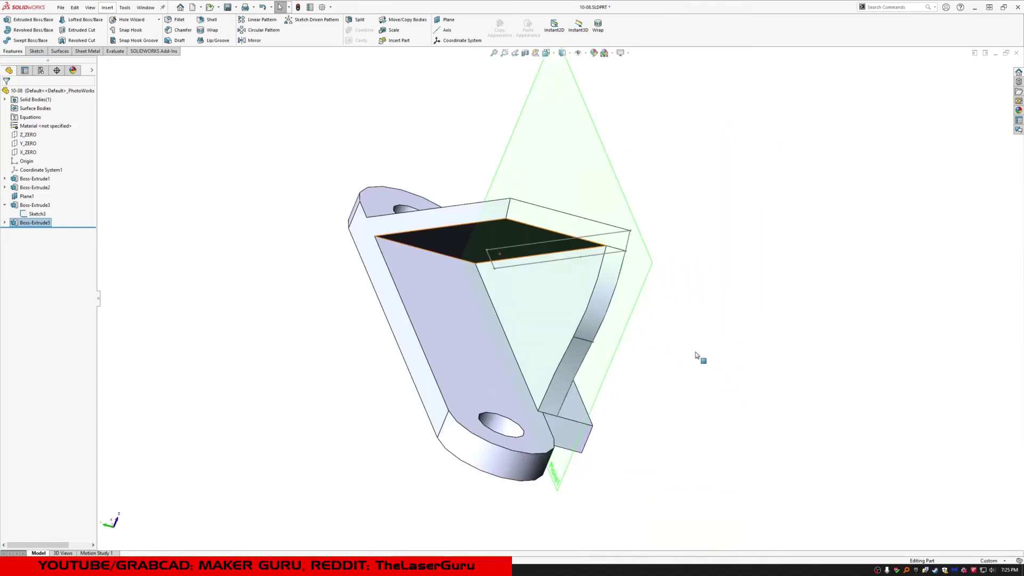
left_click(456, 216)
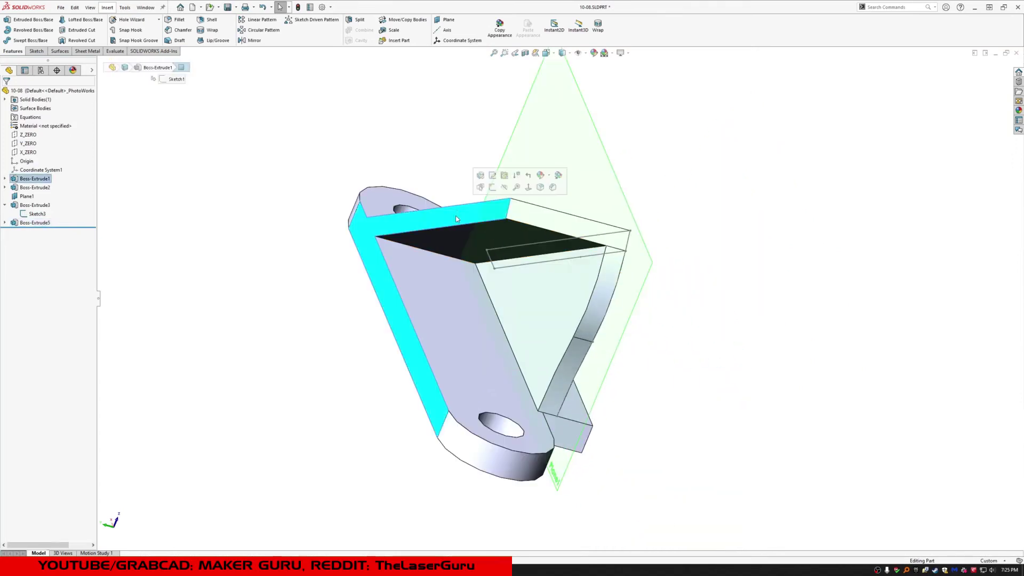
left_click(5, 223)
left_click(39, 232)
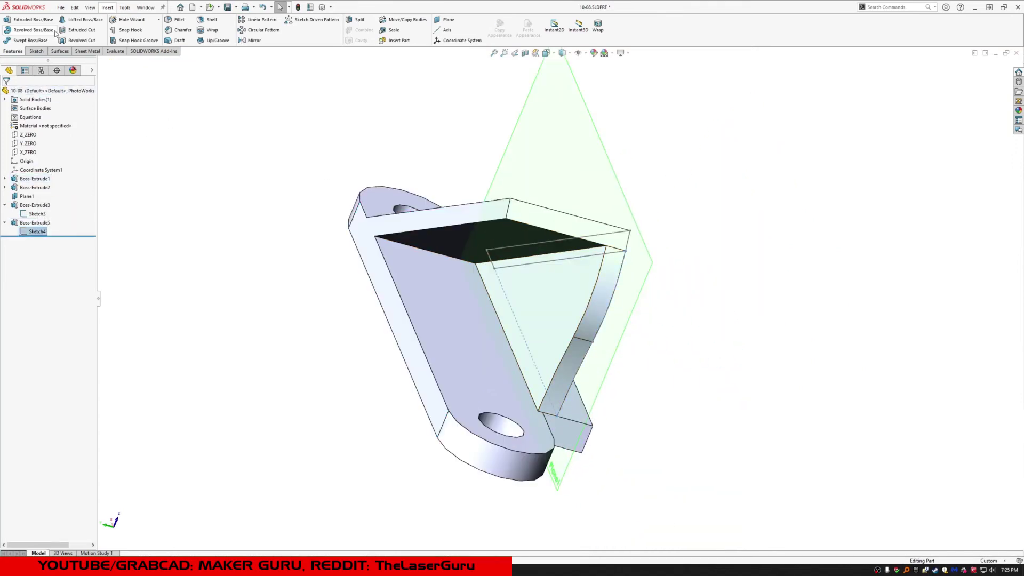
left_click(26, 21)
left_click(48, 116)
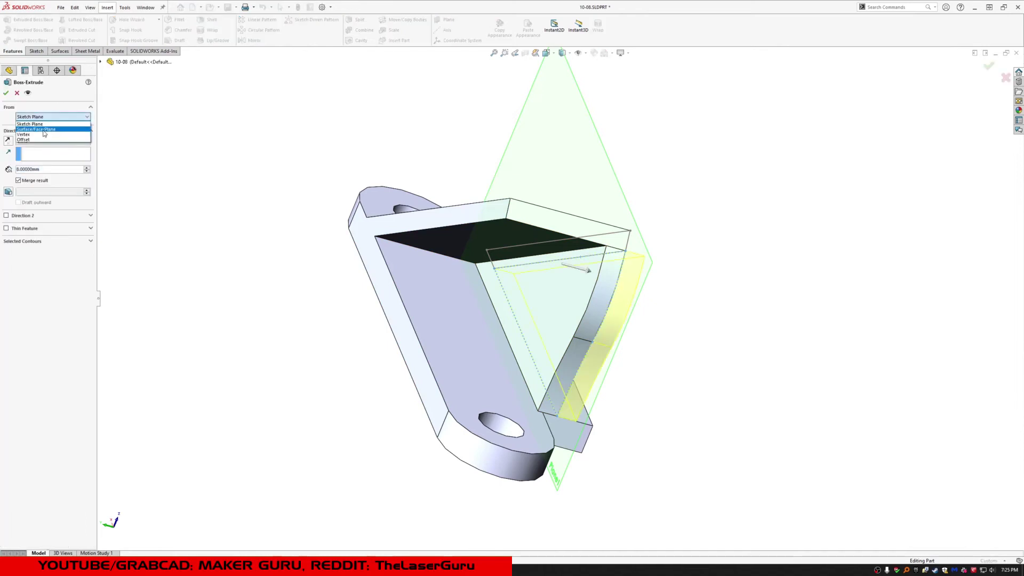
left_click(37, 131)
left_click(357, 224)
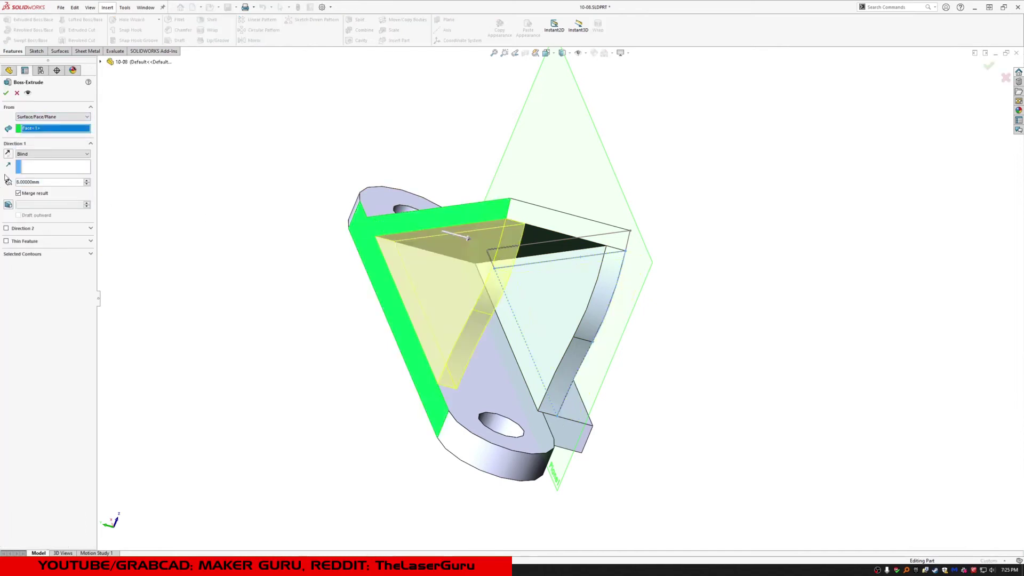
left_click(7, 156)
left_click(7, 94)
middle_click_drag(475, 322, 613, 323)
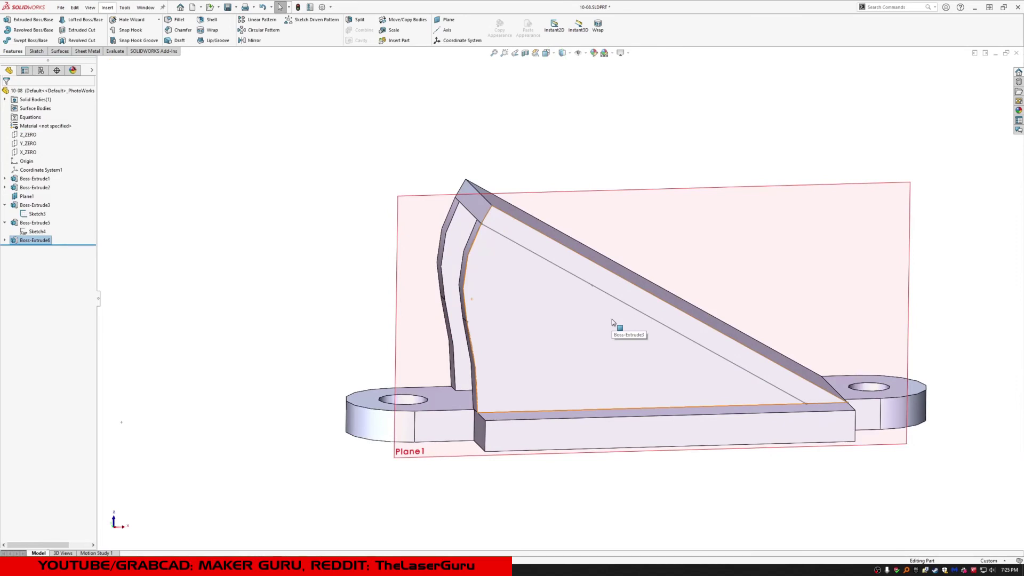
middle_click_drag(609, 318, 633, 423)
left_click(509, 338)
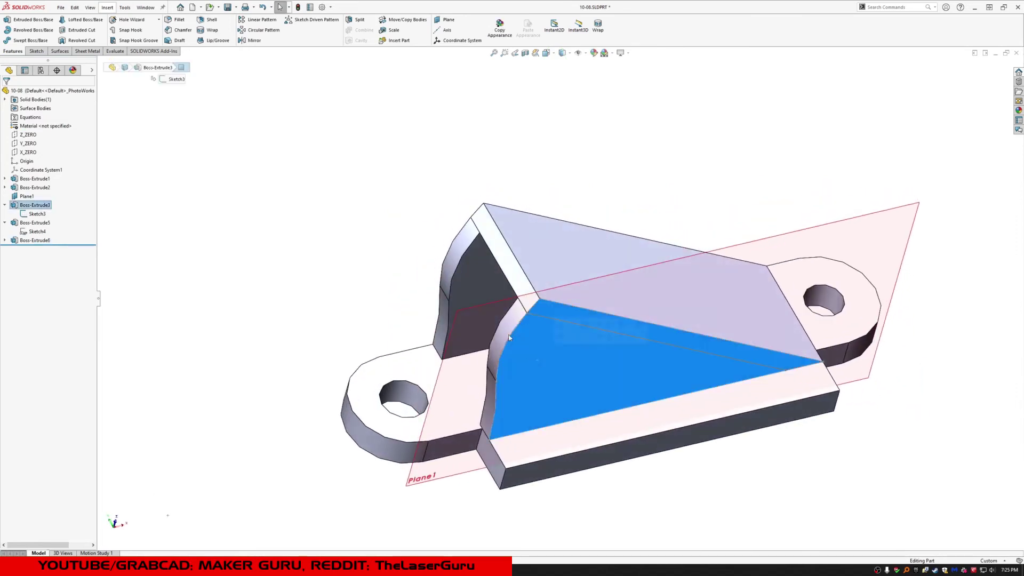
middle_click_drag(509, 337, 465, 275)
left_click(569, 402, "ctrl")
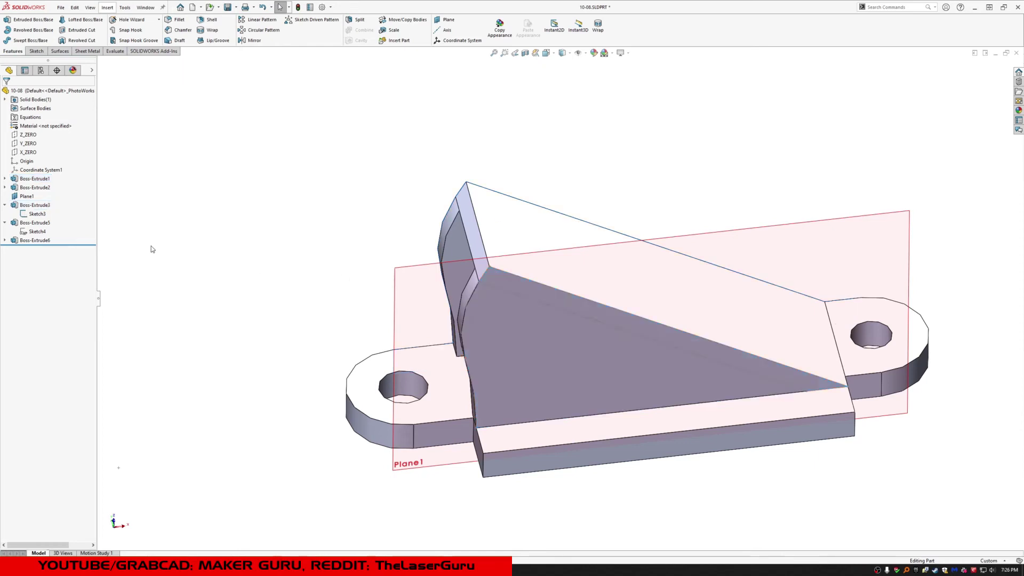
Step: Edit the sloping plate's sketch and delete the upper R50 construction arc together with its dependent references
left_click(33, 214)
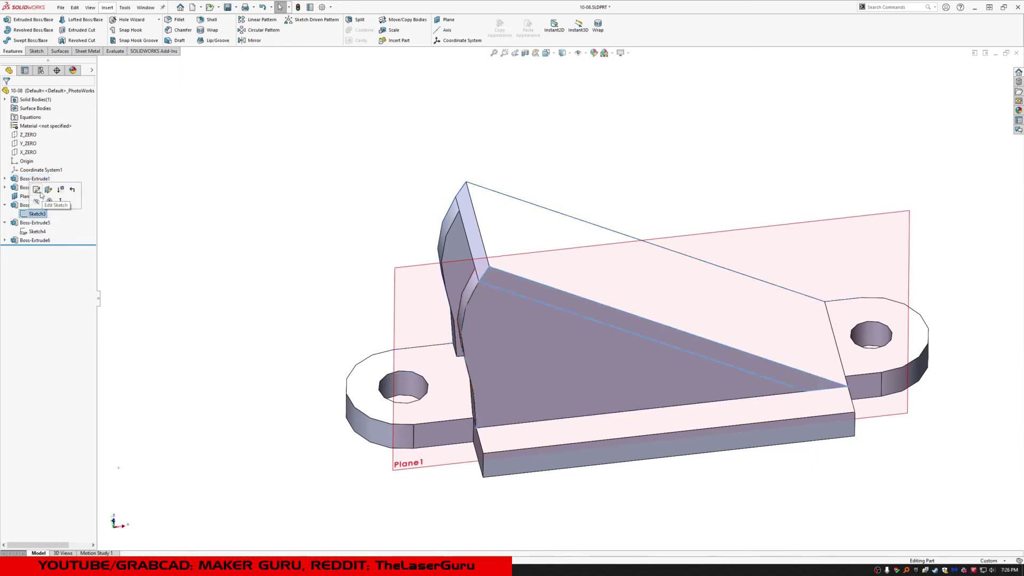
left_click(37, 189)
scroll(520, 334, "down", 3)
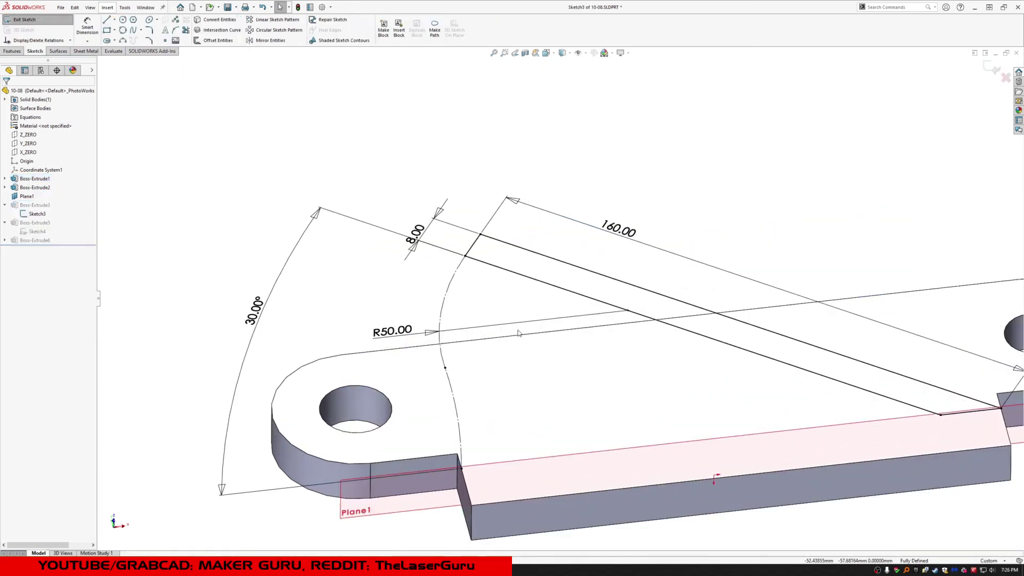
left_click(444, 234)
key("Delete")
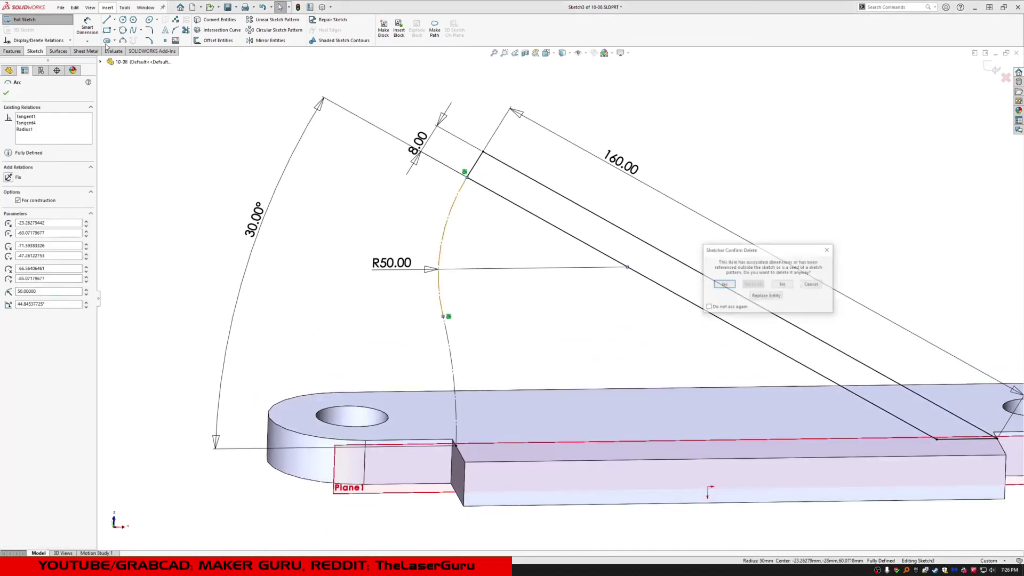
key("Return")
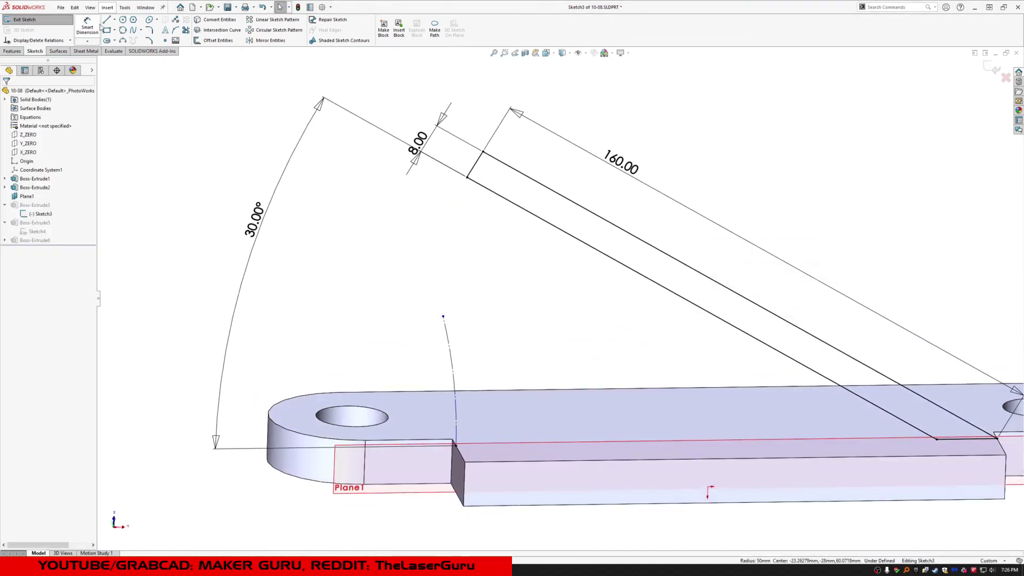
Step: Draw a free line down from the lower corner of the sloping plate's raised end
left_click(106, 20)
left_click(467, 178)
left_click(408, 226)
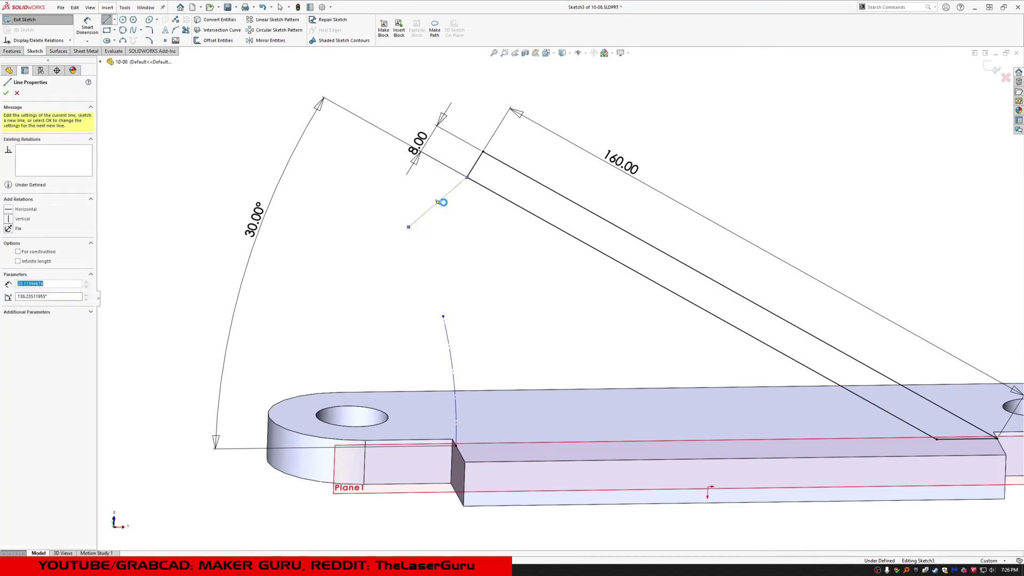
key("Escape")
Step: Make the new line parallel to the sloping plate's short end edge and convert it to construction geometry
left_click(471, 172)
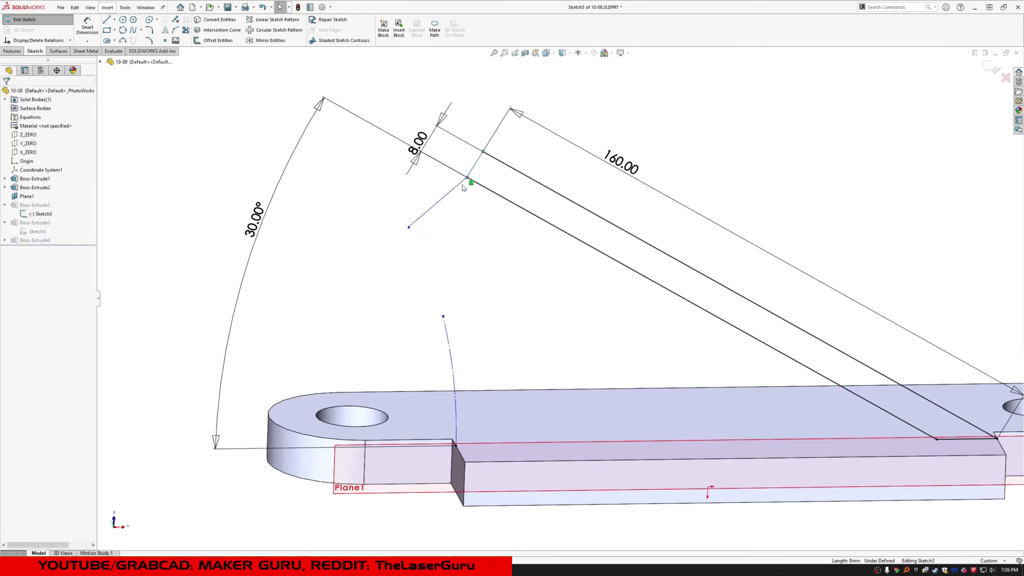
left_click(456, 186, "ctrl")
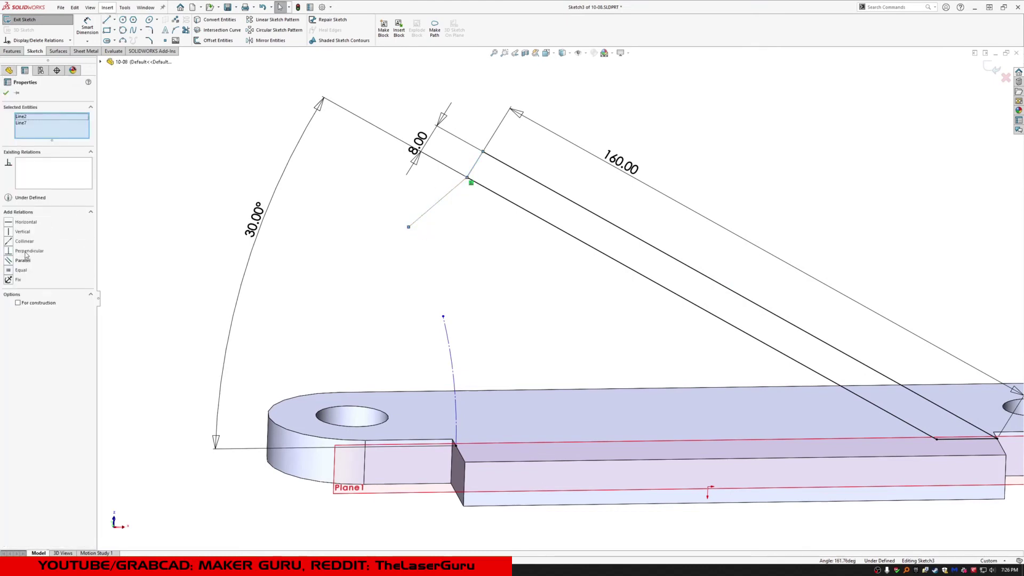
left_click(23, 261)
left_click(462, 230)
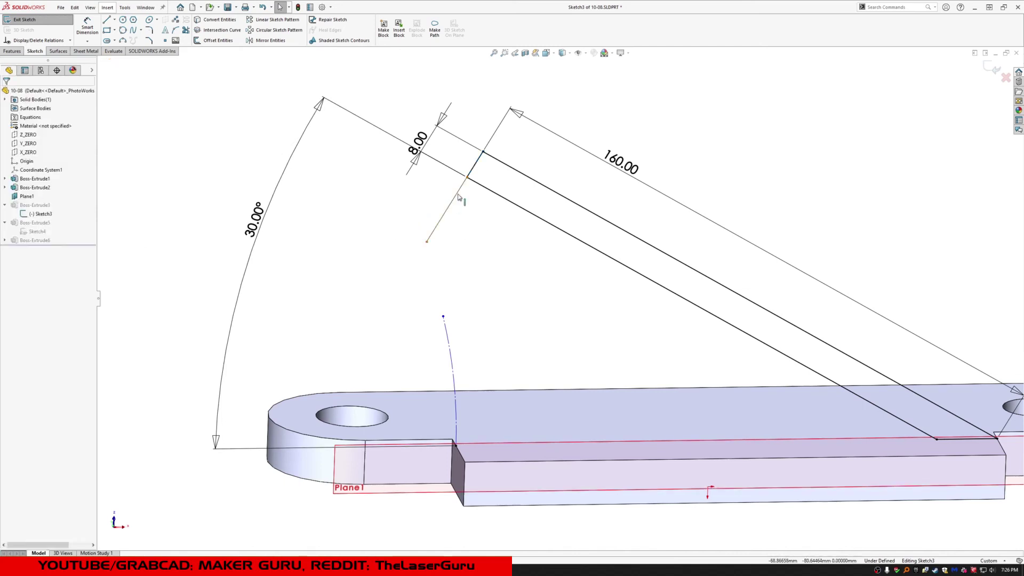
left_click(459, 197)
left_click(37, 220)
key("Escape")
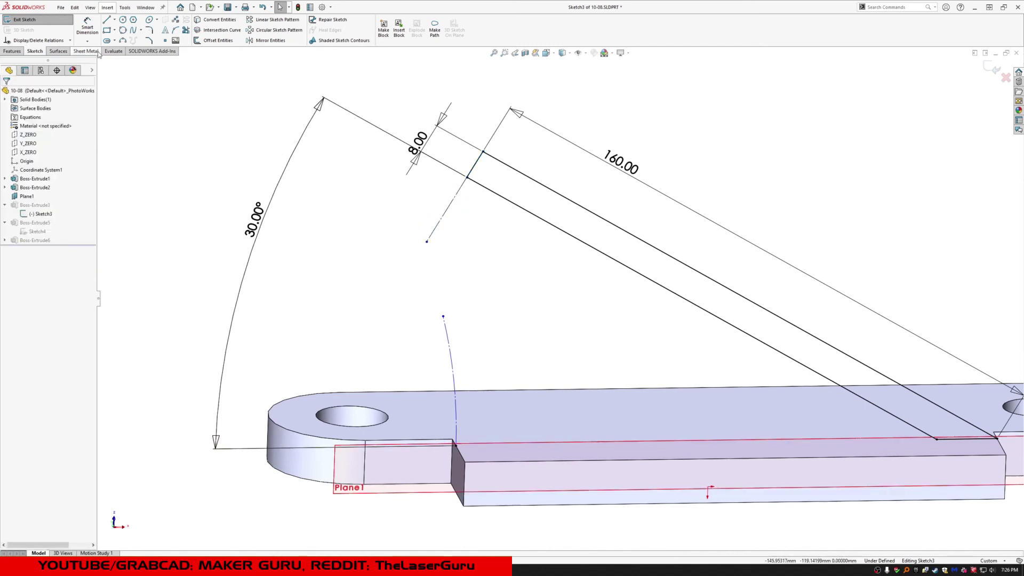
Step: Draw a three-point arc bulging outward from the lower construction arc's top end to the construction line's free end
left_click(123, 42)
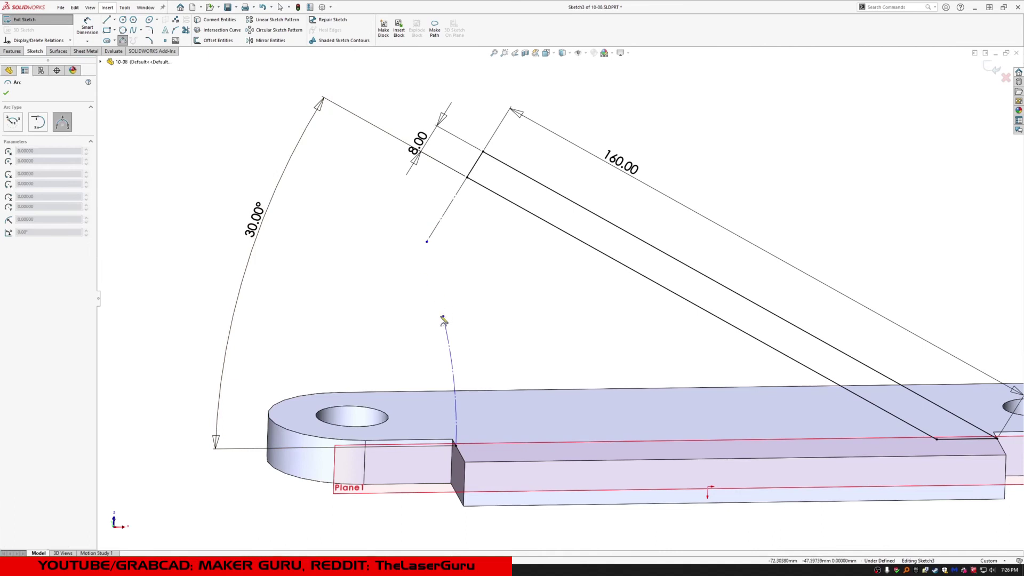
left_click(443, 317)
left_click(427, 242)
left_click(422, 278)
key("Escape")
Step: Make the new arc tangent to both the construction line and the lower arc, and convert it to construction geometry
left_click_drag(440, 245, 424, 236)
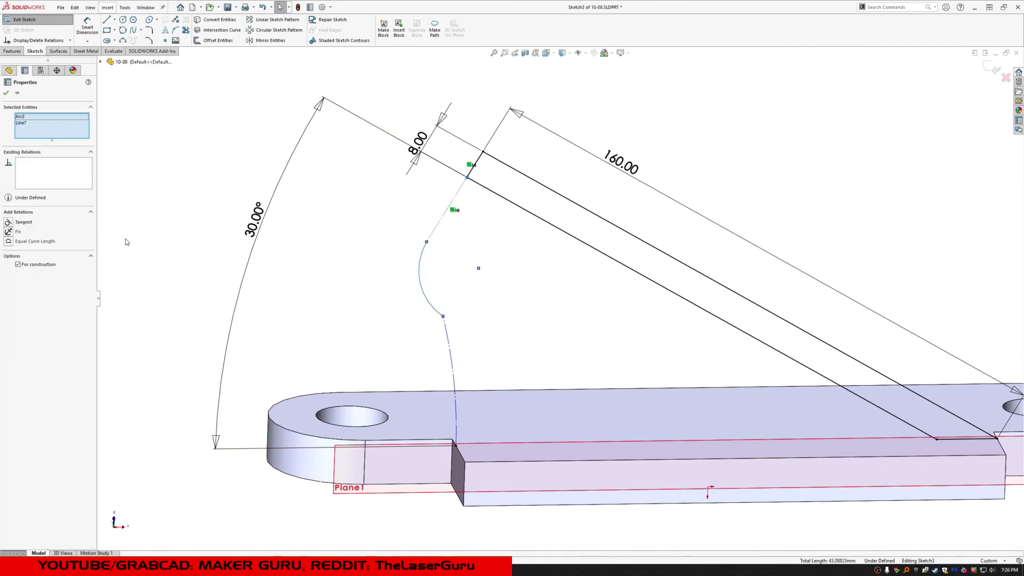
left_click(22, 223)
left_click(447, 326)
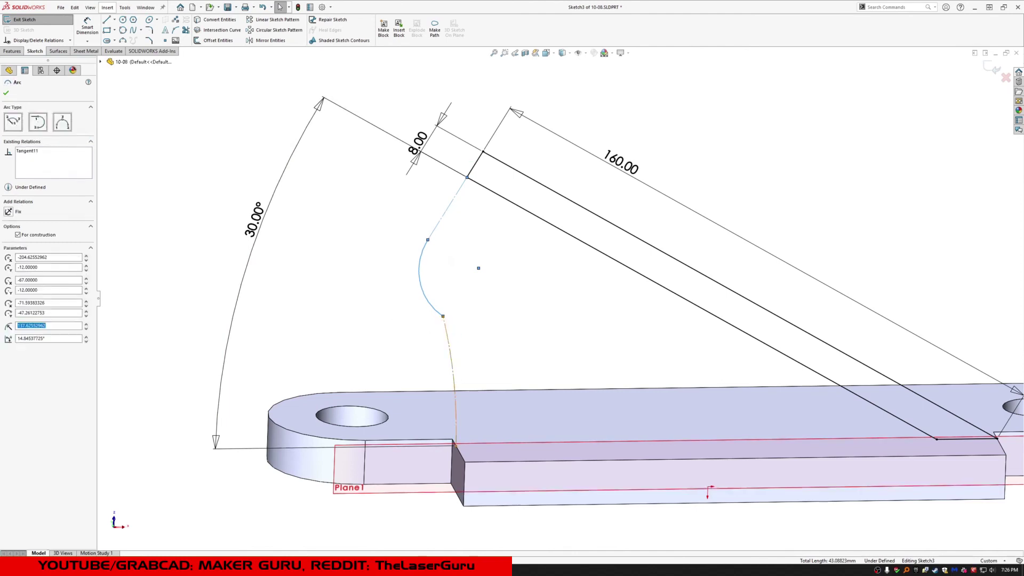
left_click(419, 278, "ctrl")
left_click(24, 232)
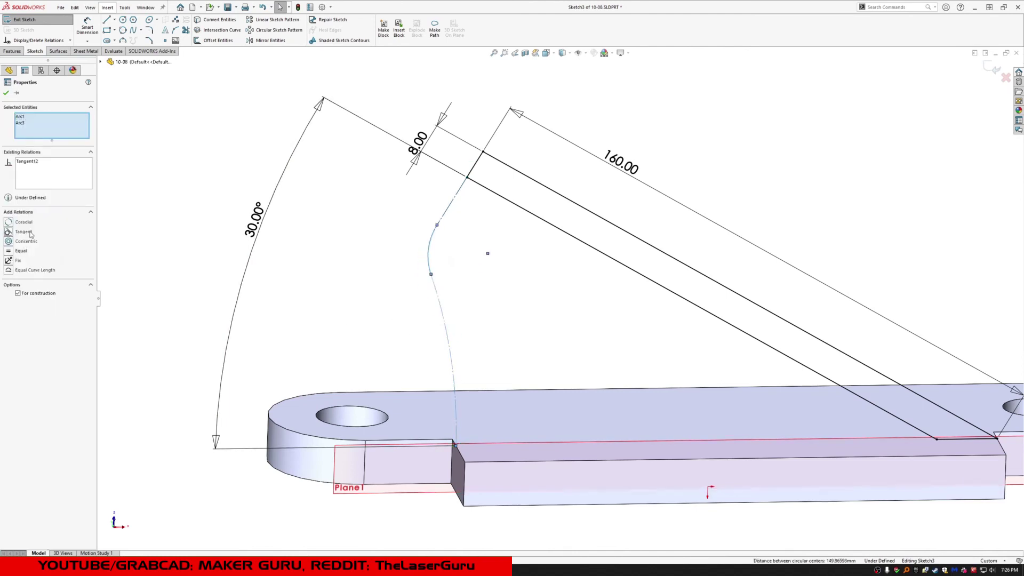
left_click(544, 299)
left_click(430, 269)
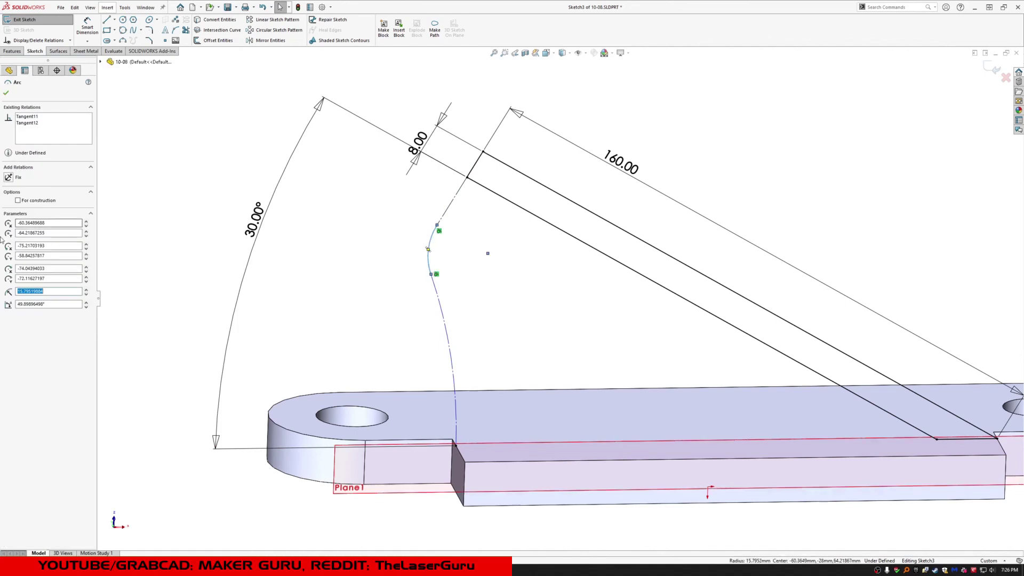
left_click(437, 261)
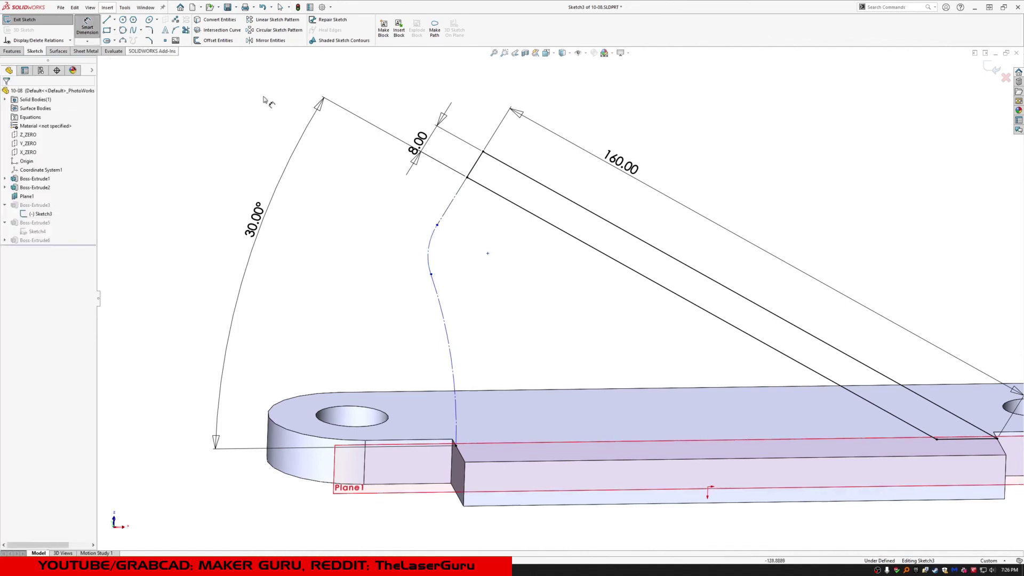
Step: Try to dimension the upper construction arc's radius as 50 mm
left_click(430, 264)
left_click(408, 232)
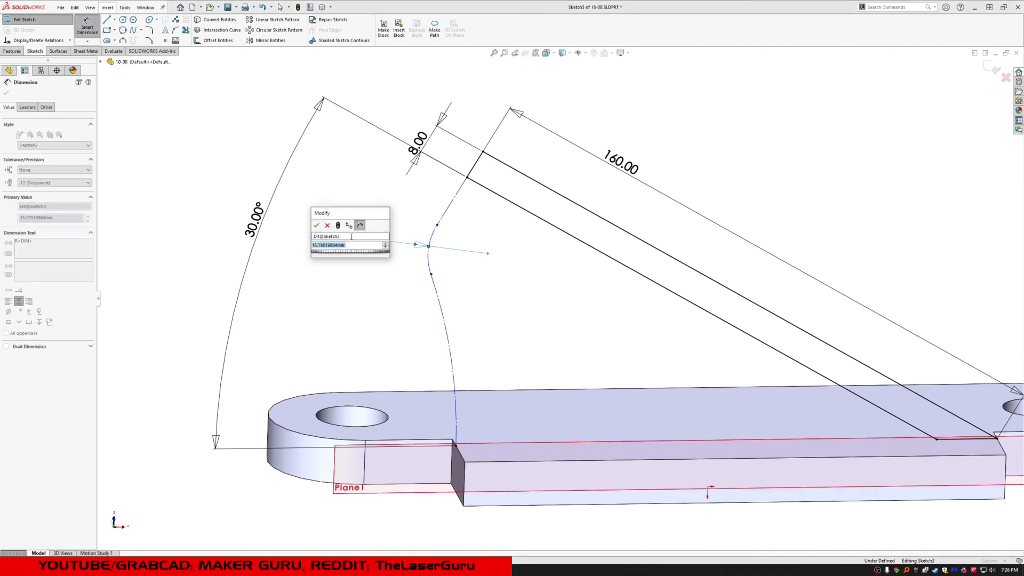
type("50")
key("Return")
scroll(485, 282, "up", 1)
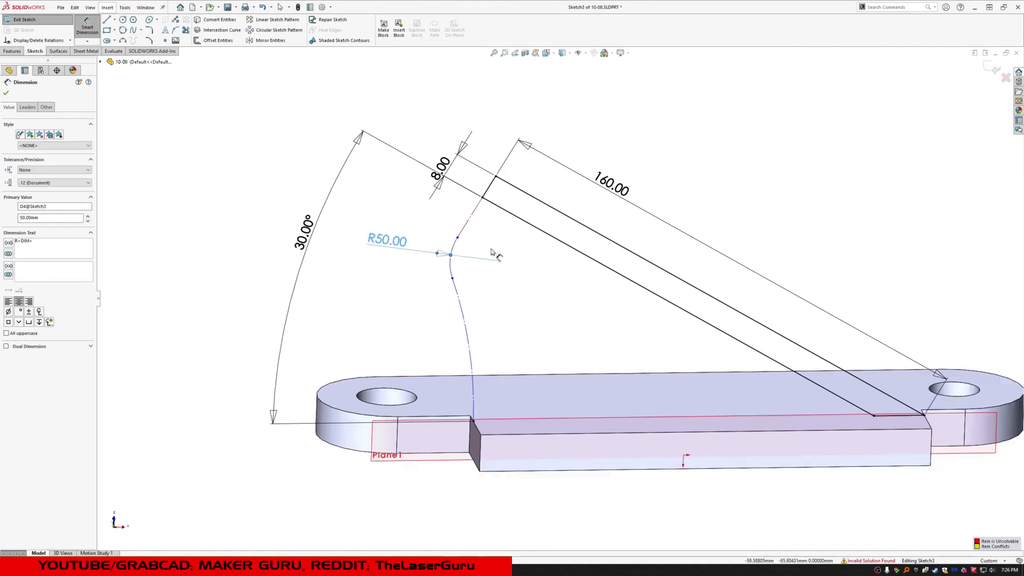
key("Escape")
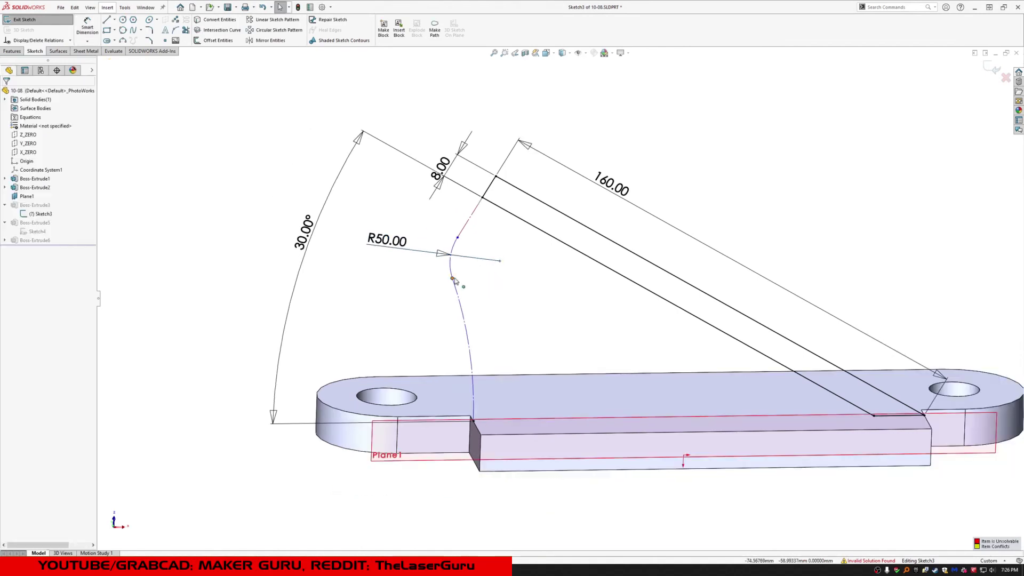
Step: Try moving the point shared by the two arcs, undo that move, and delete the R50 dimension
mouse_move(453, 278)
left_mouse_down()
mouse_move(460, 313)
mouse_move(445, 323)
left_mouse_up()
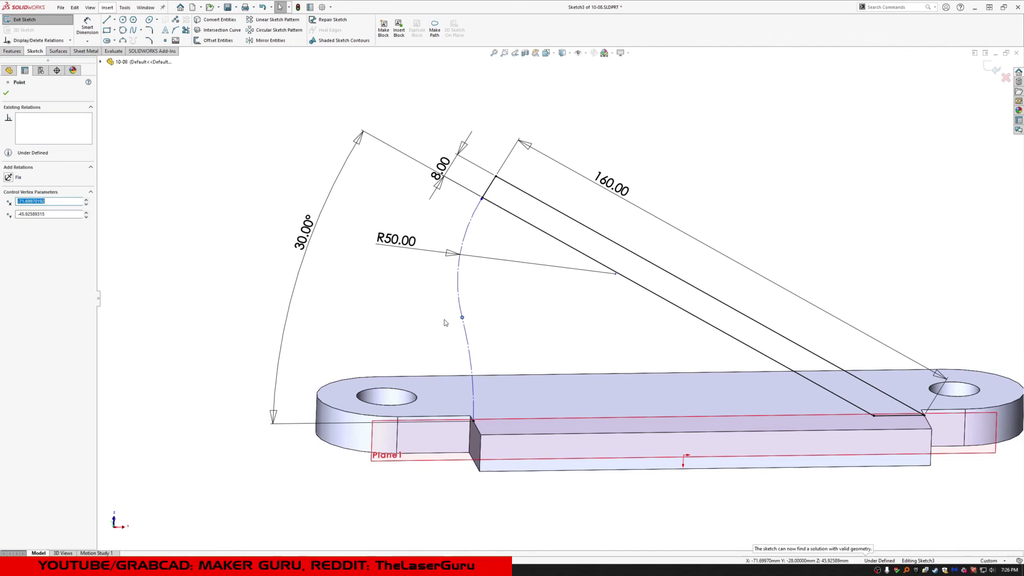
key("ctrl+z")
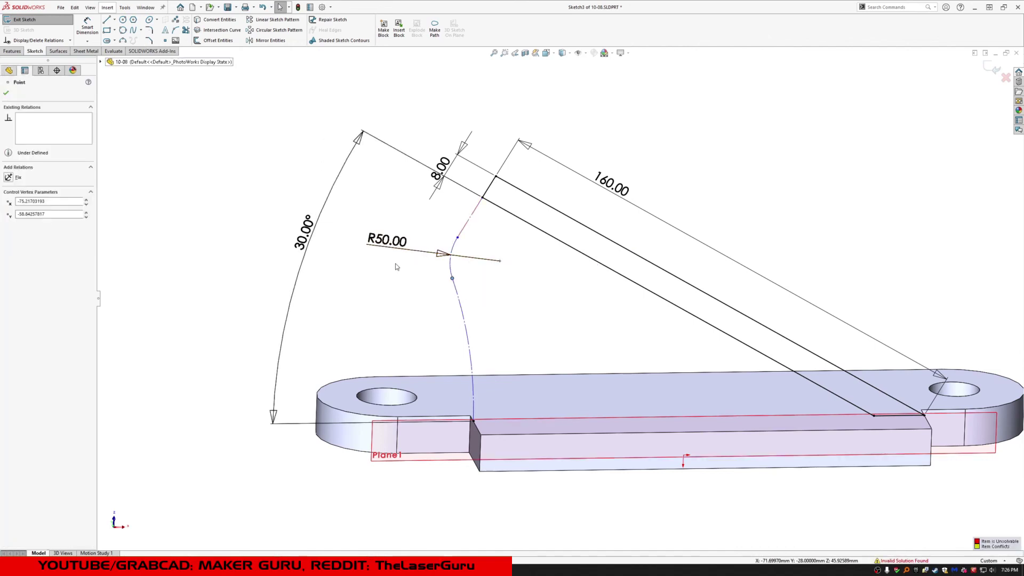
left_click(400, 244)
key("Delete")
Step: Dimension the upper arc's top end 12 mm from the sloping plate's upper edge
left_click(87, 25)
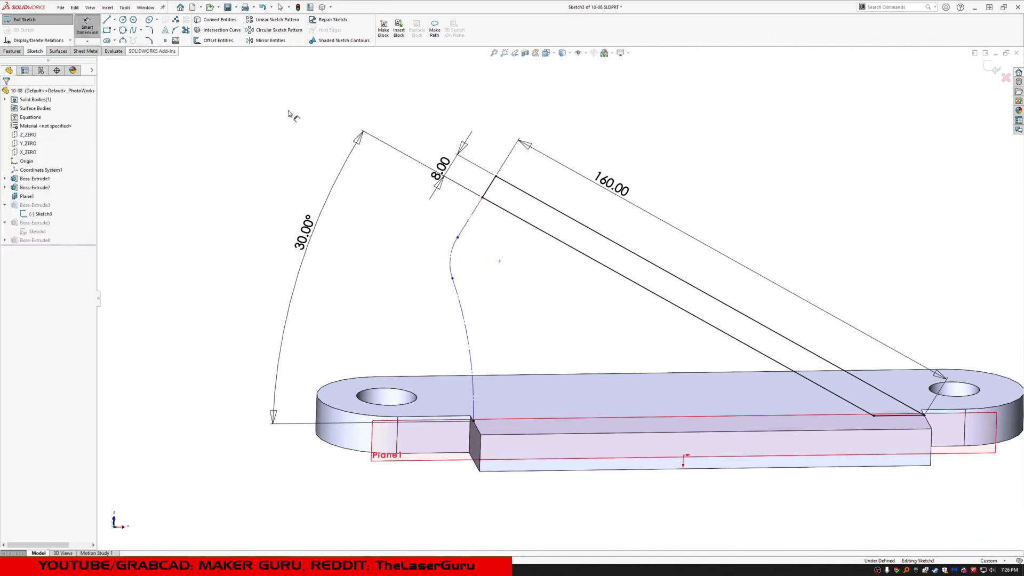
left_click(457, 238)
left_click(529, 195)
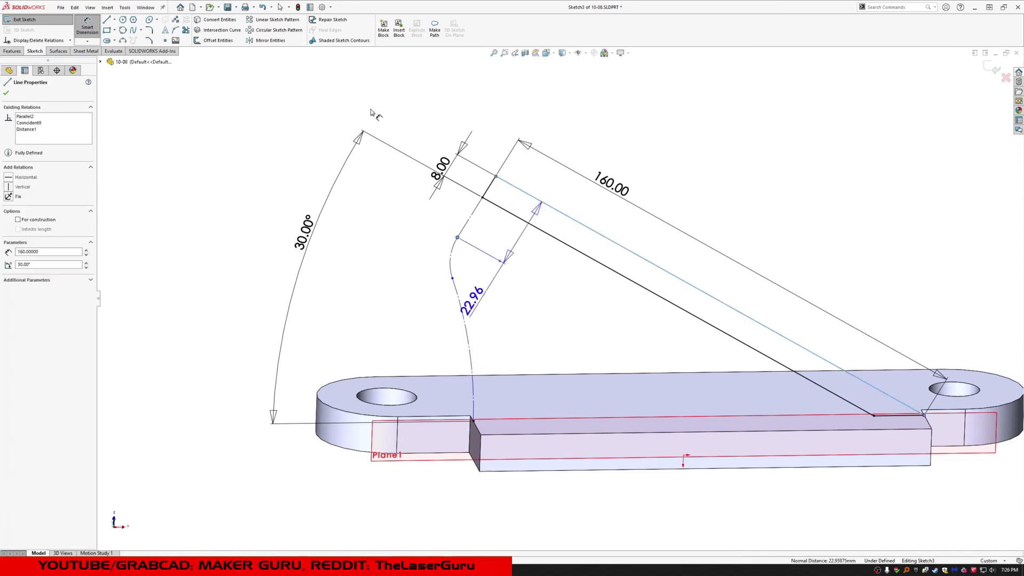
left_click(372, 114)
type("12")
key("Return")
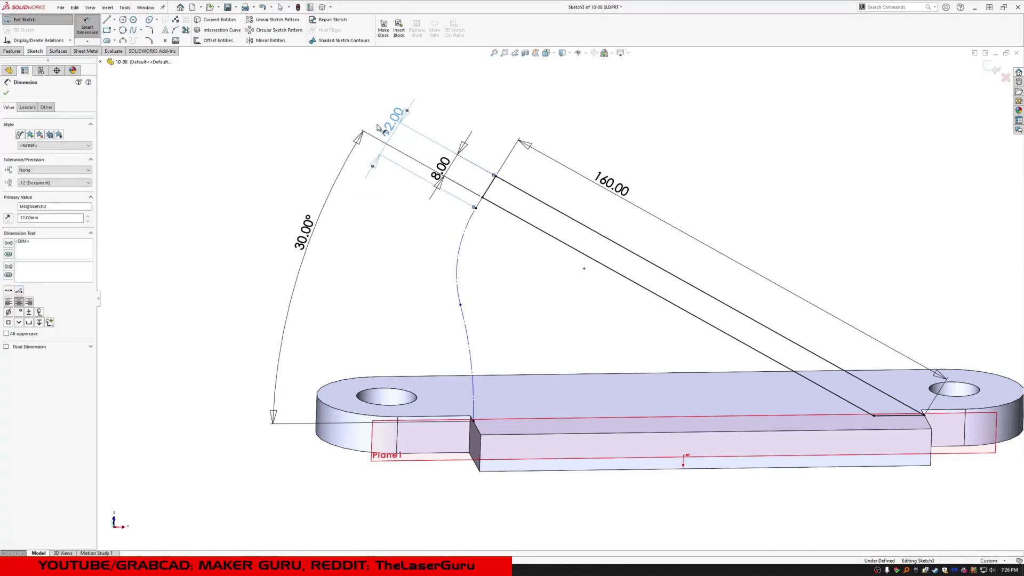
key("Escape")
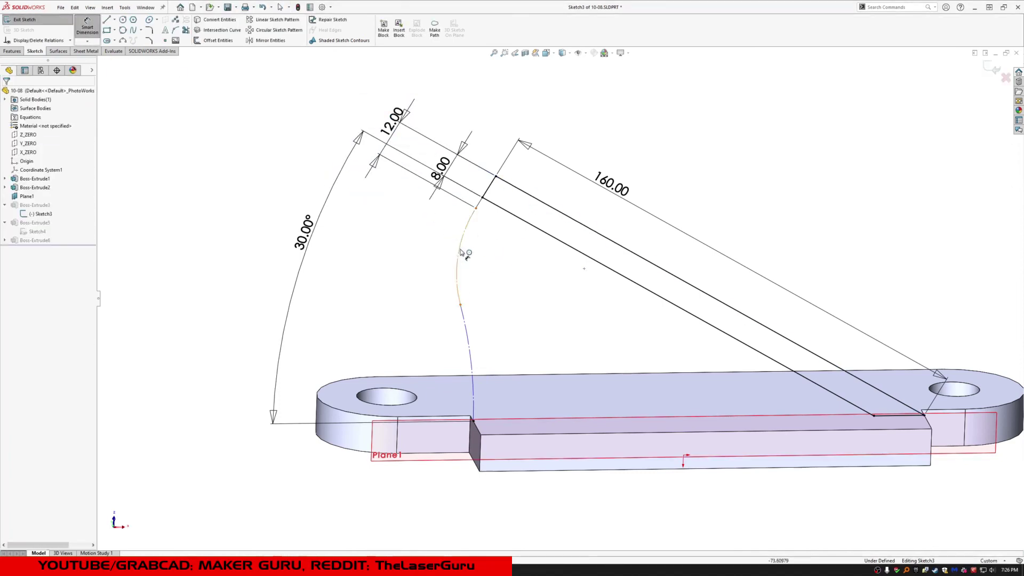
Step: Dimension the upper construction arc's radius as 50 mm and exit the plate's sketch, continuing the rebuild despite the error
left_click(462, 251)
left_click(398, 226)
type("50")
key("Return")
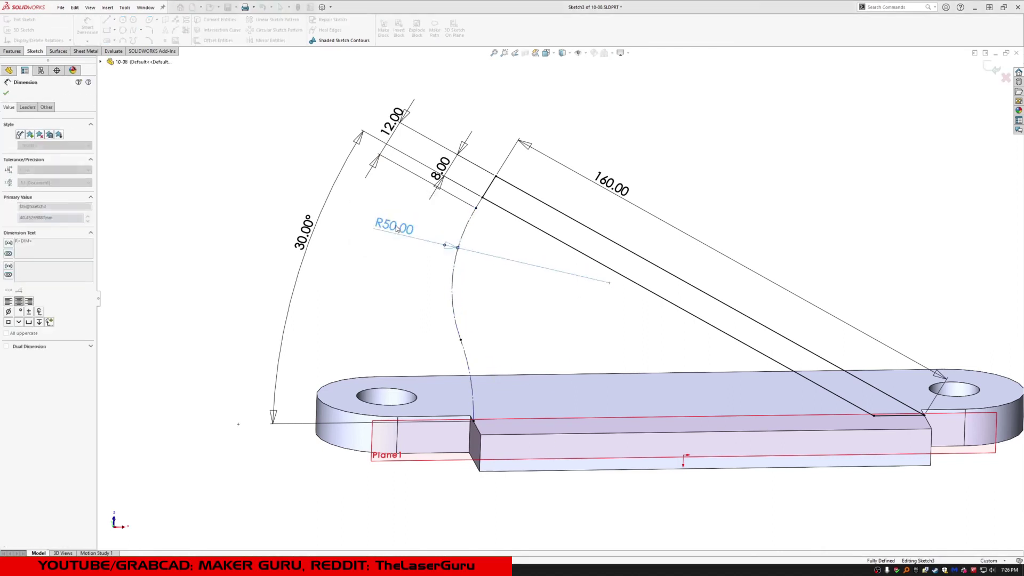
key("Escape")
left_click(33, 20)
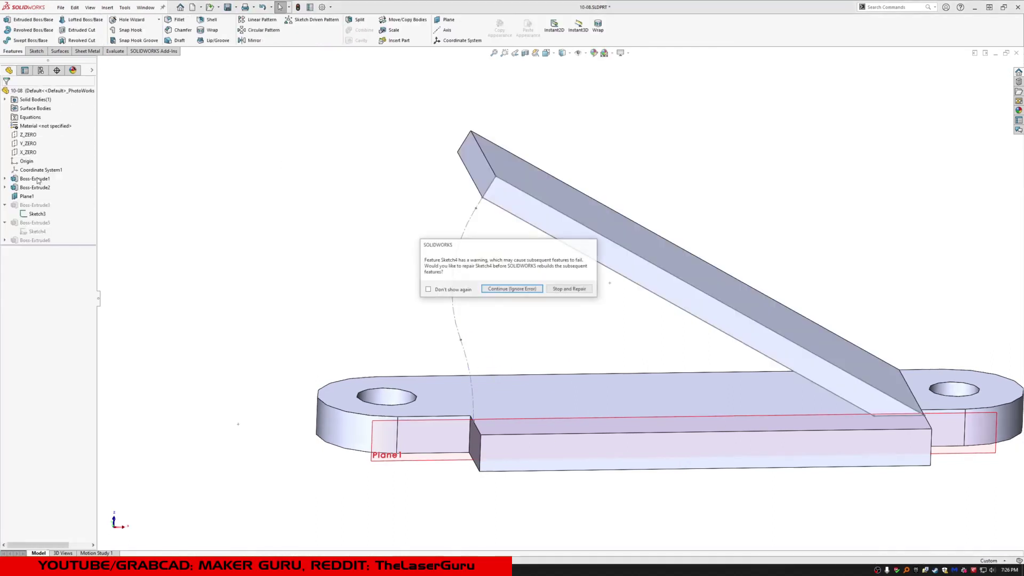
left_click(535, 291)
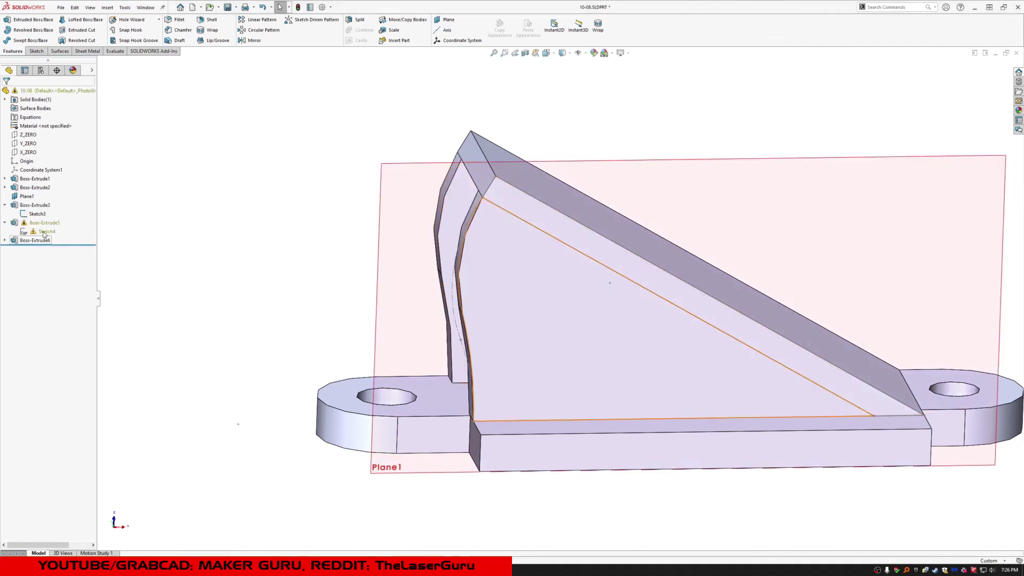
Step: Edit the side web's profile sketch and delete its outdated upper arc
left_click(44, 232)
left_click(50, 206)
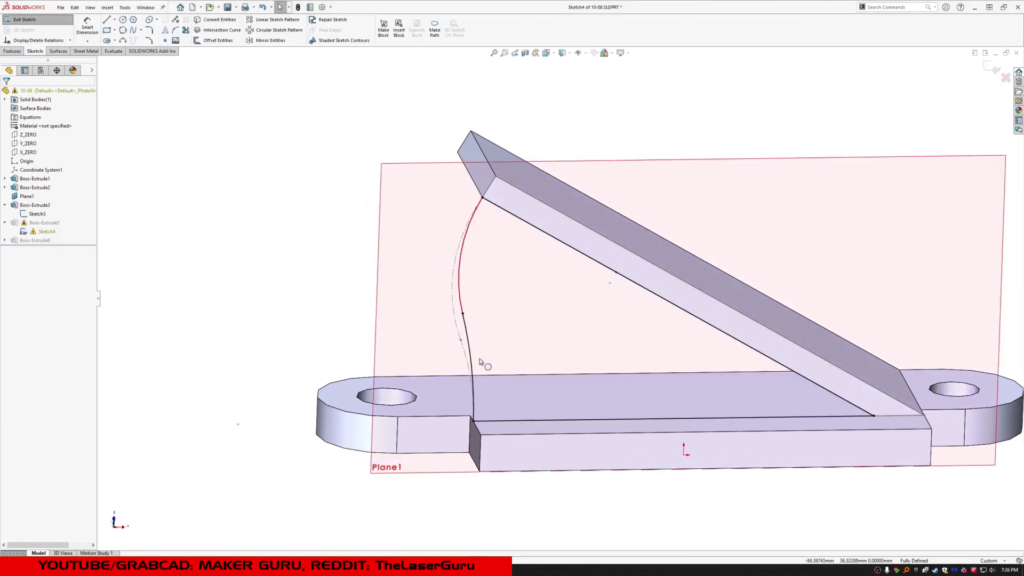
left_click(461, 304)
key("Delete")
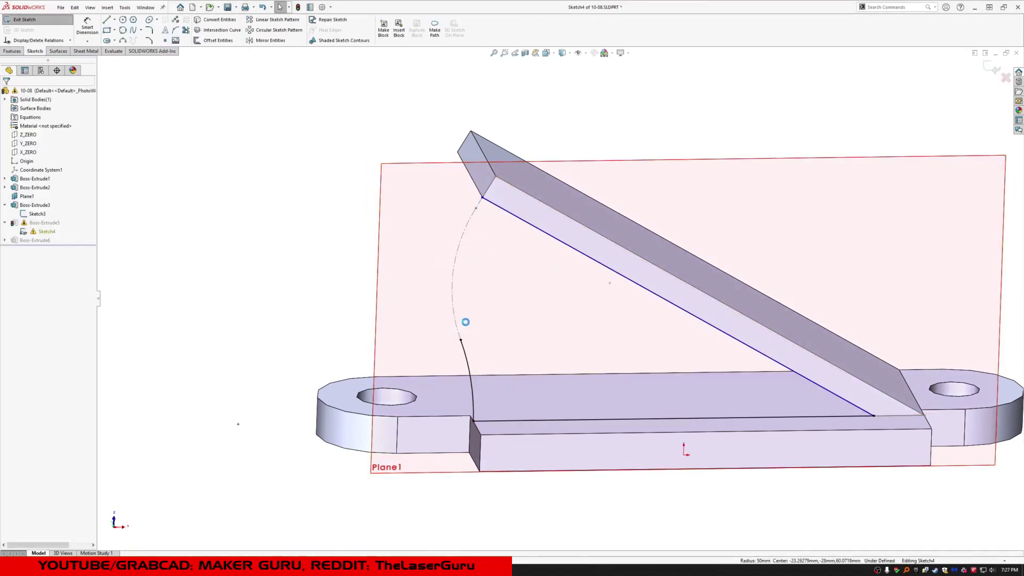
Step: Convert the new upper construction arc and the short line above it into web profile edges, and exit the sketch
left_click(464, 329)
left_click(459, 332)
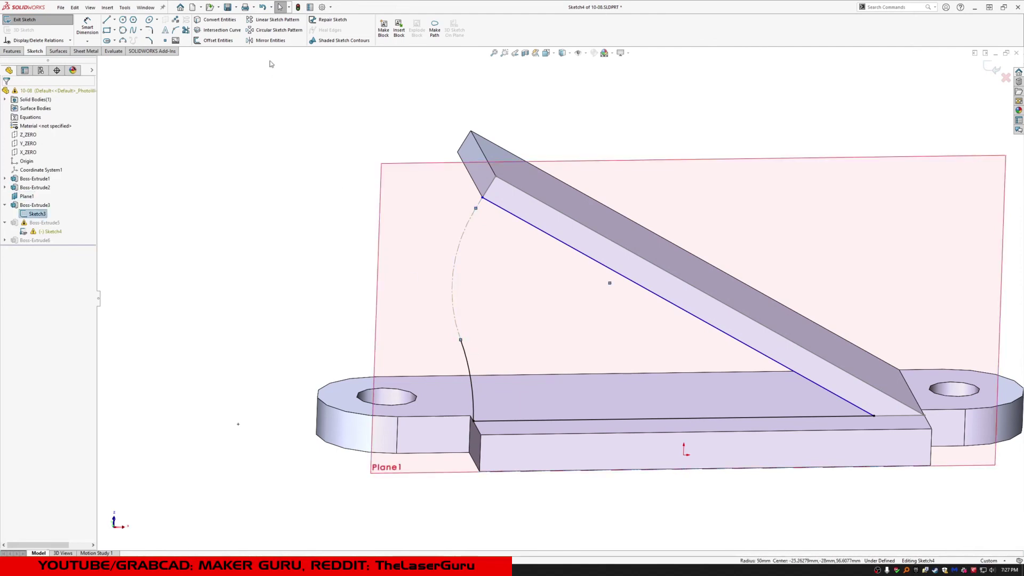
left_click(221, 20)
scroll(479, 195, "down", 3)
left_click(479, 205)
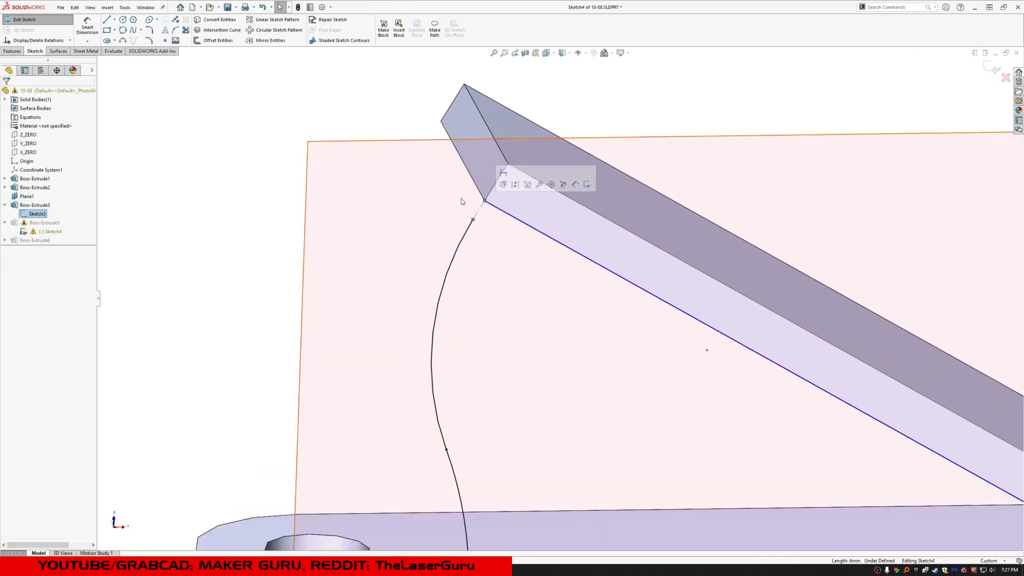
left_click(215, 21)
key("f")
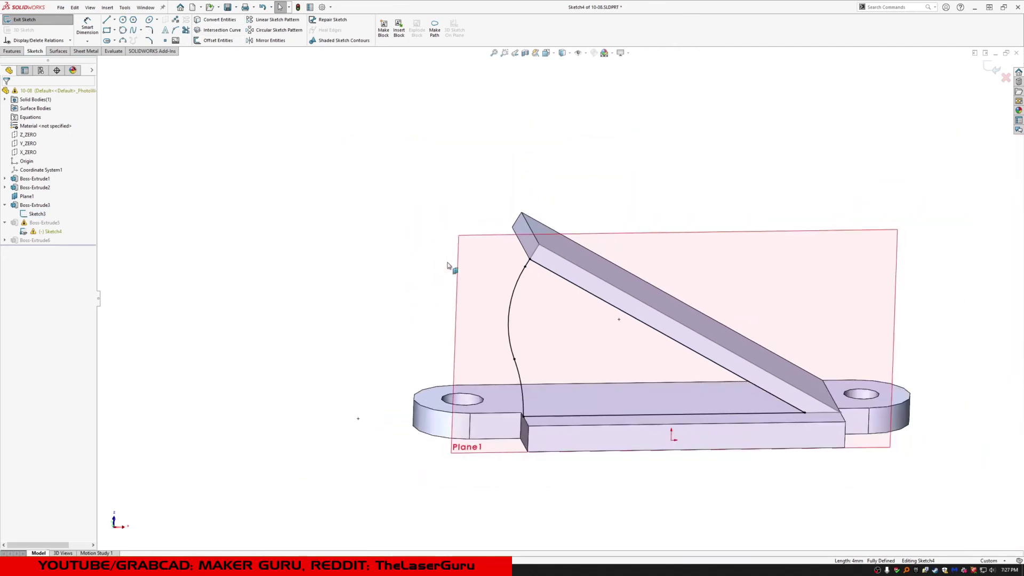
left_click(25, 19)
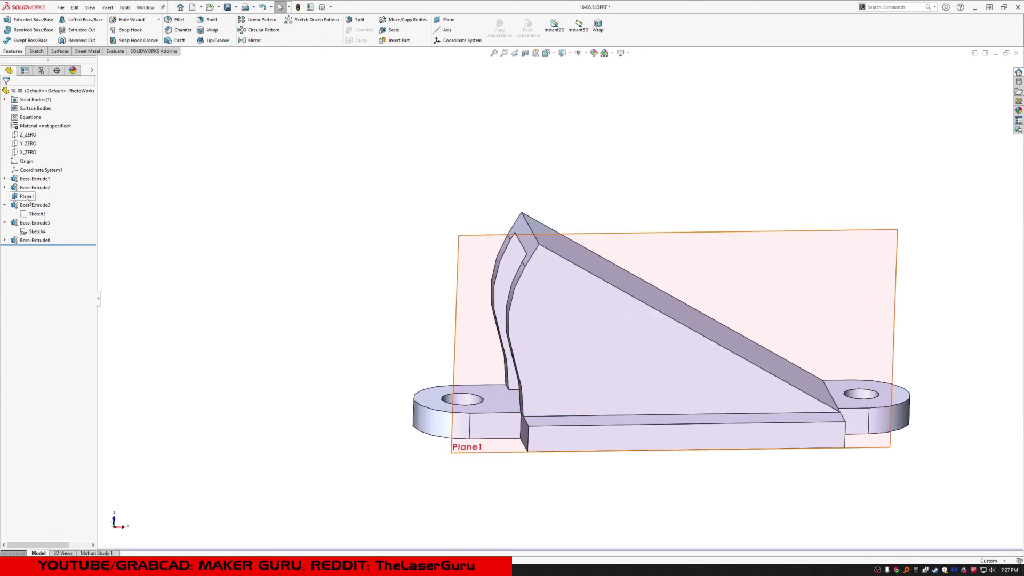
Step: Assign 1060 Alloy as the part's material
middle_click_drag(536, 286, 572, 312)
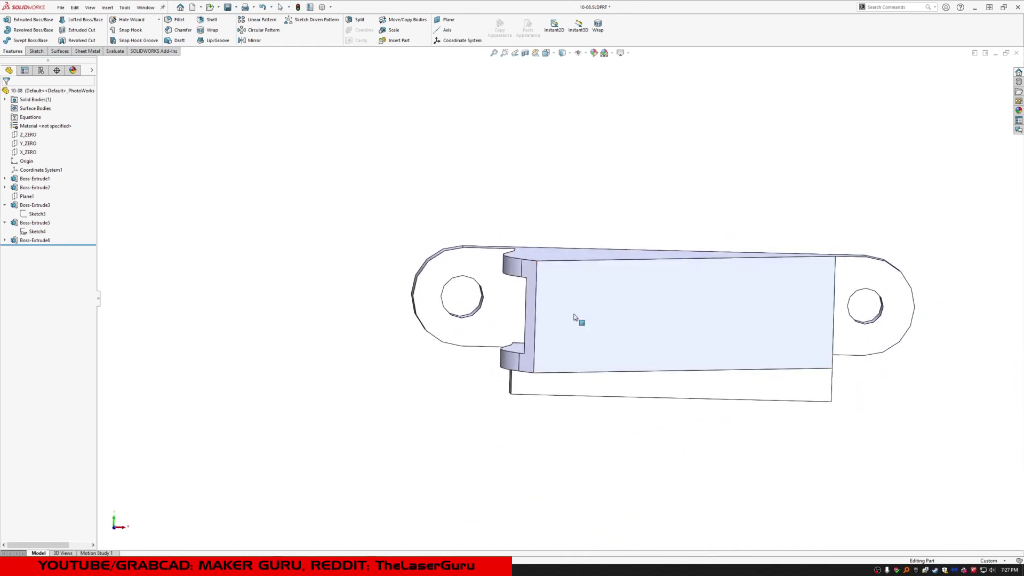
middle_click_drag(575, 317, 522, 295)
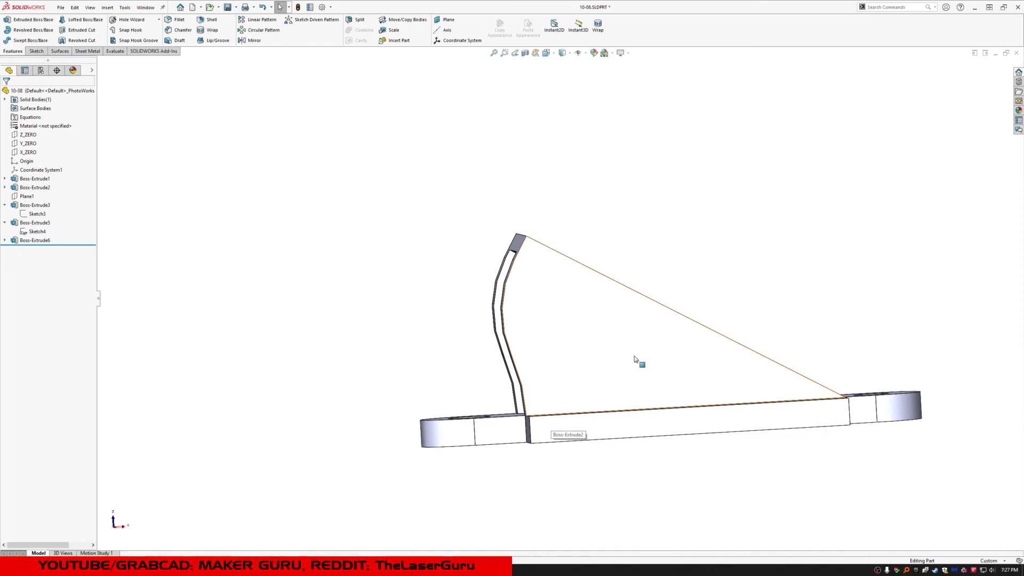
middle_click_drag(638, 359, 622, 446)
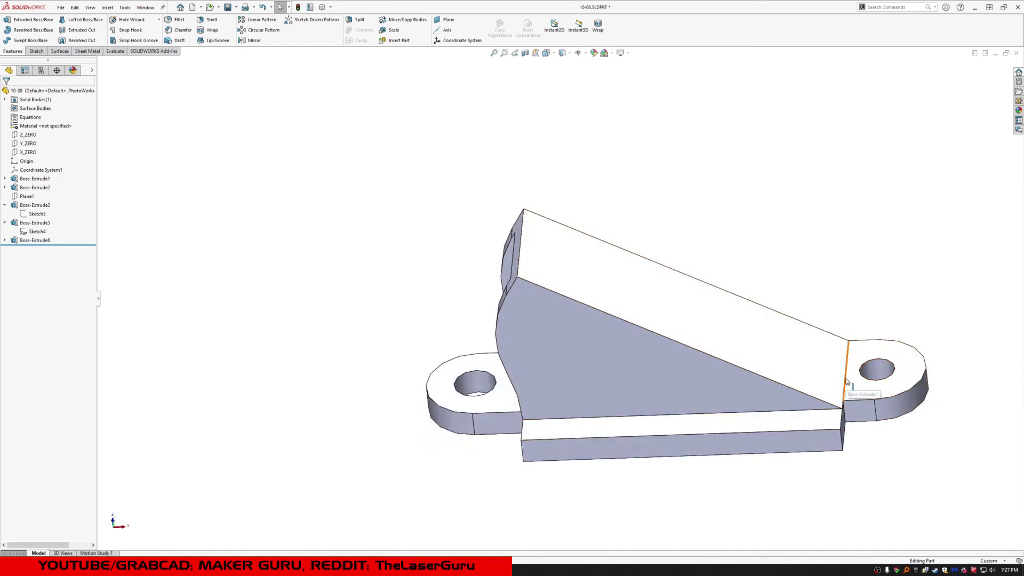
middle_click_drag(553, 382, 600, 402)
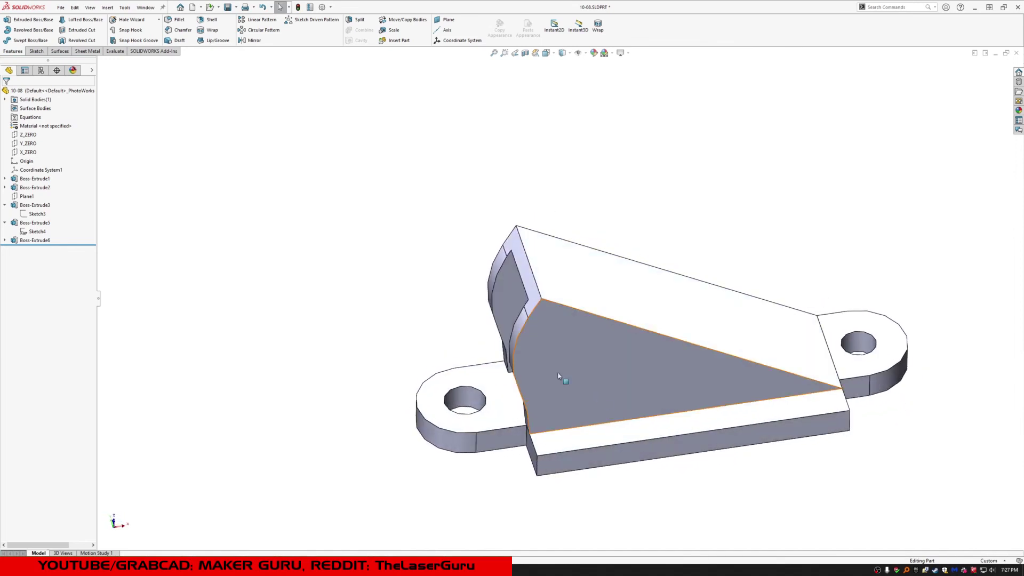
right_click(22, 126)
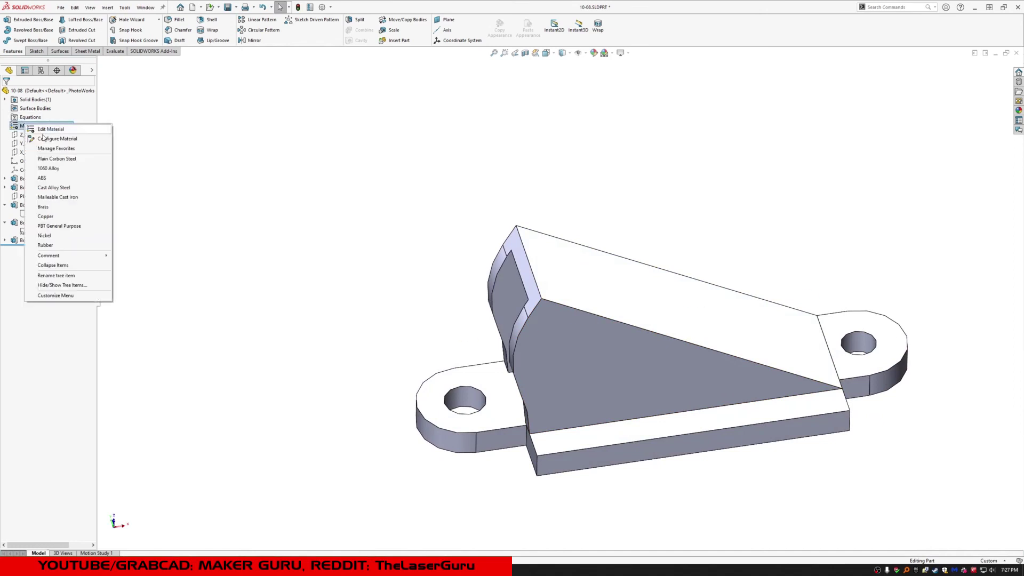
left_click(64, 169)
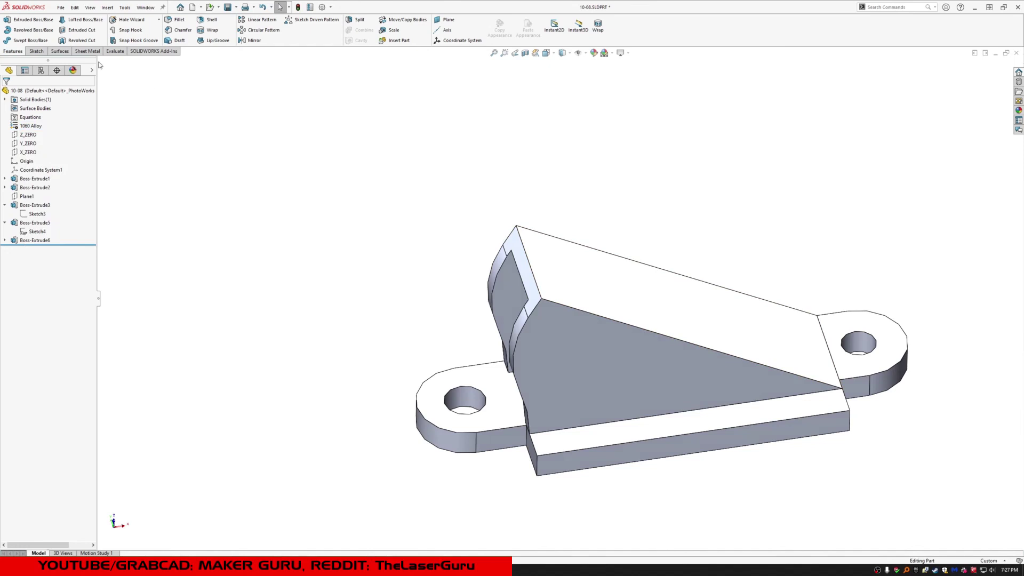
Step: Evaluate the part's mass properties and copy the mass, 768.01525 grams, into the MASS line of the Notepad note
left_click(114, 51)
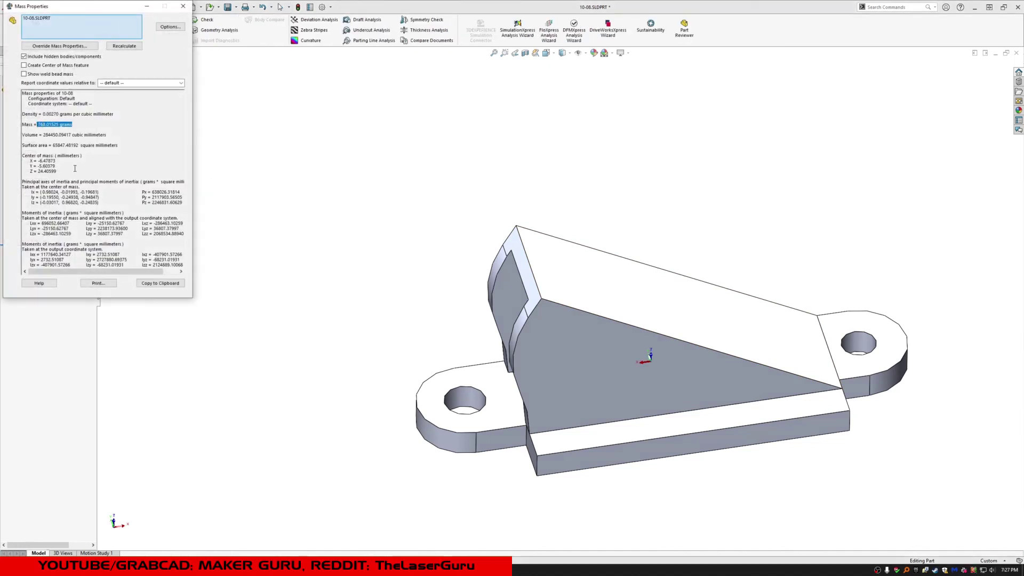
left_click(315, 569)
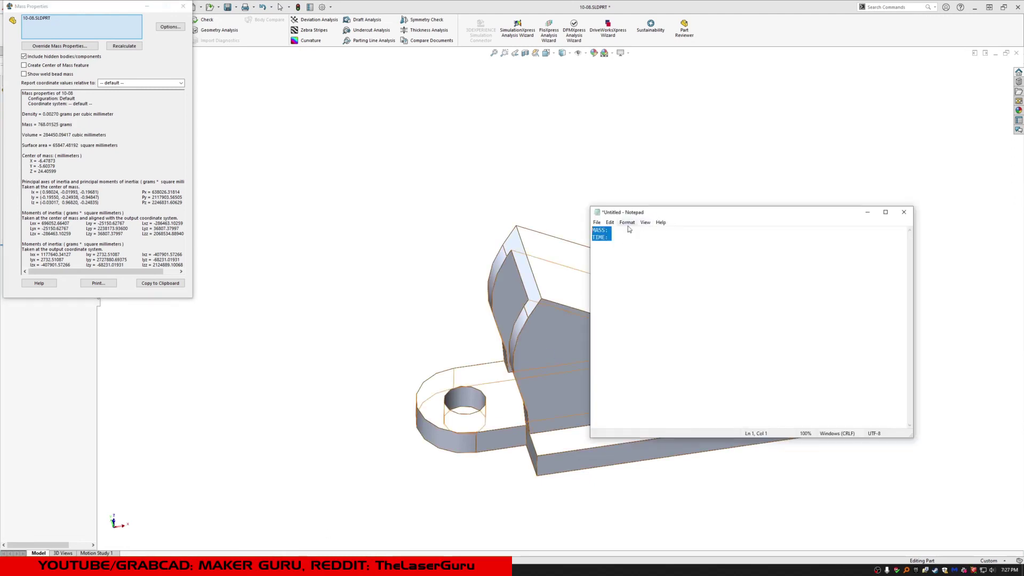
left_click(628, 222)
left_click(606, 230)
type("768.01525 grams")
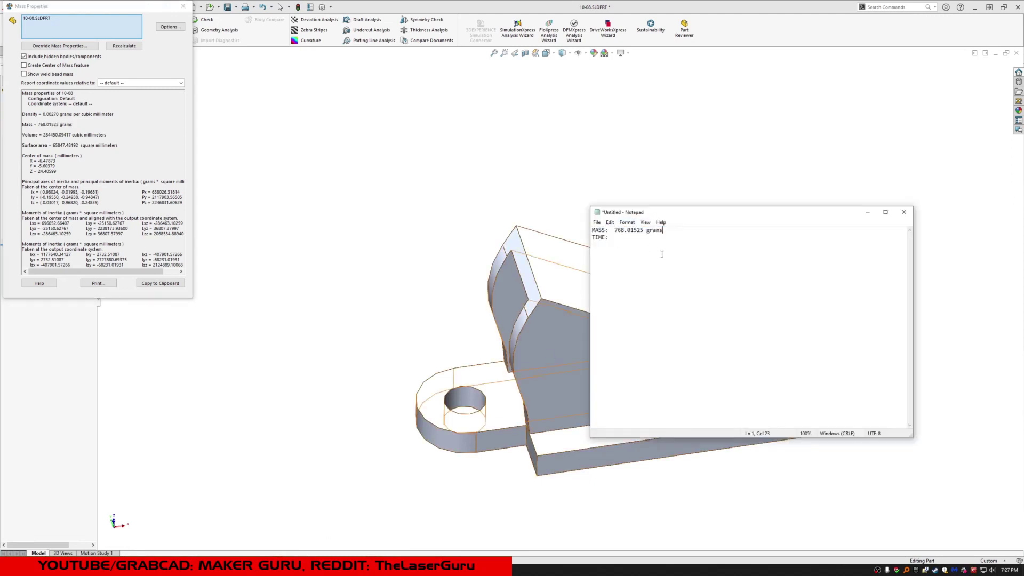
Step: Record the modelling time as 8:28 in the TIME line of the note
left_click(625, 238)
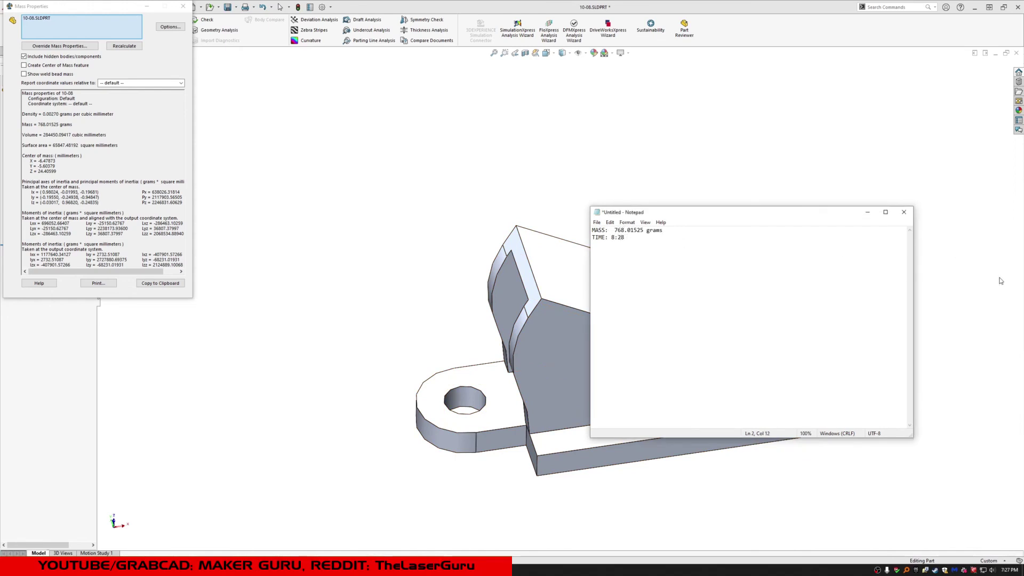
key("alt+Tab")
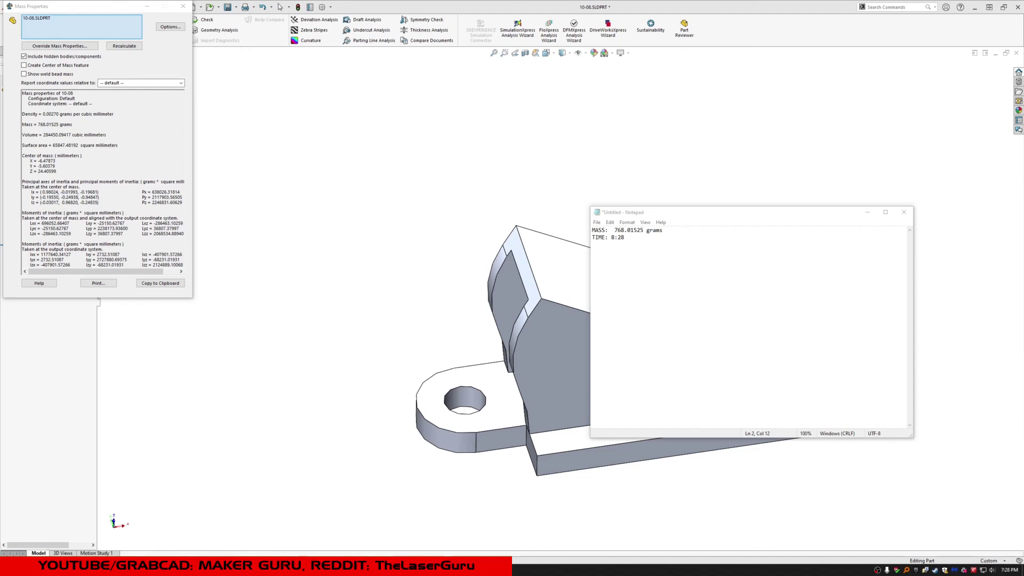
left_click(632, 240)
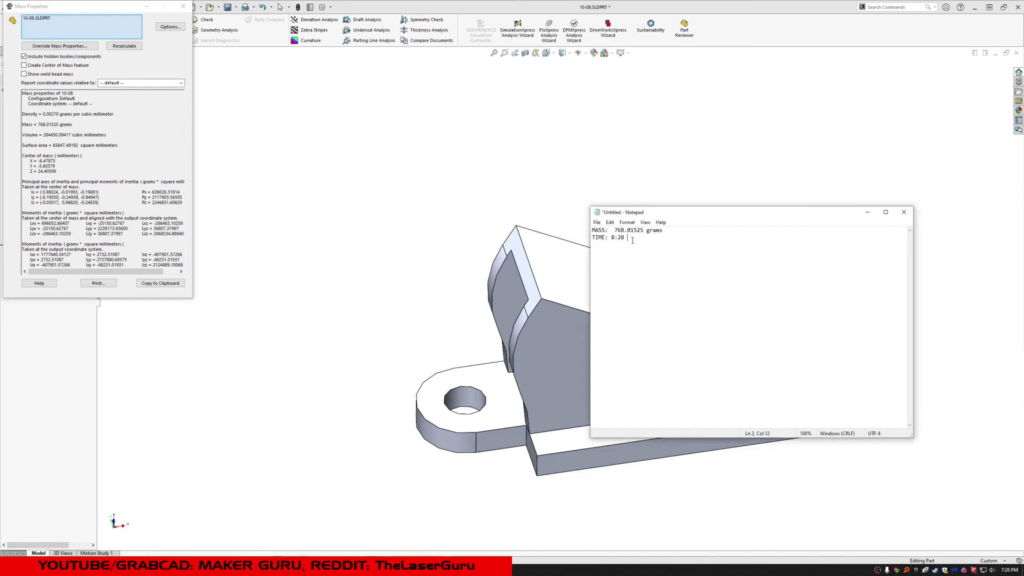